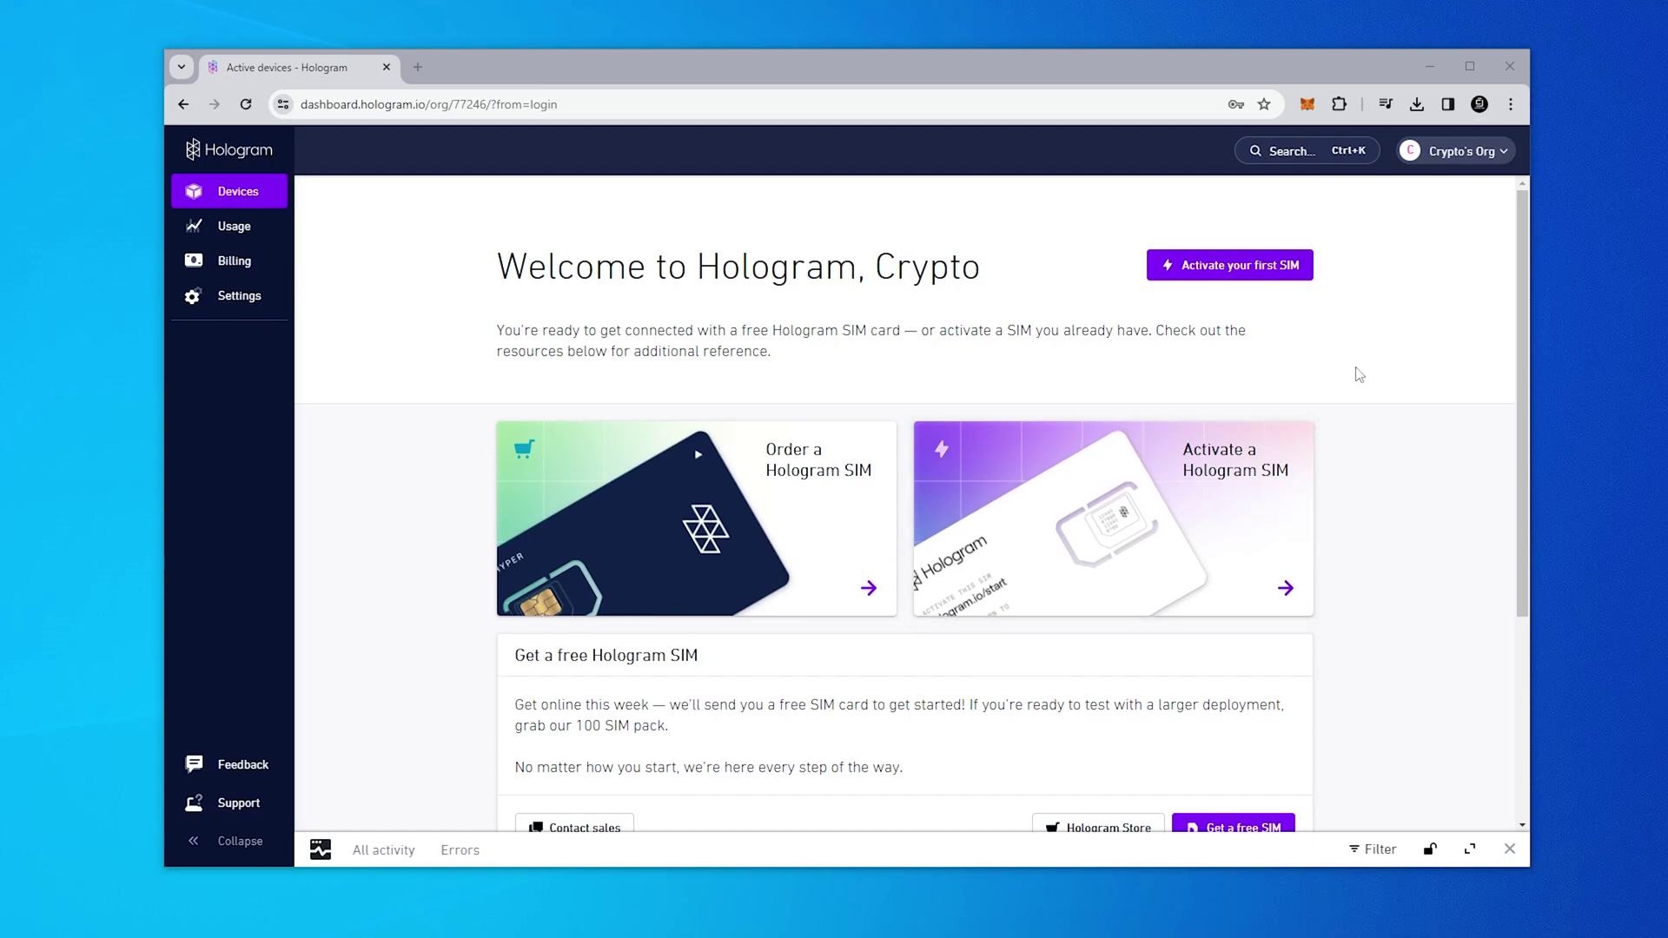
Step: Begin activating a first SIM and add it by pasting its ICCID number
left_click(1235, 269)
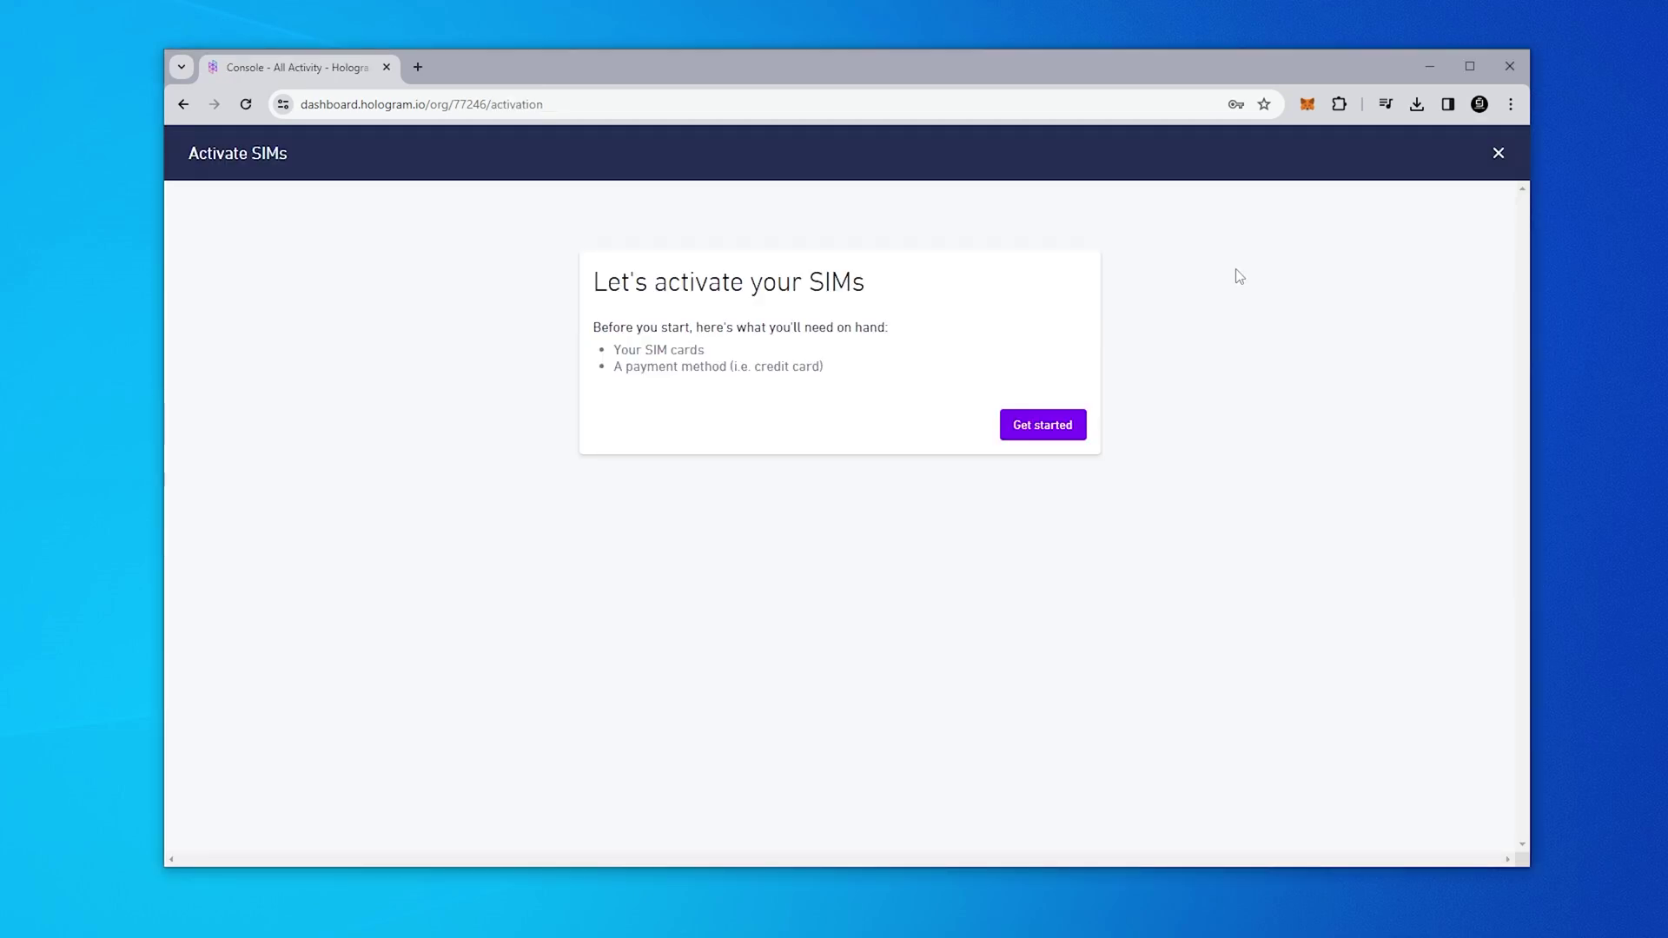
left_click(1049, 426)
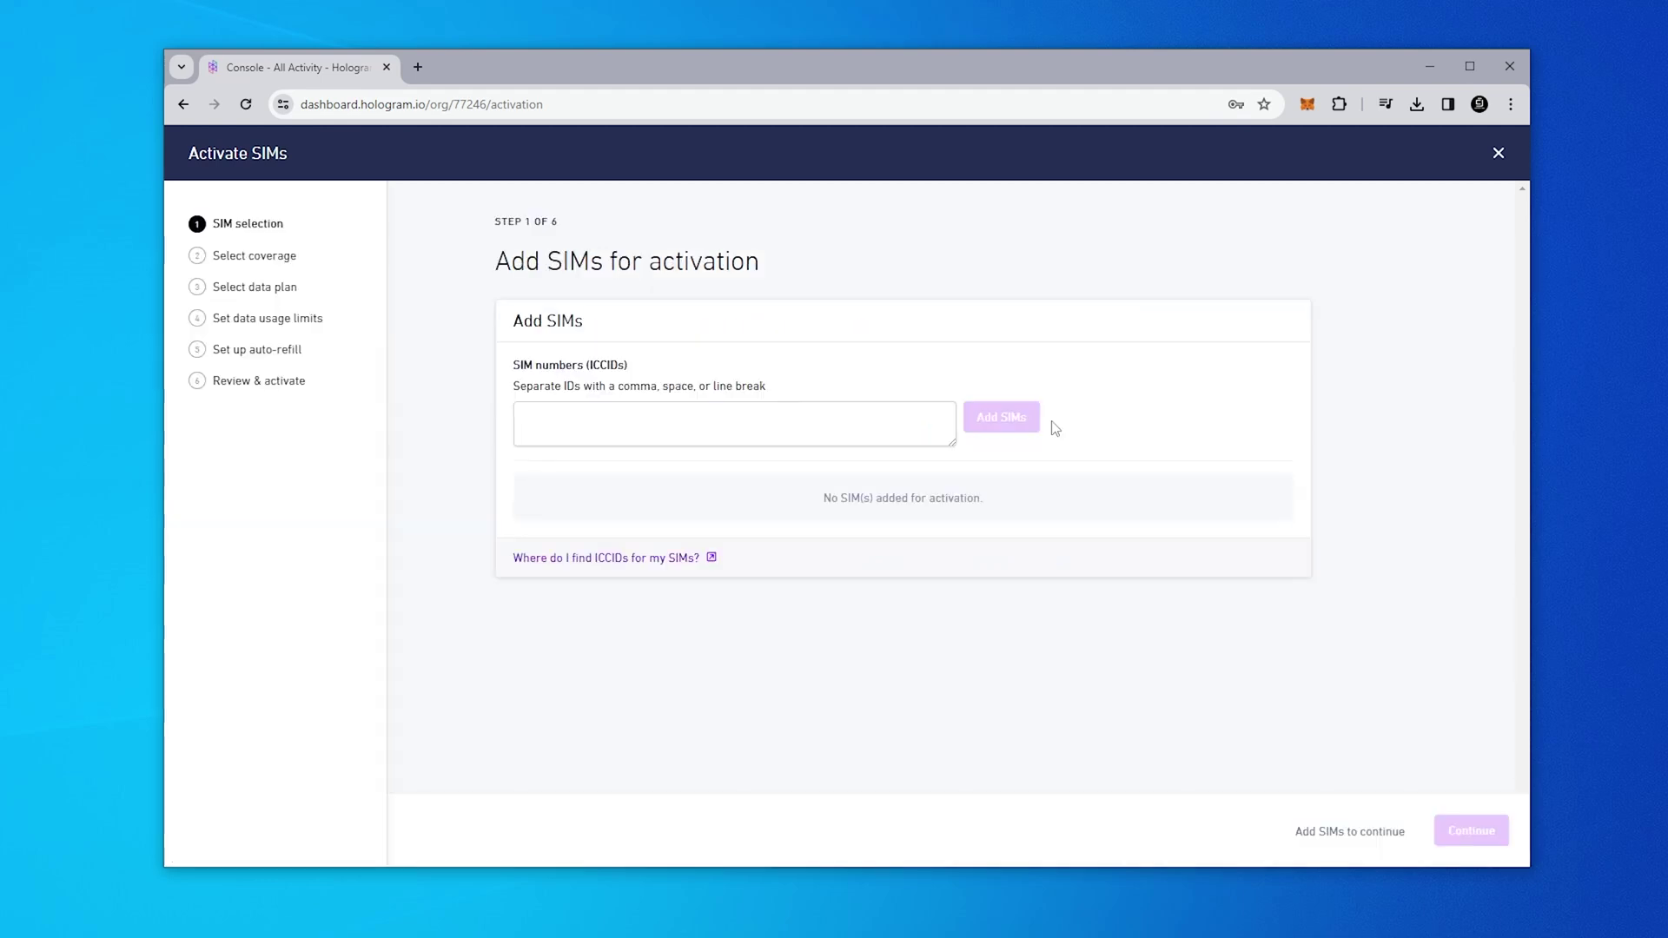
left_click(608, 410)
key("ctrl+v")
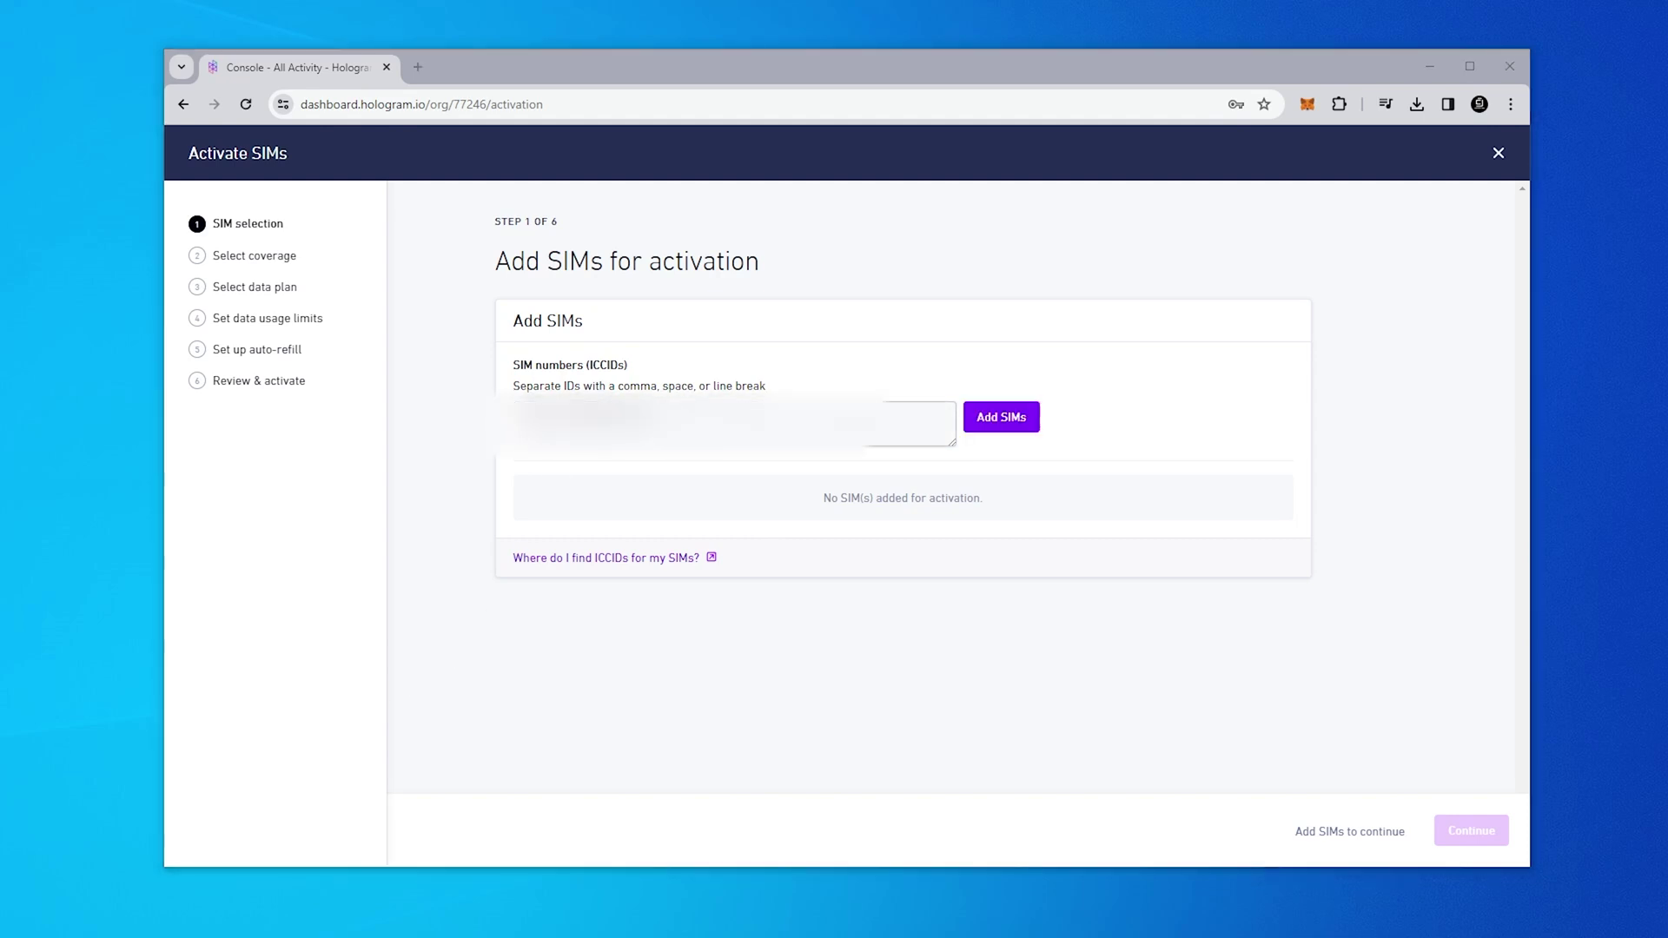
left_click(1001, 417)
Step: Choose Canada coverage on the Pay as you go plan, then return to the devices dashboard
left_click(1471, 830)
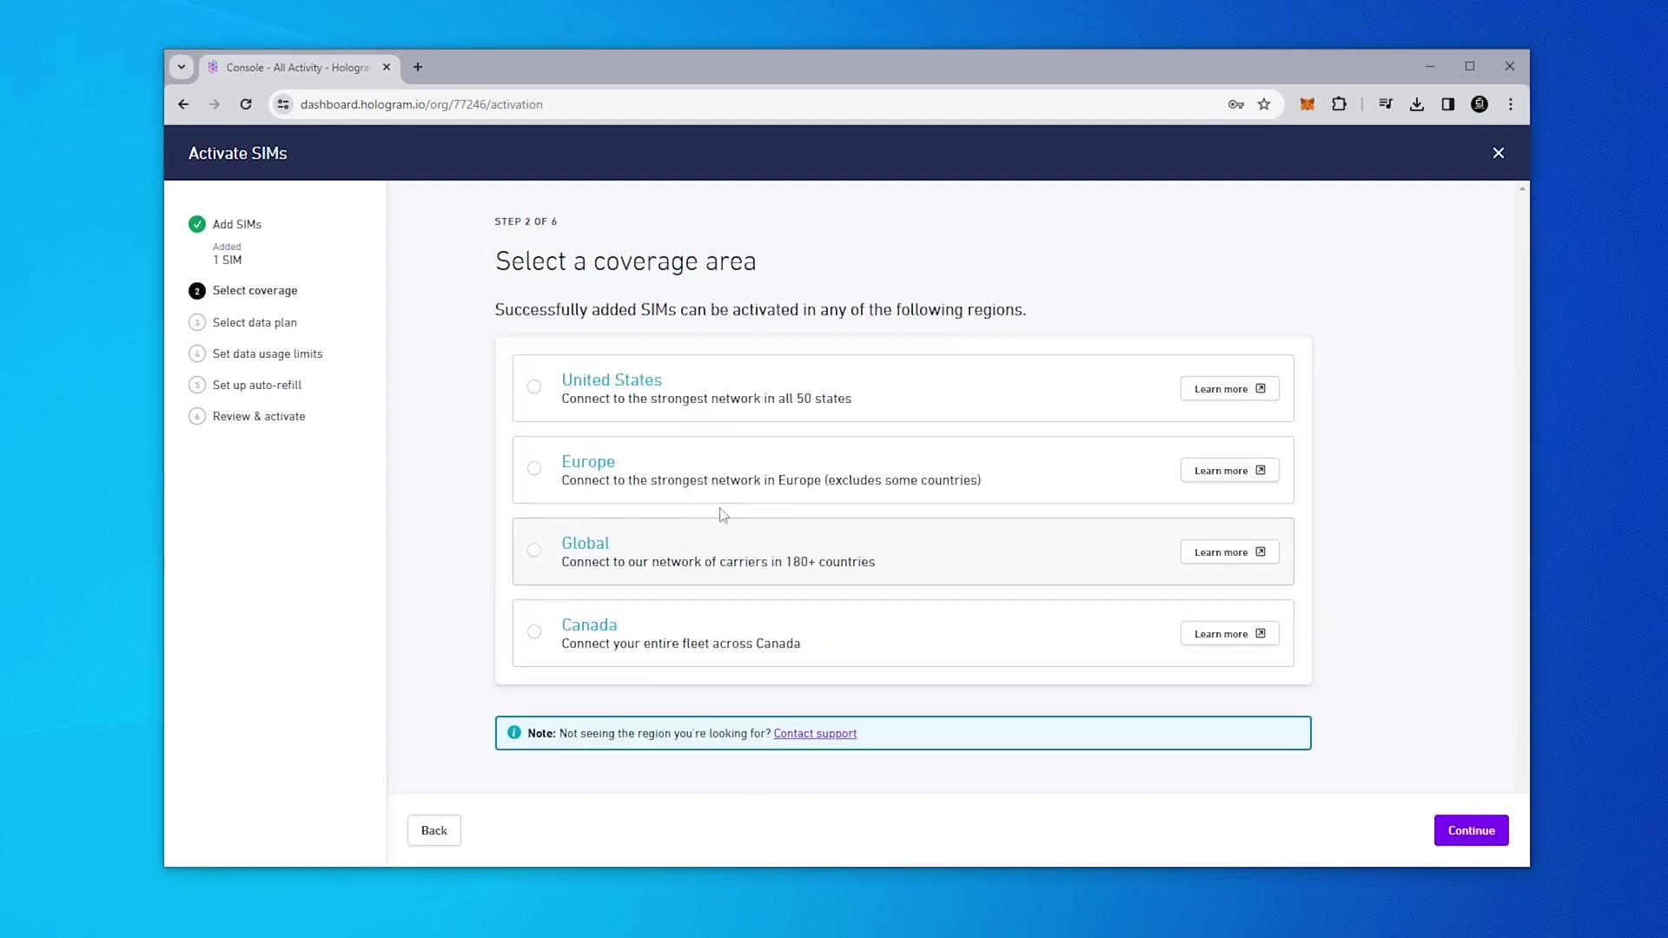
left_click(660, 634)
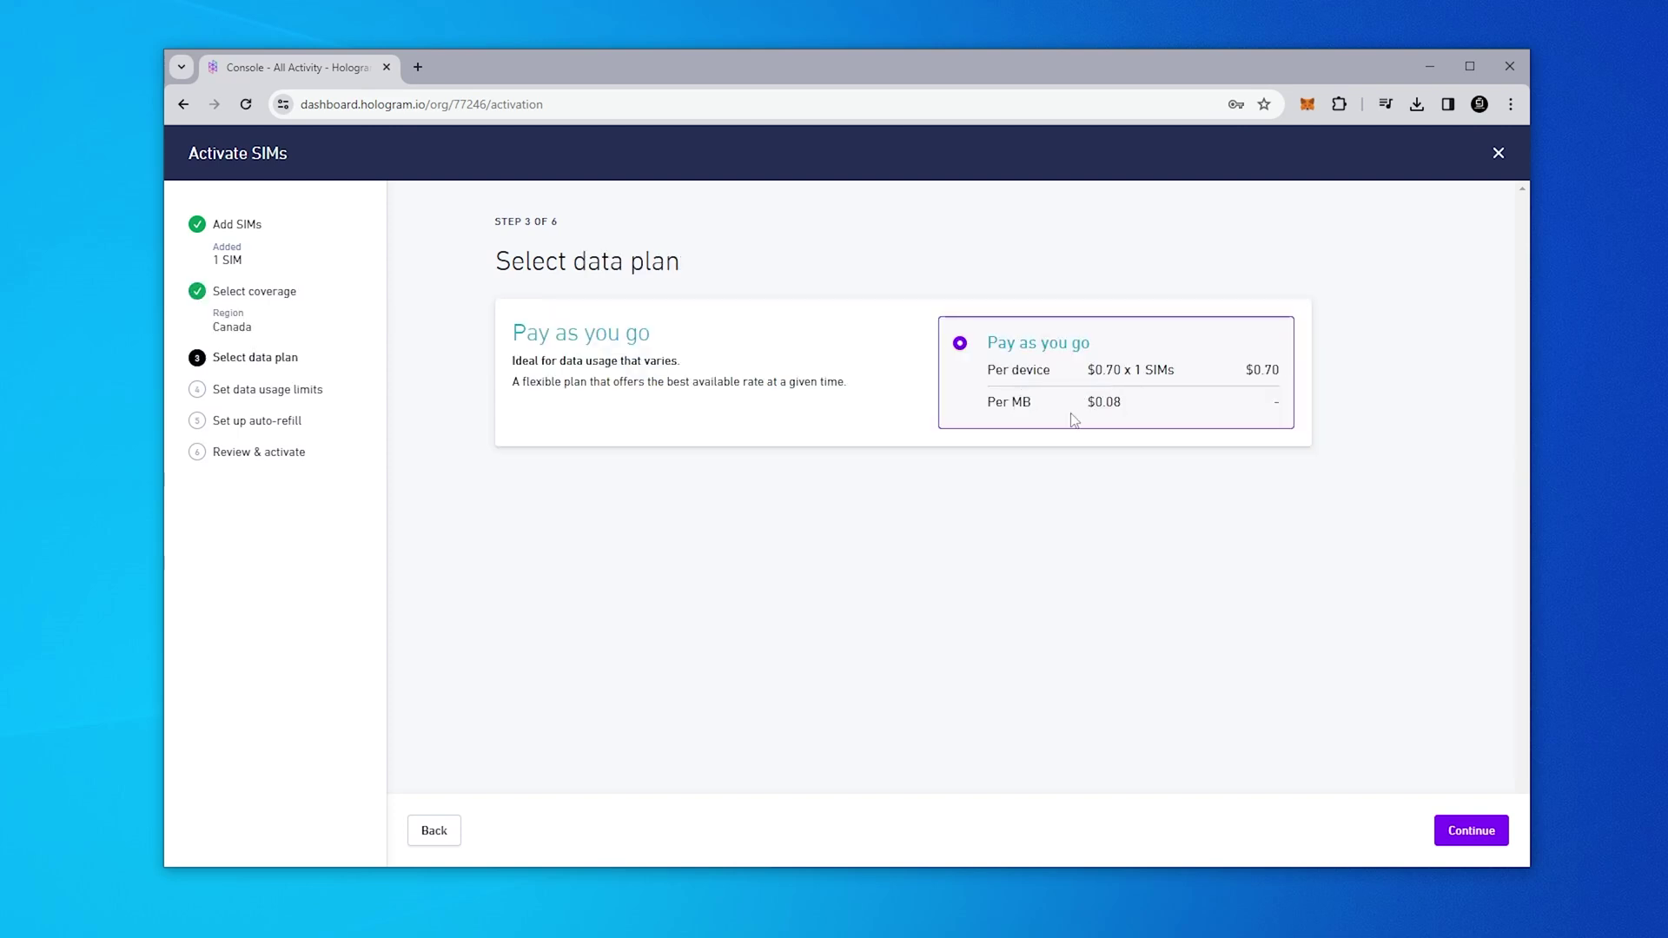
left_click(1471, 831)
left_click_drag(929, 363, 825, 381)
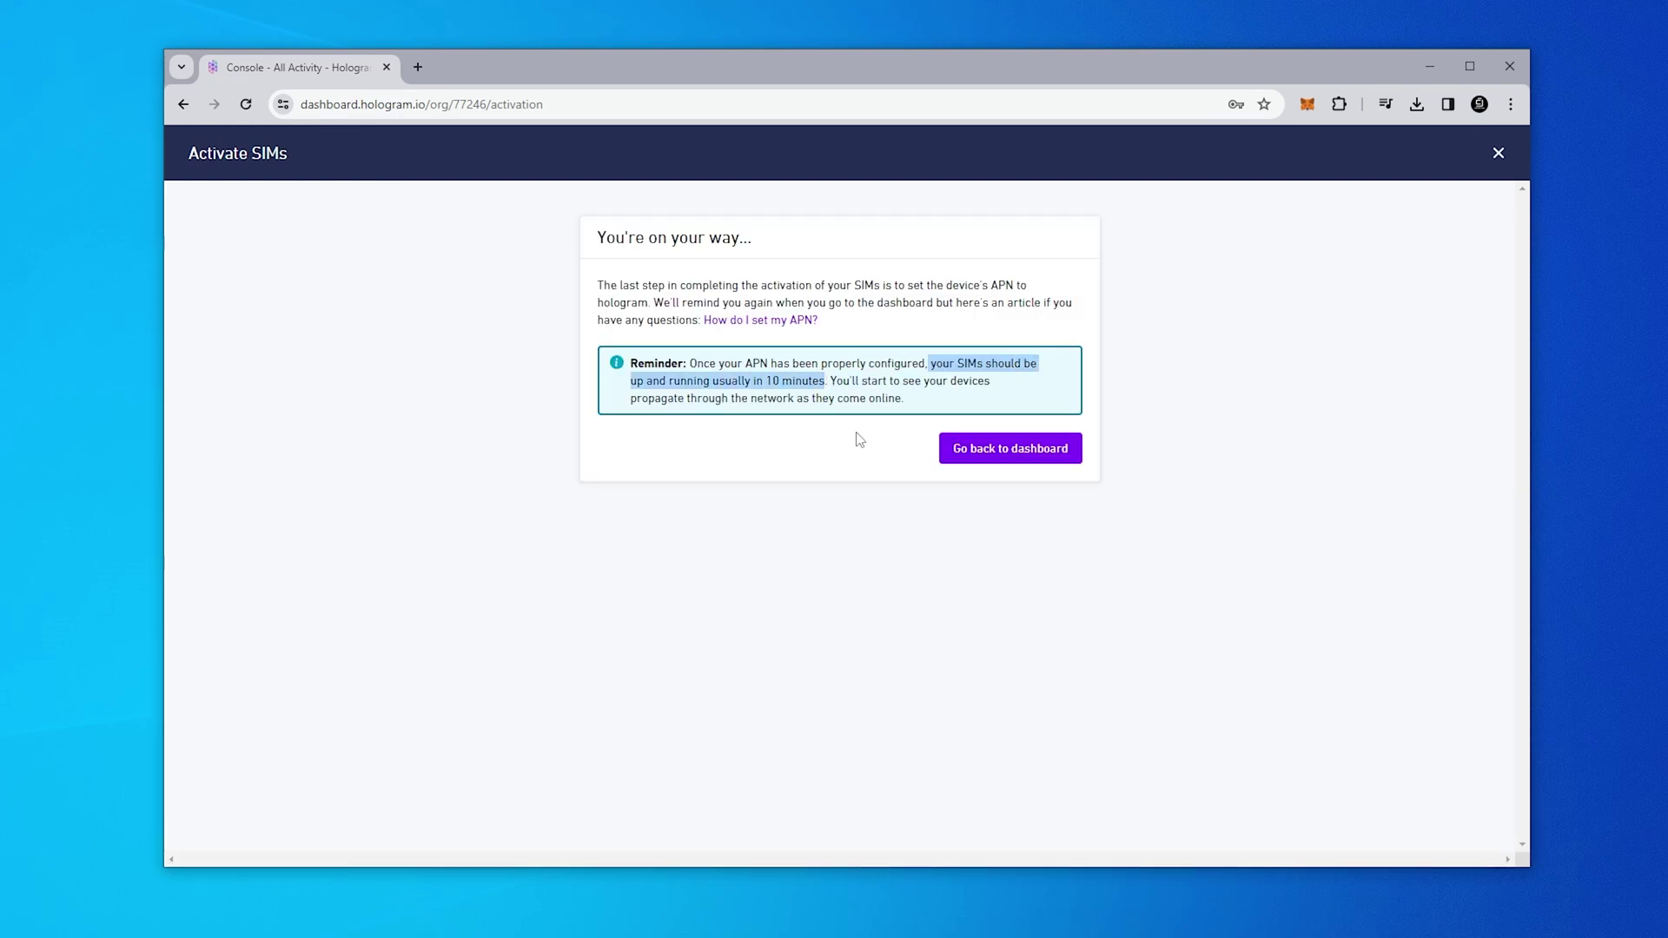
left_click(1011, 448)
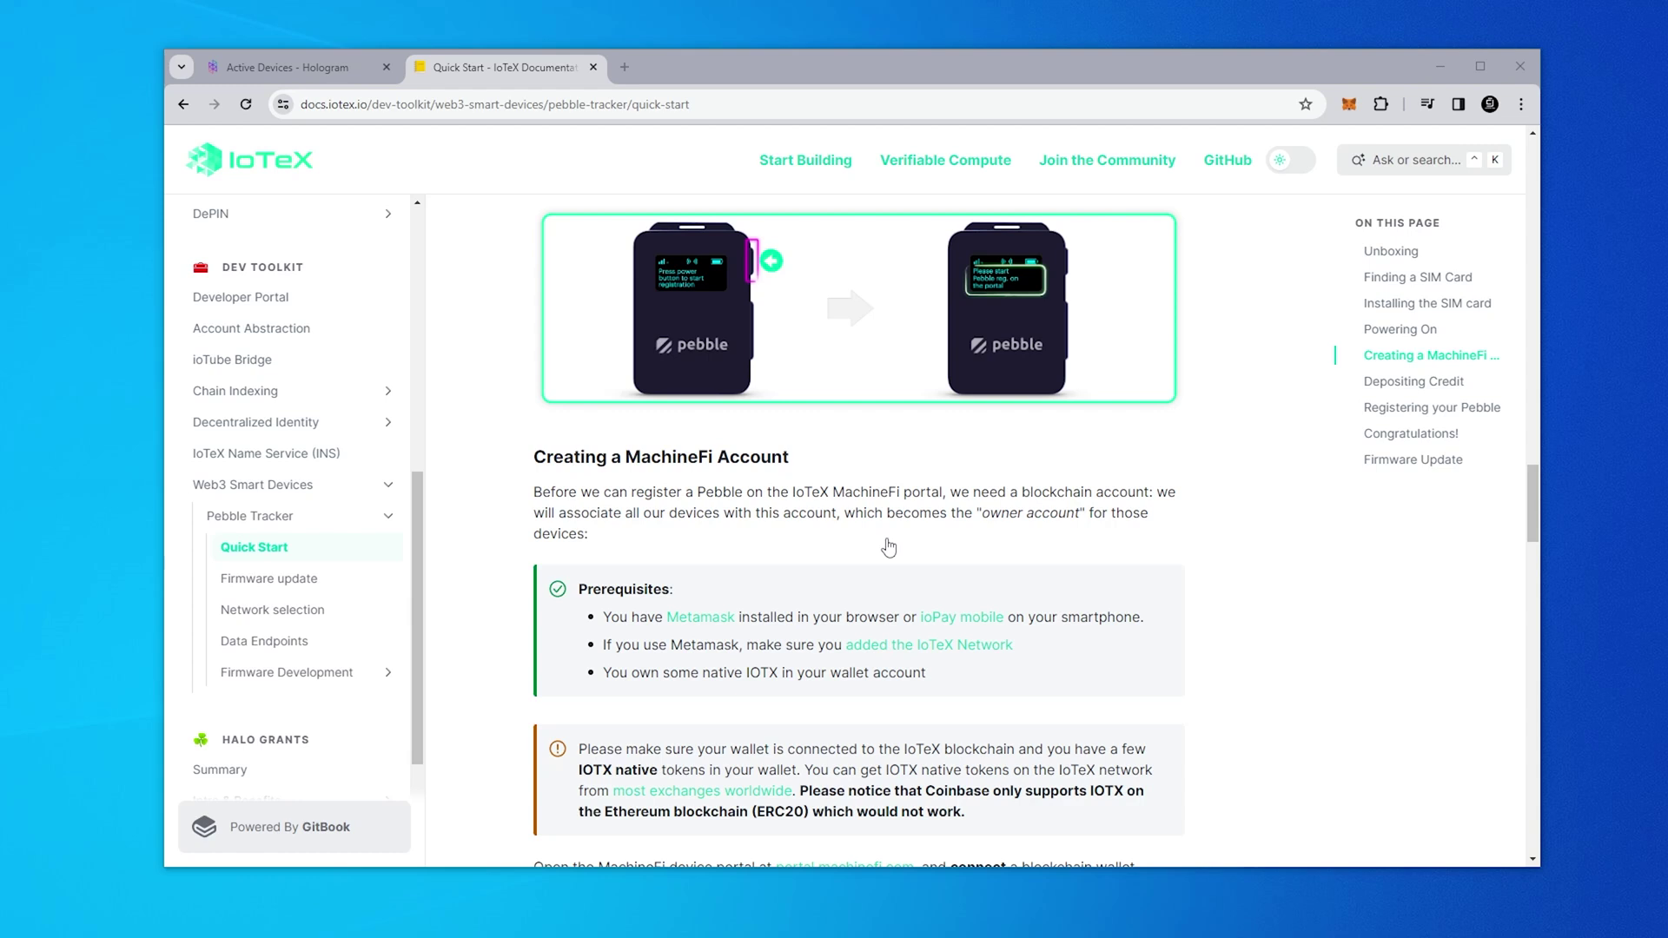
Step: Scroll the Pebble Quick Start down to the Creating a MachineFi Account prerequisites
scroll(888, 547, "down", 2)
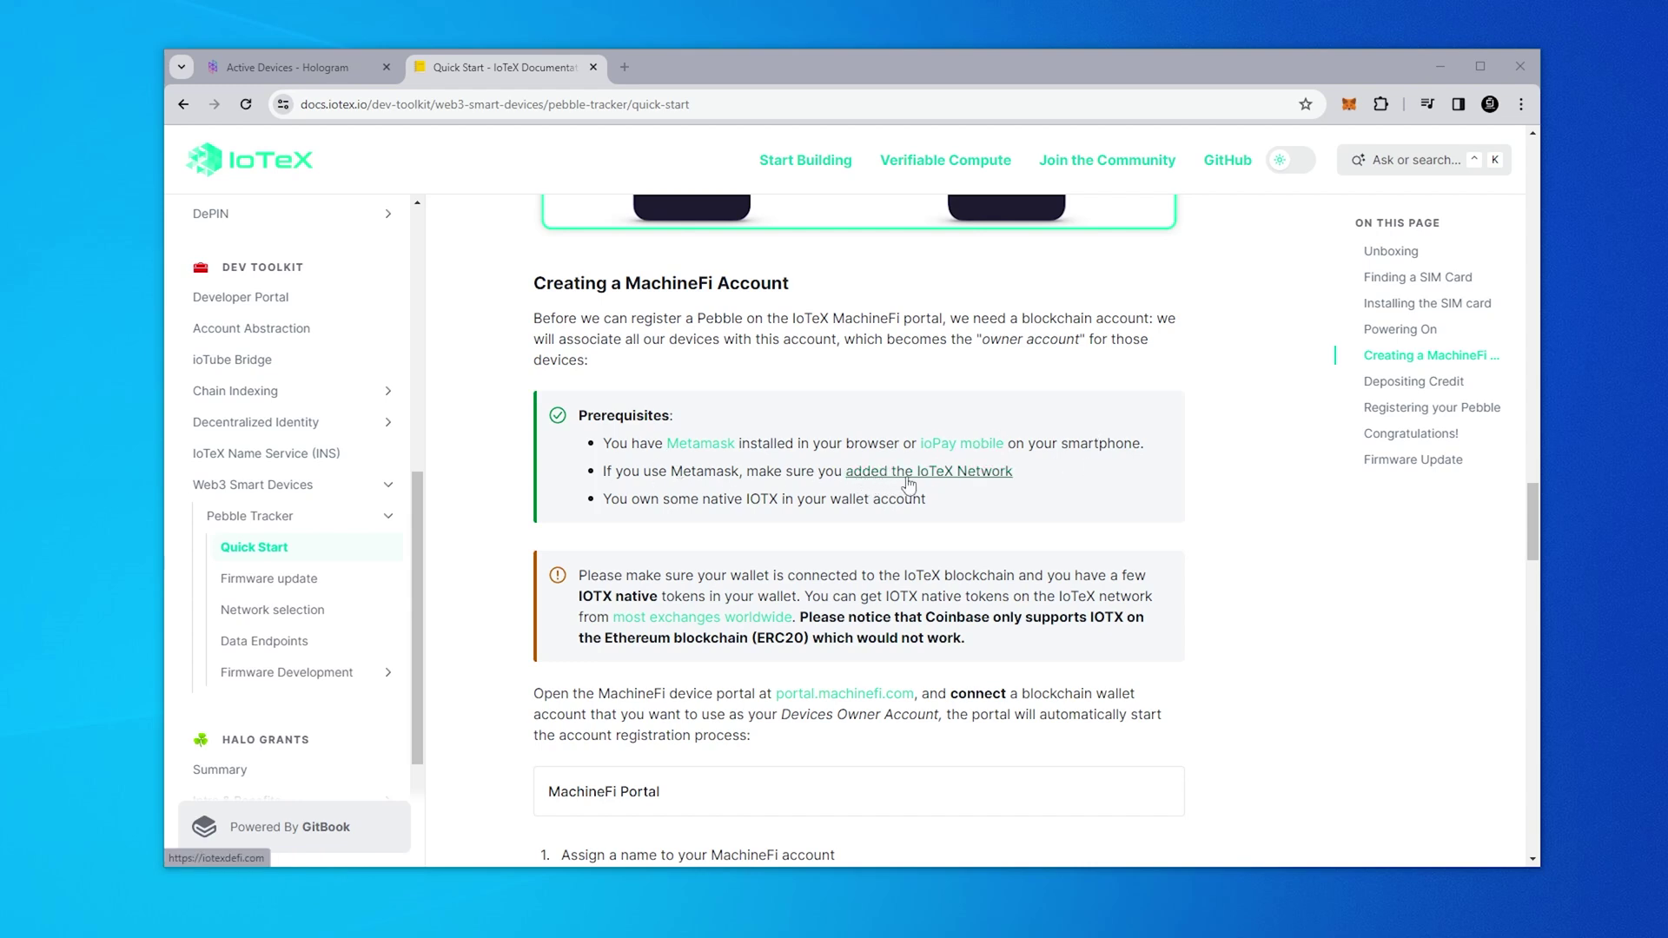
Step: From the IoTeX Network guide, approve adding the mainnet in MetaMask and switch the wallet to it
left_click(959, 474)
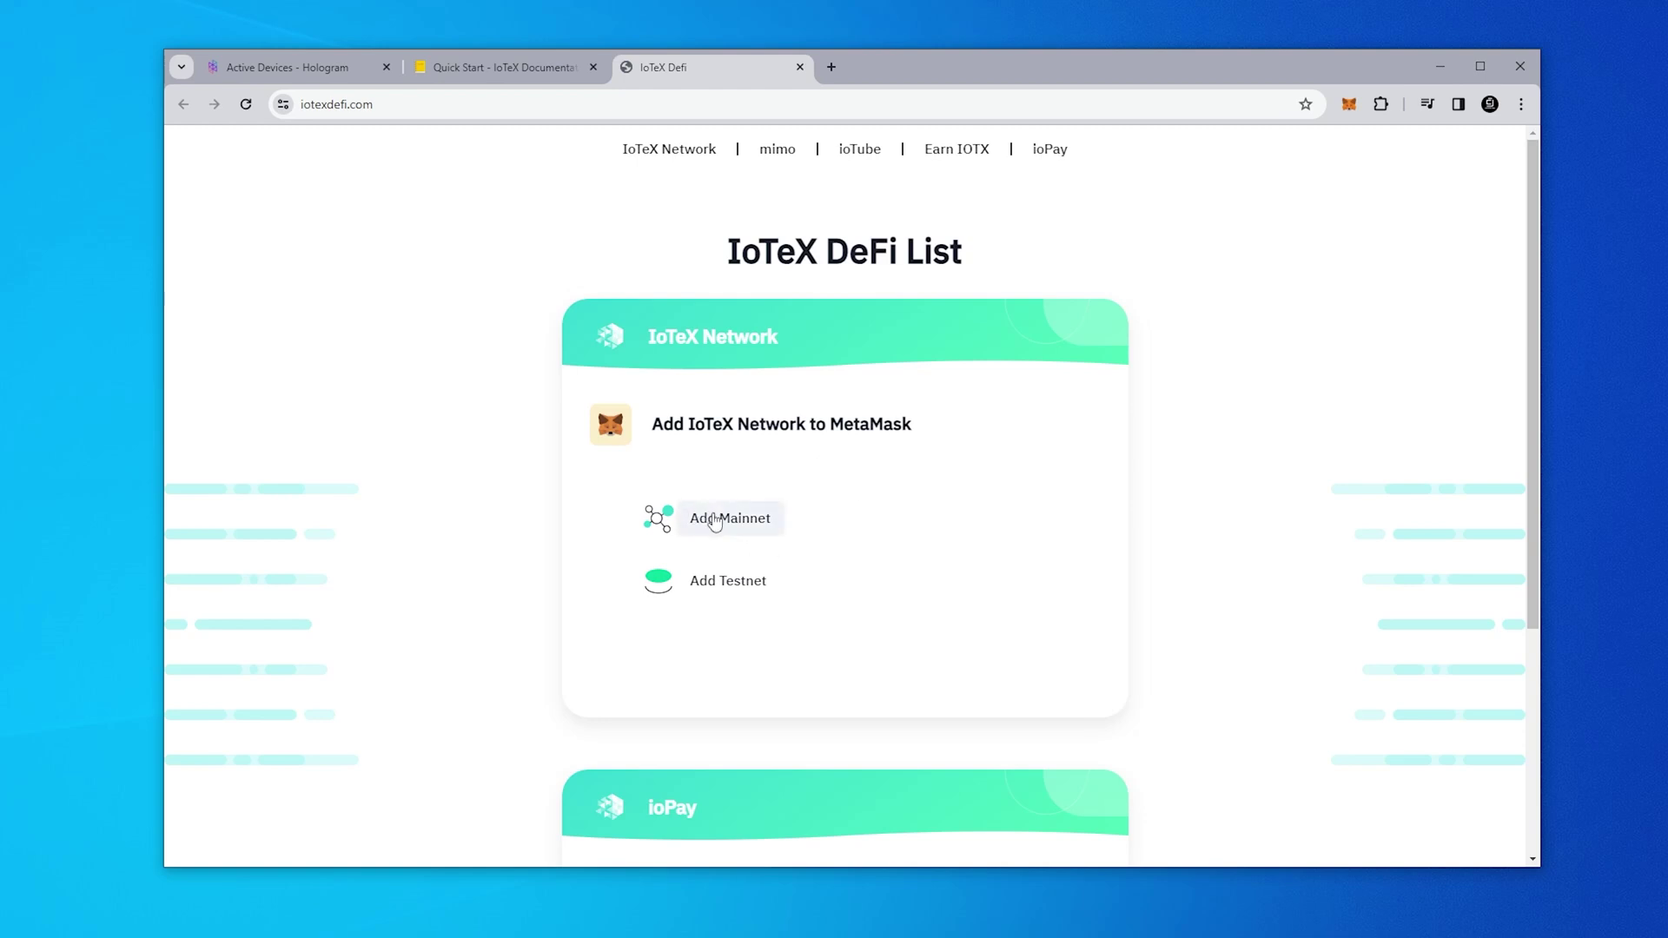
left_click(732, 520)
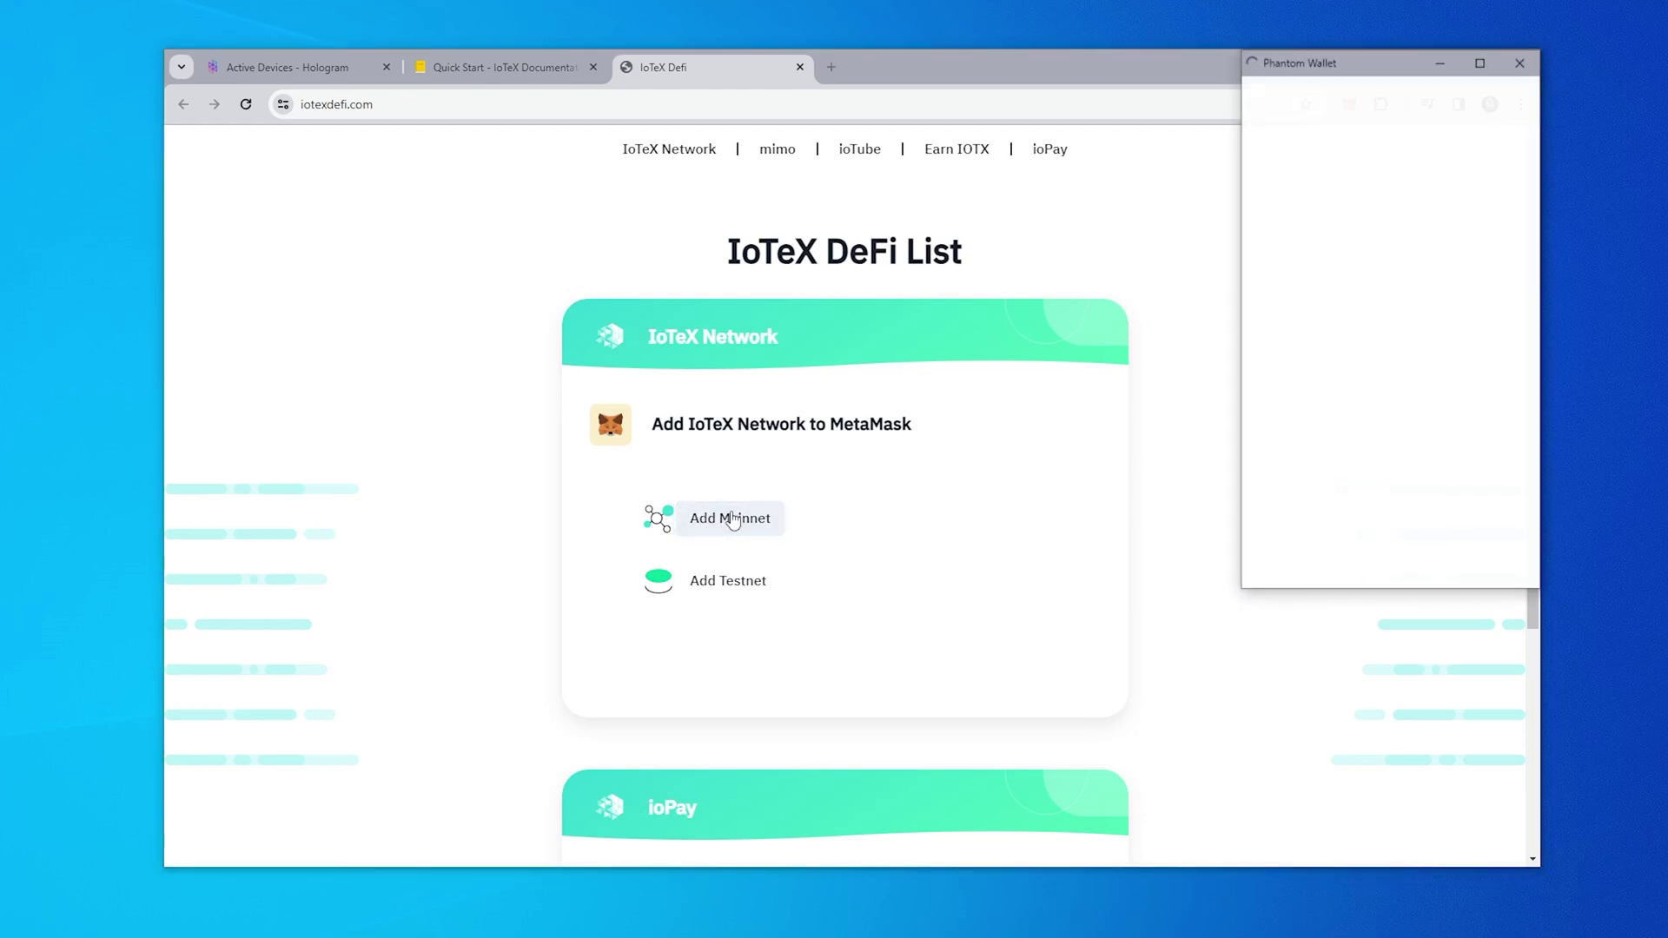
left_click(1354, 430)
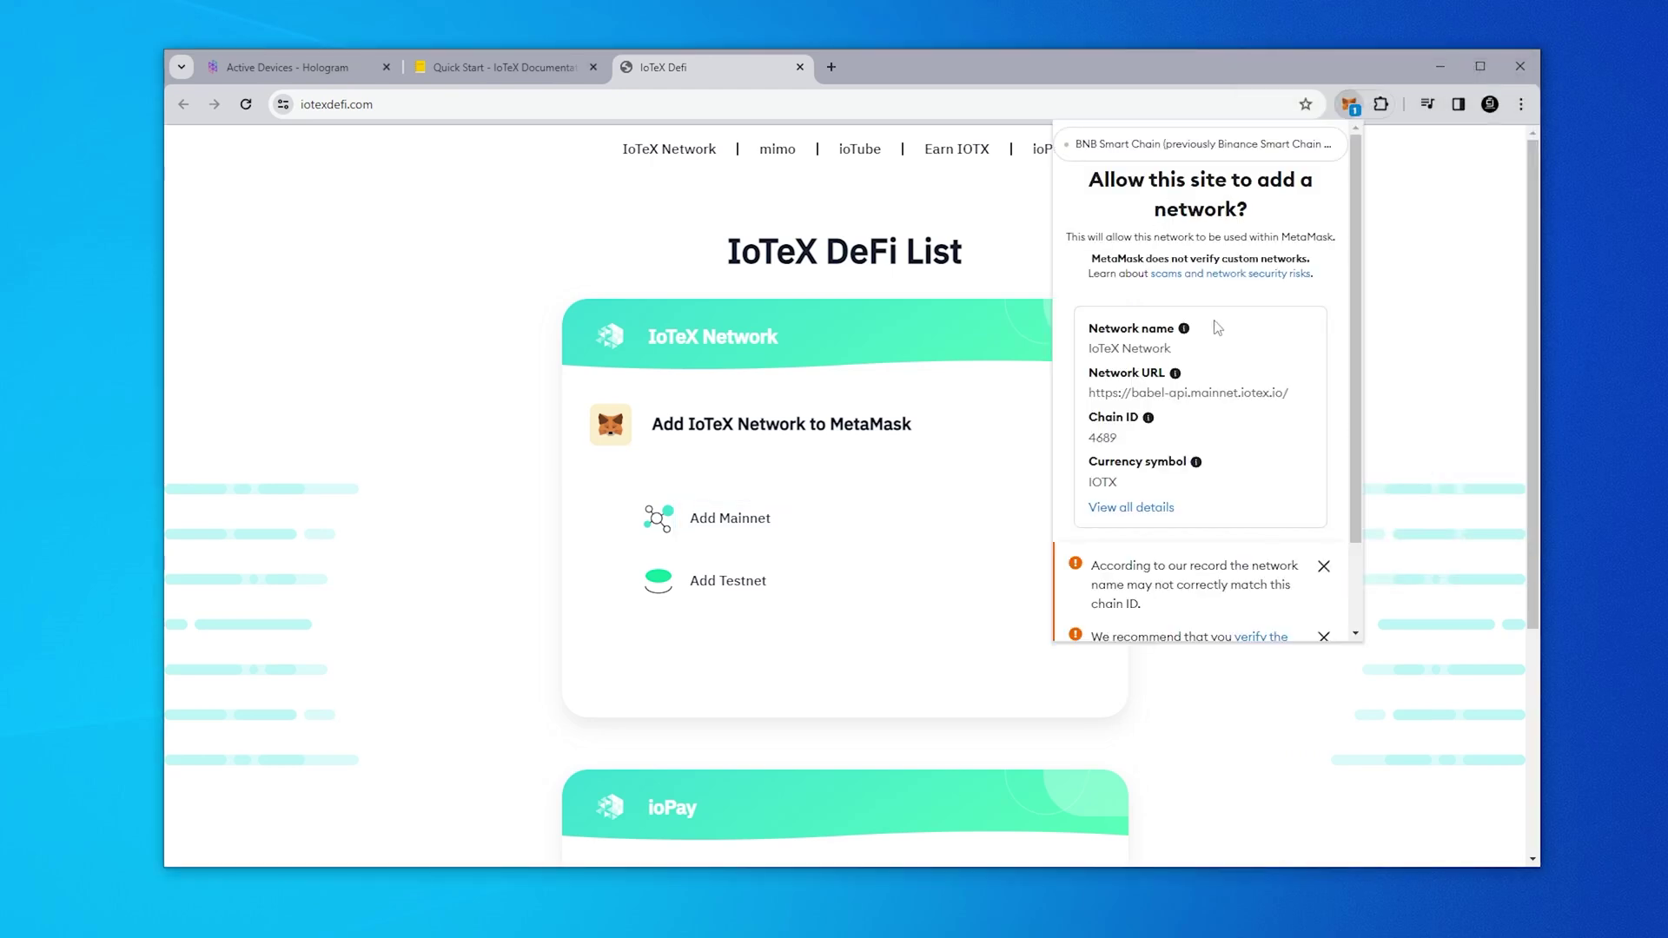
scroll(1217, 328, "down", 1)
scroll(1110, 350, "down", 1)
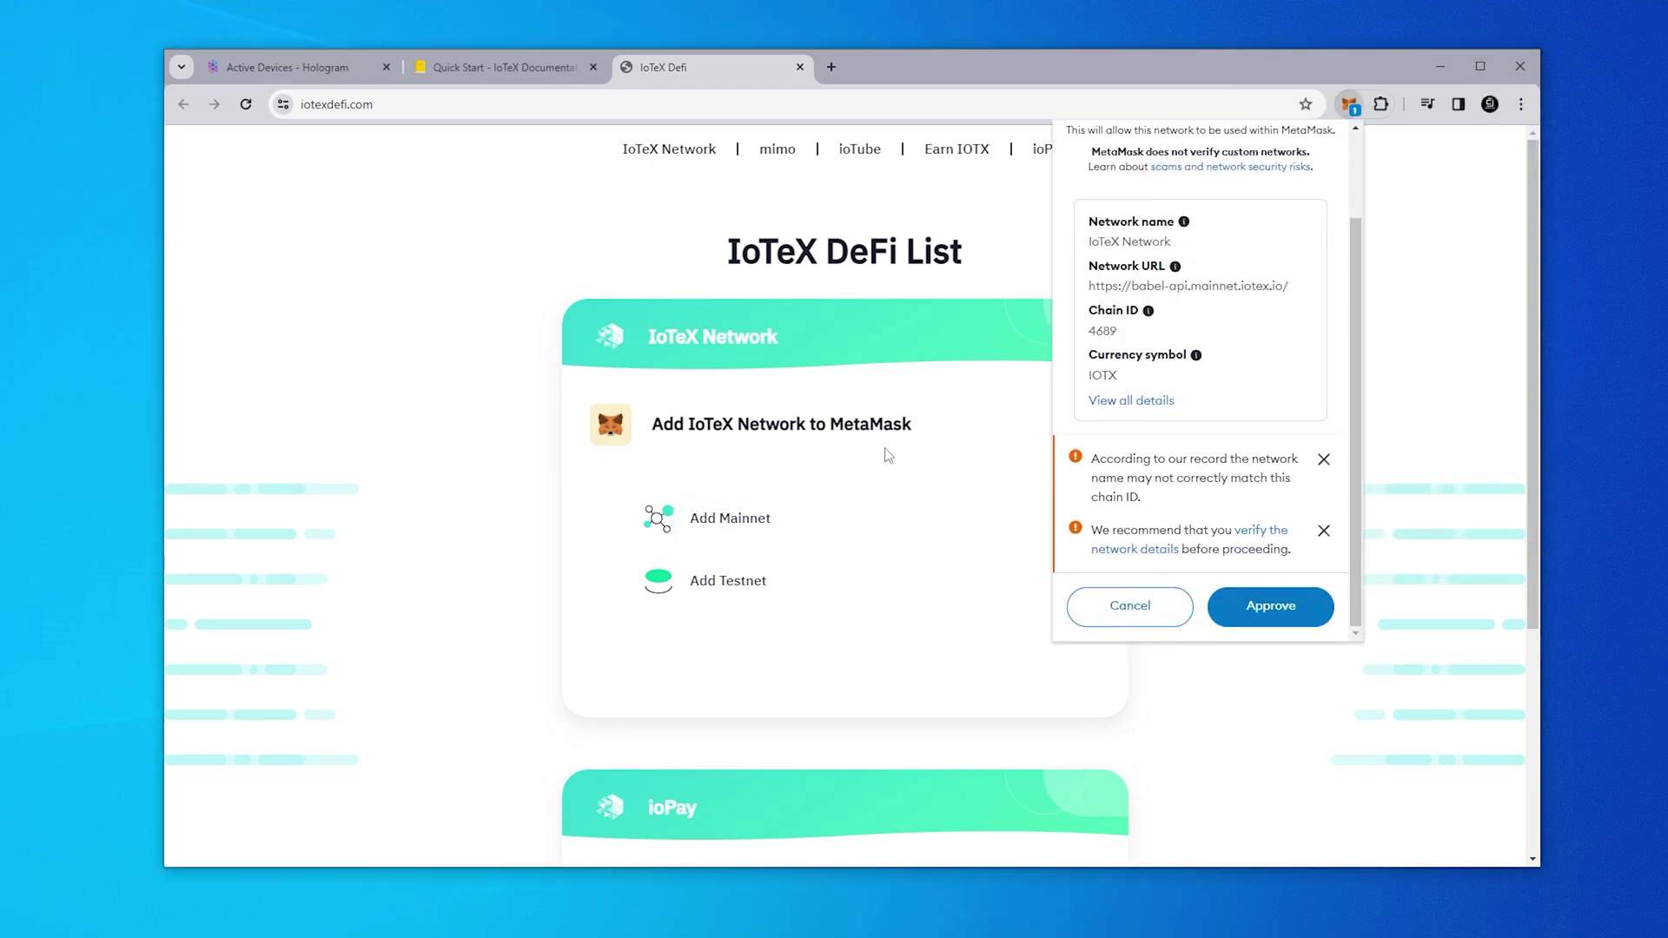
left_click(1282, 612)
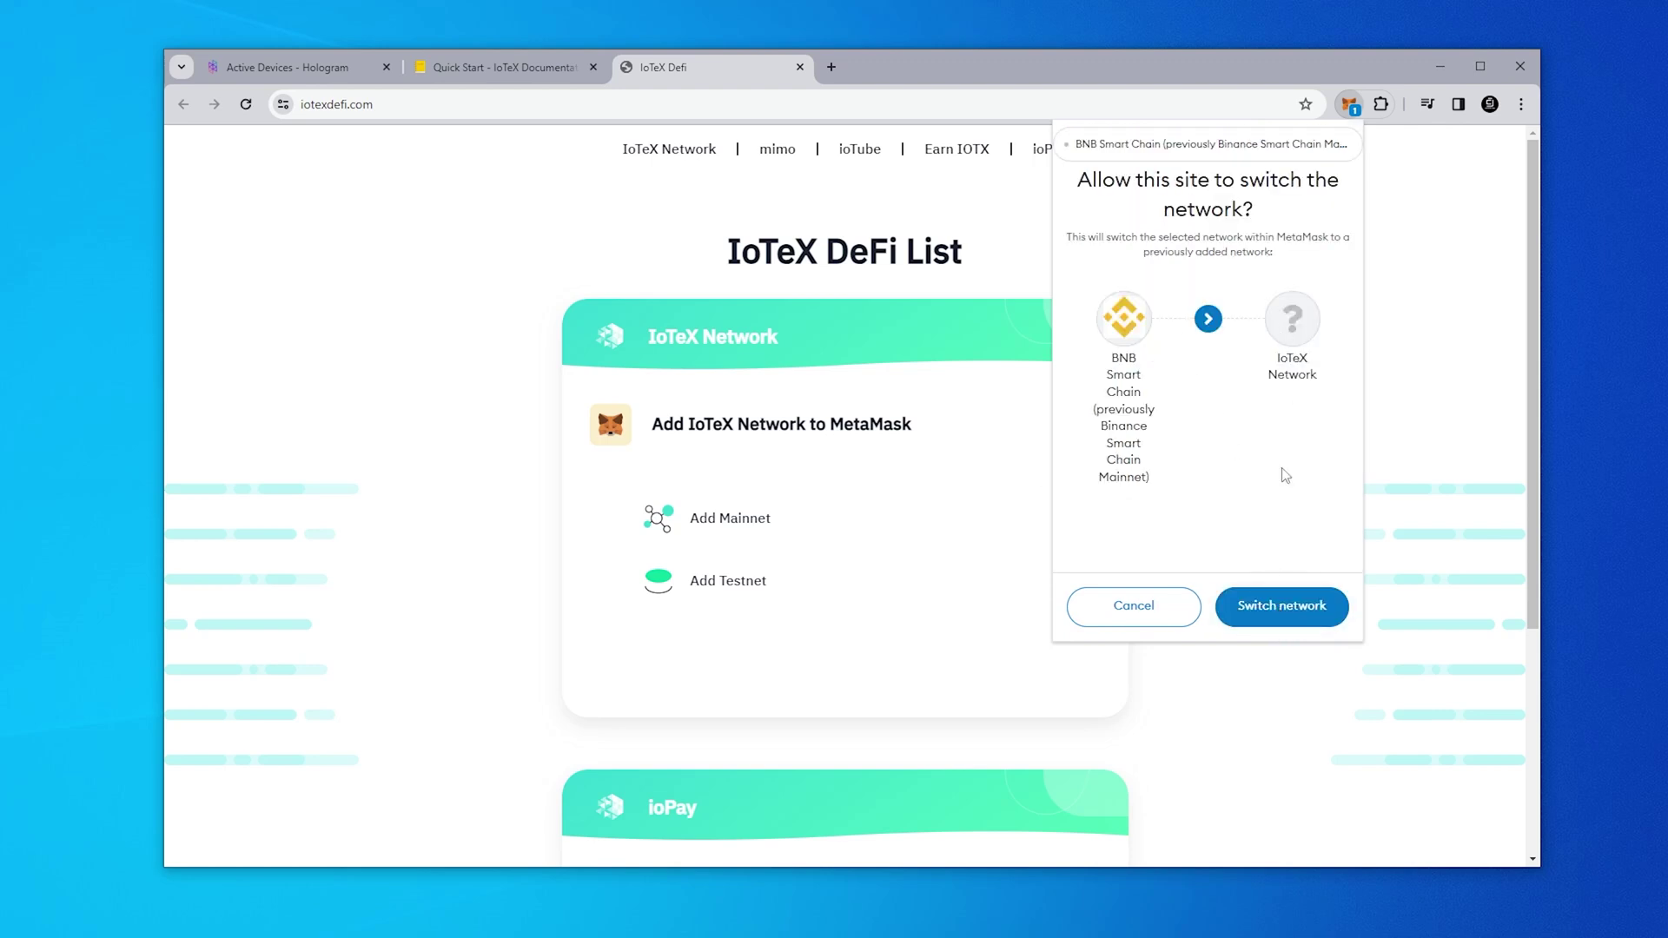
left_click(1284, 606)
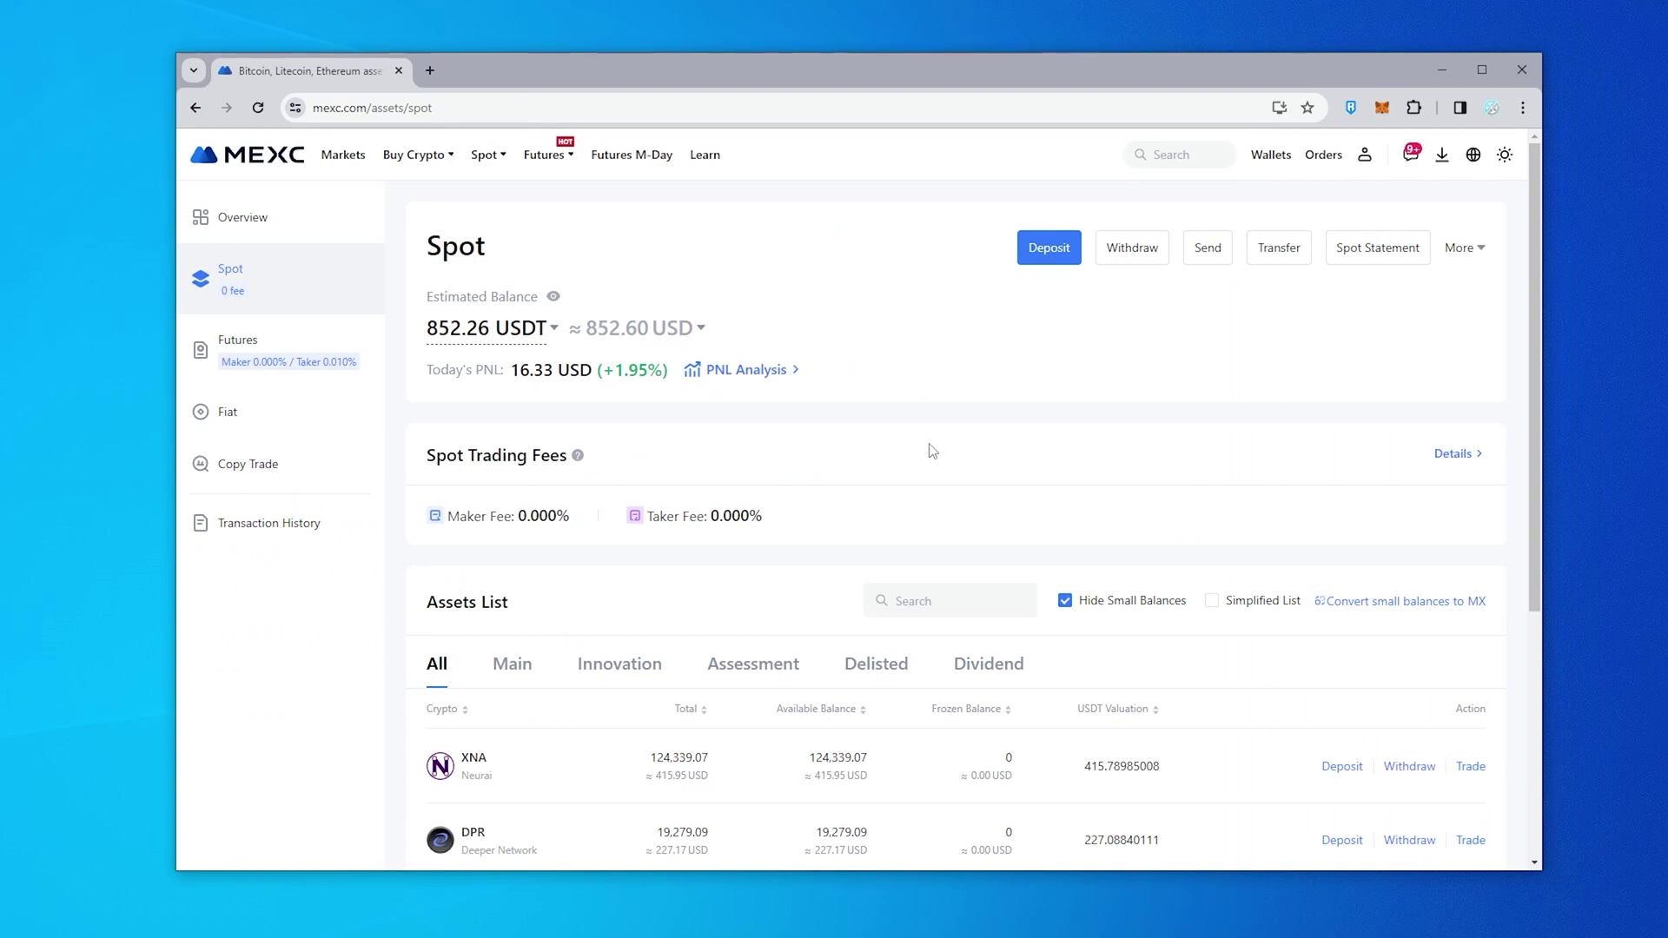
Step: Open the IOTX/USDT spot trading pair on MEXC
mouse_move(483, 154)
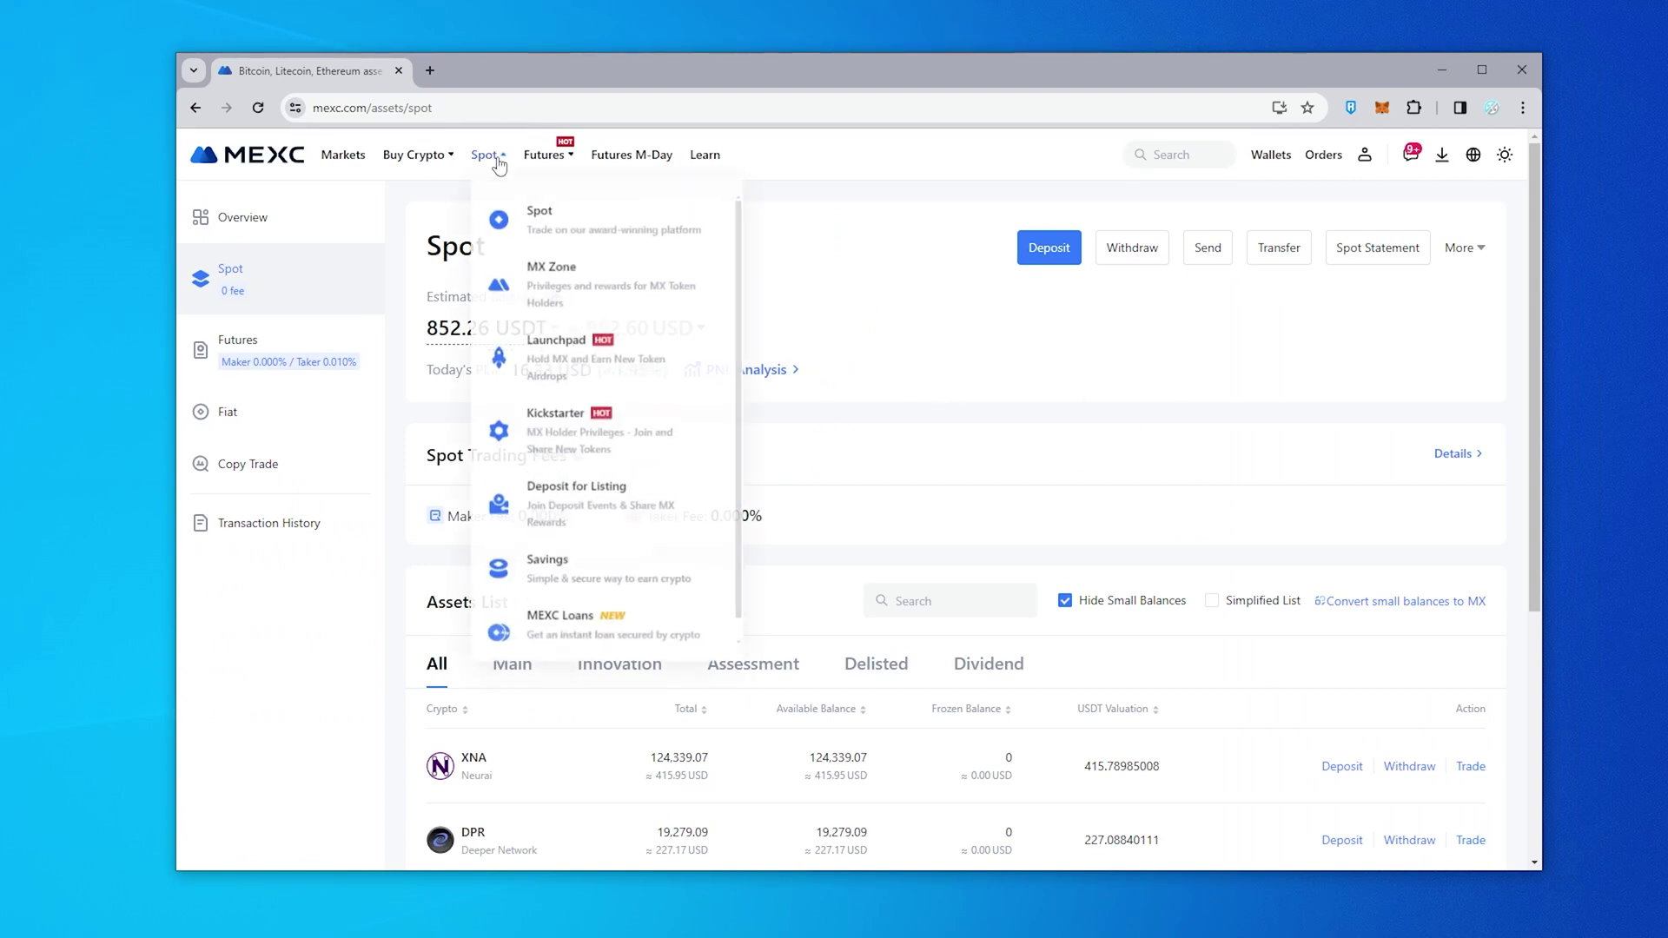
left_click(521, 224)
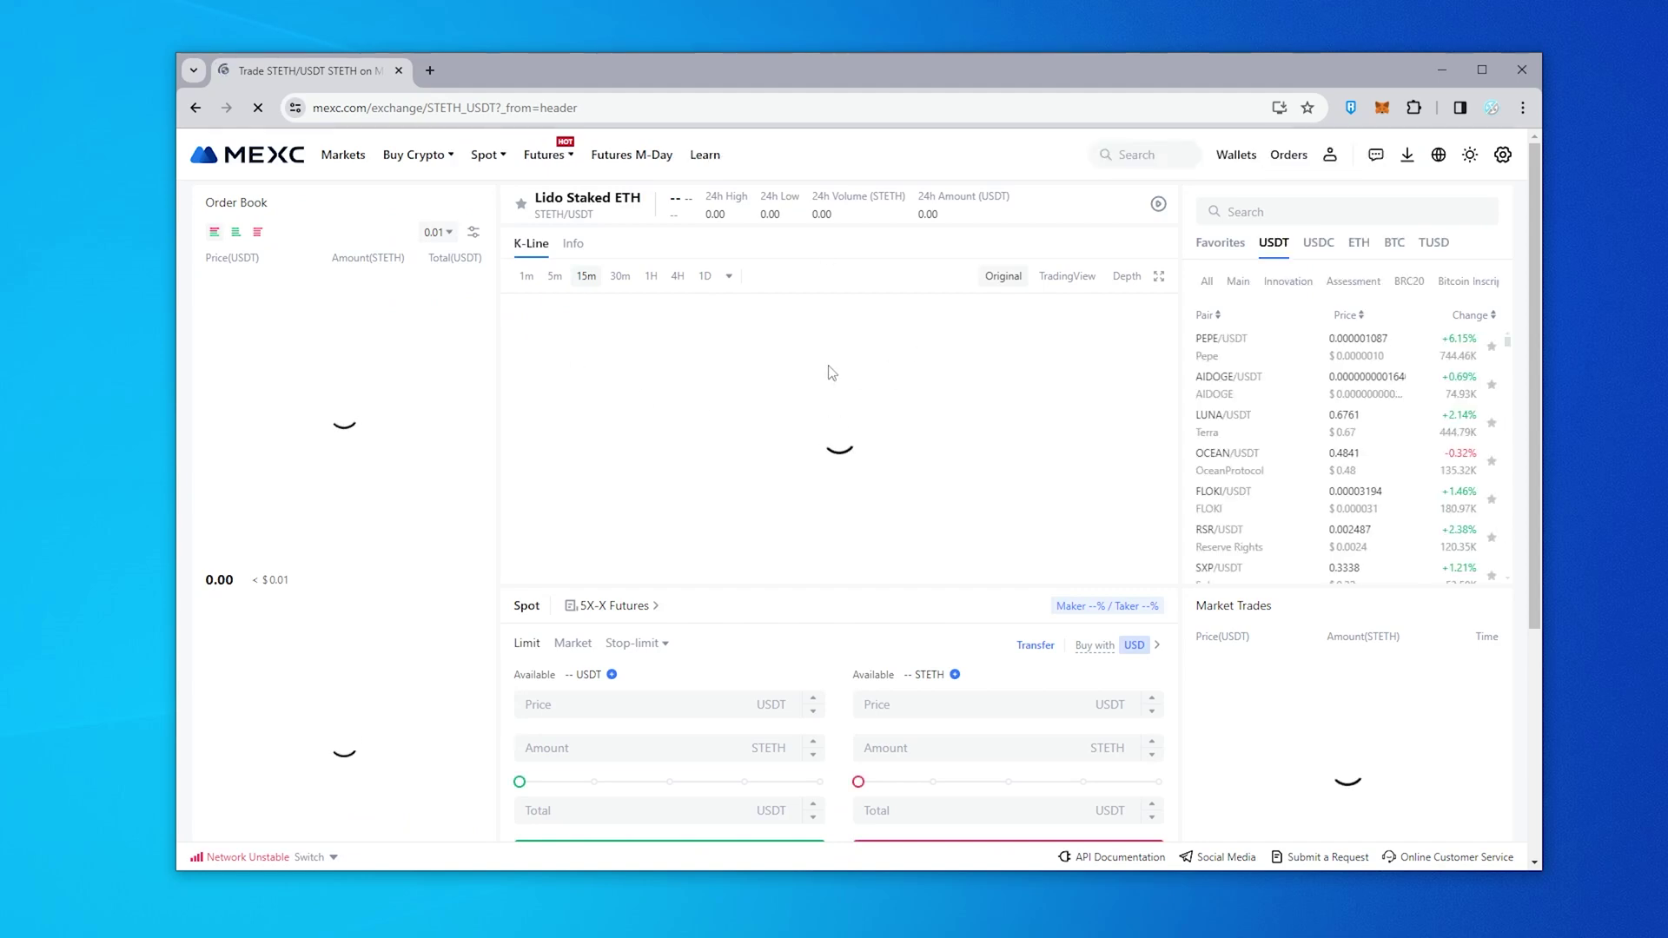
left_click(1239, 243)
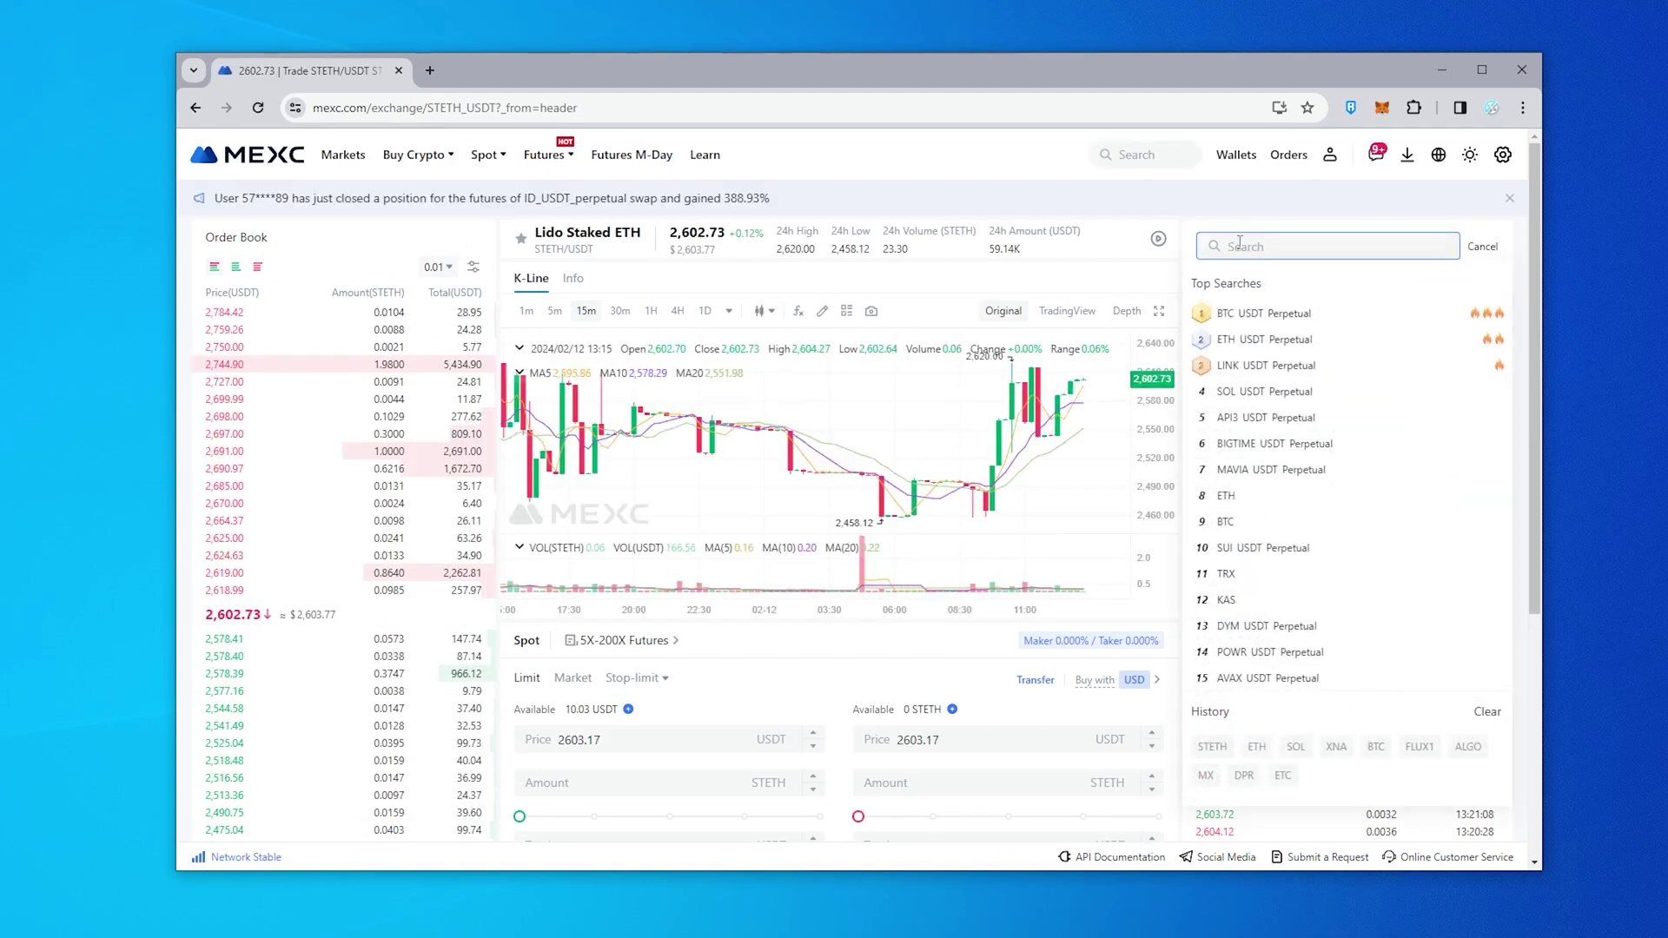
type("IOTX")
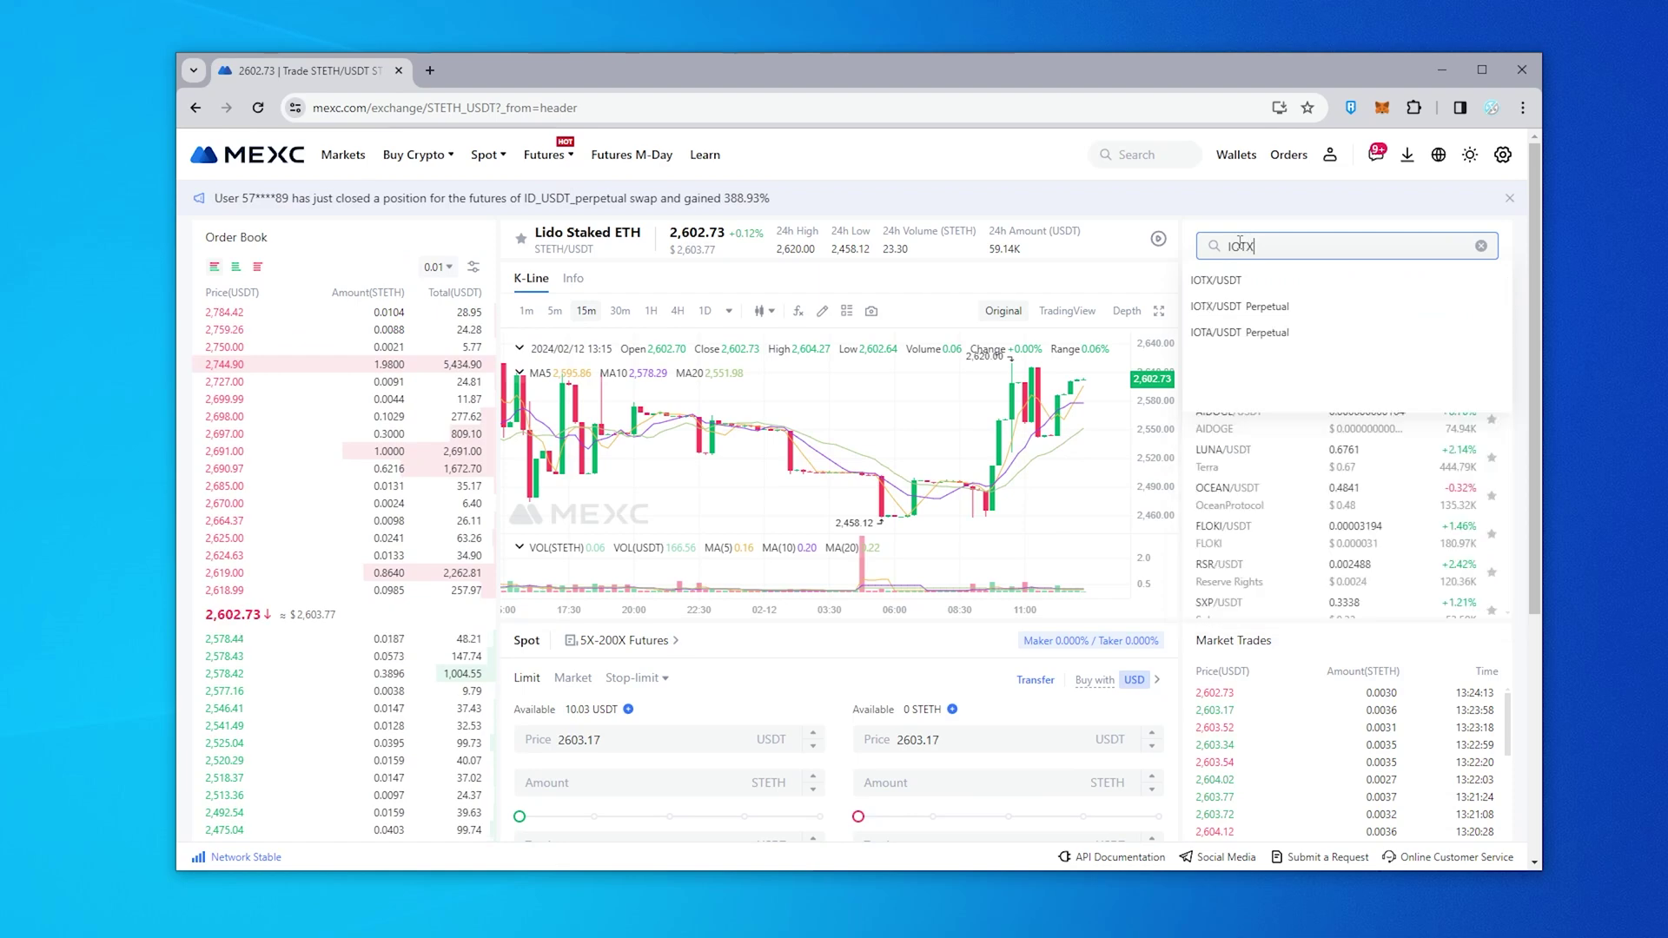
left_click(1230, 282)
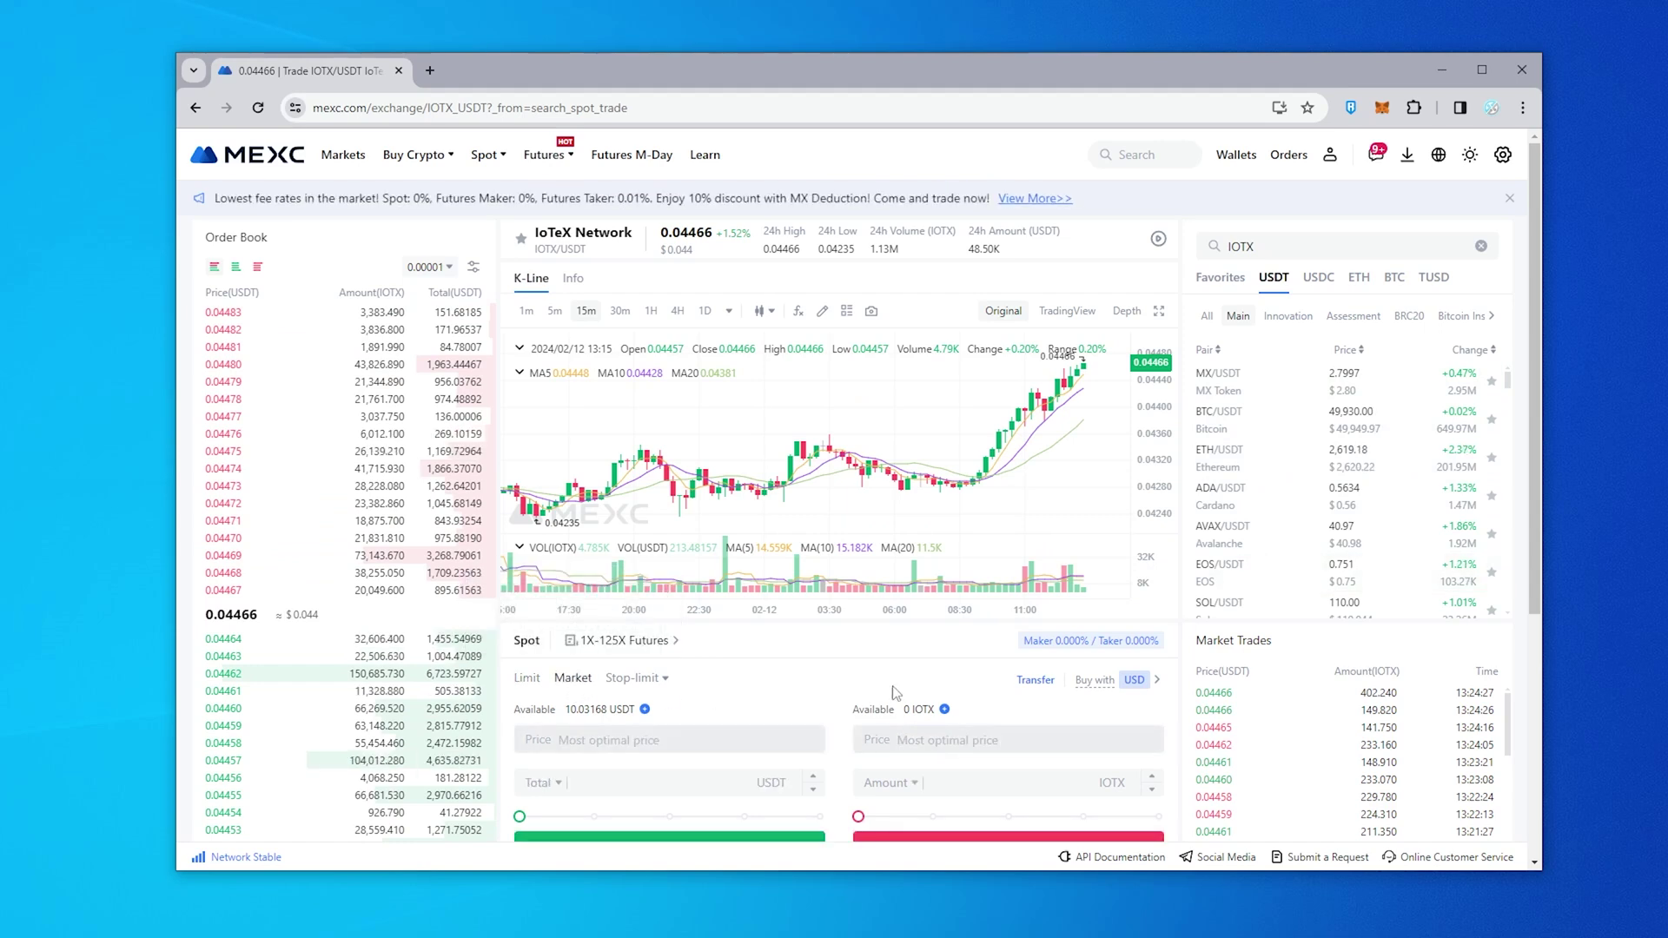
Step: Market-buy IOTX with all the available USDT, then go to the wallet assets overview
scroll(895, 693, "down", 1)
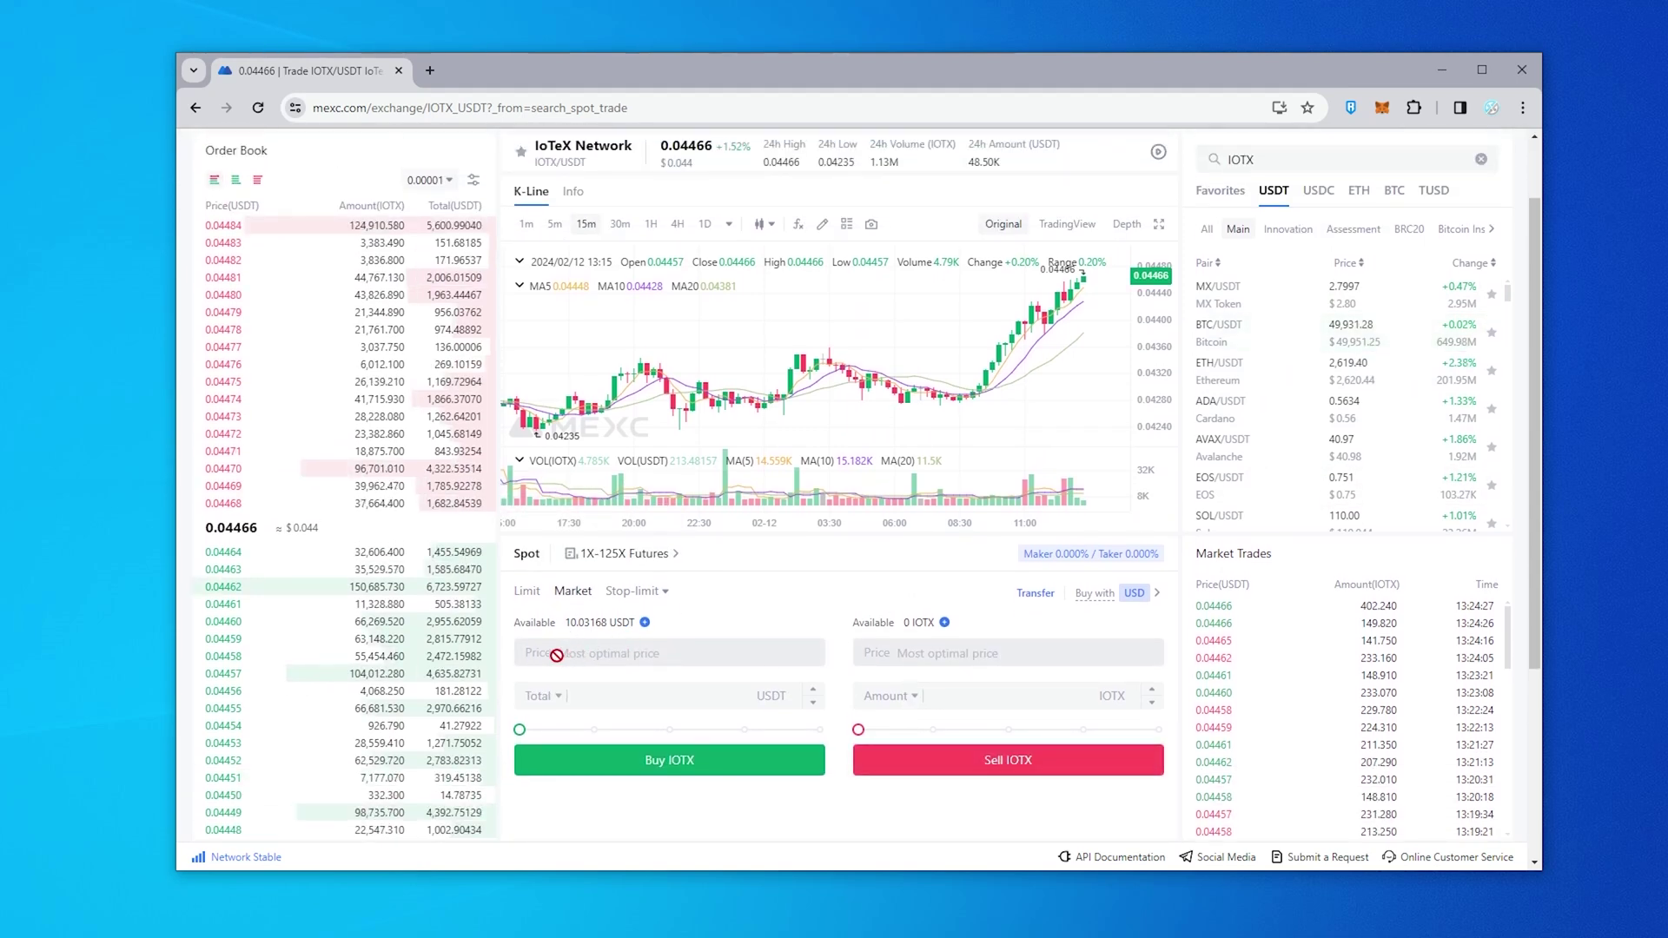
left_click(776, 706)
left_click(819, 730)
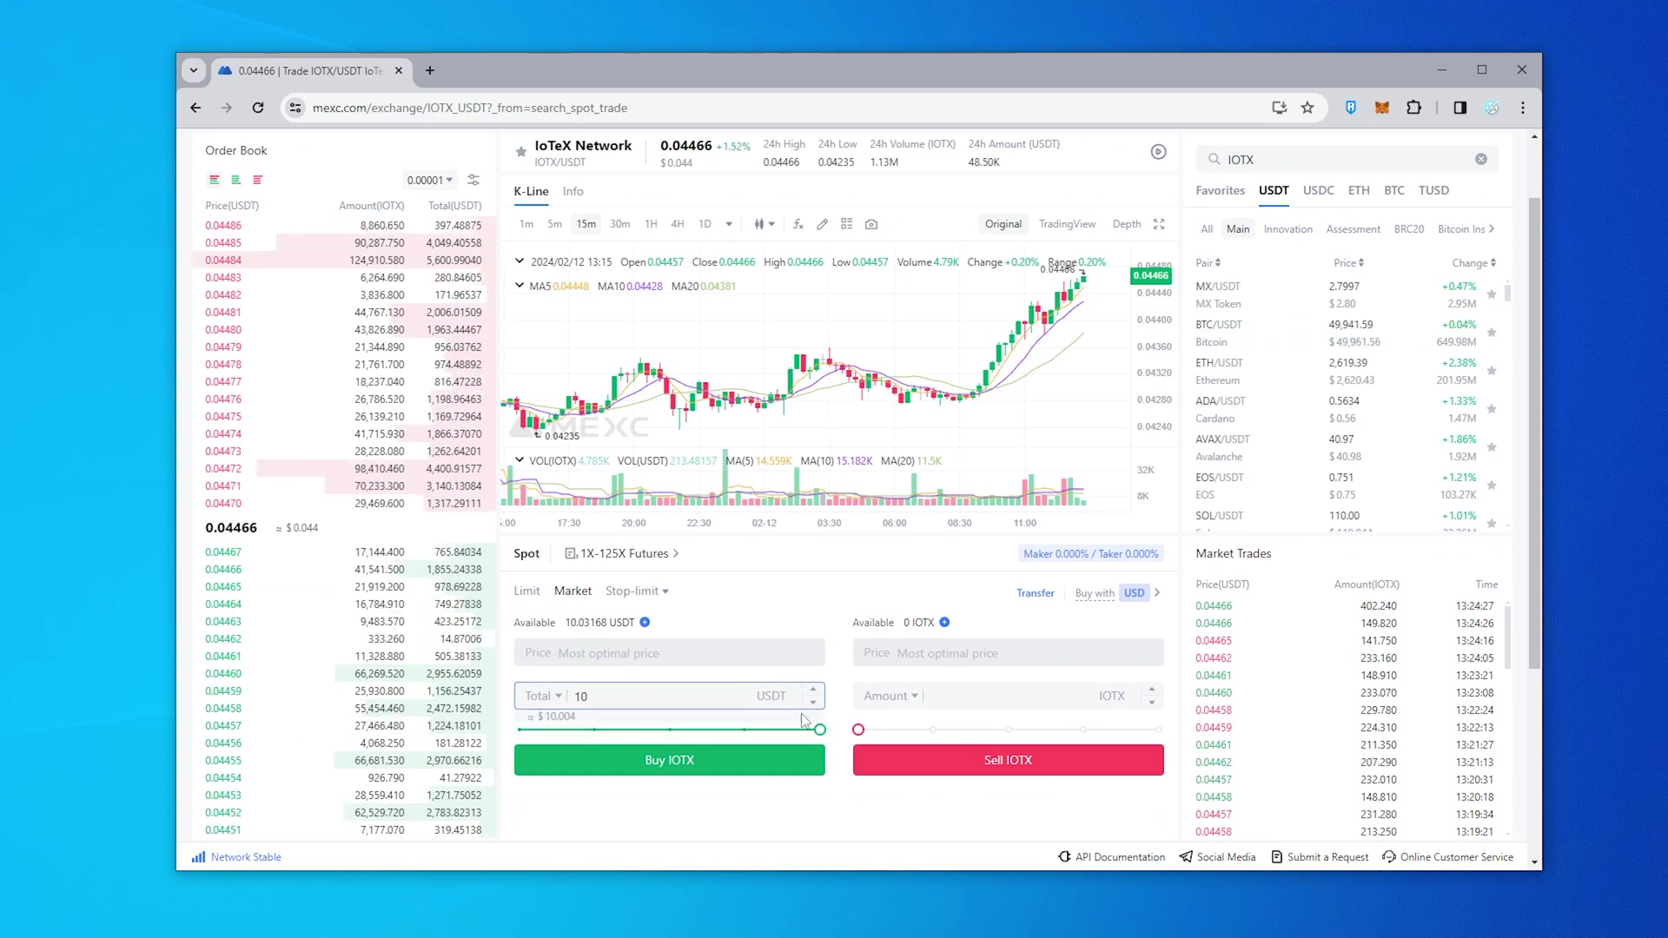
left_click(684, 769)
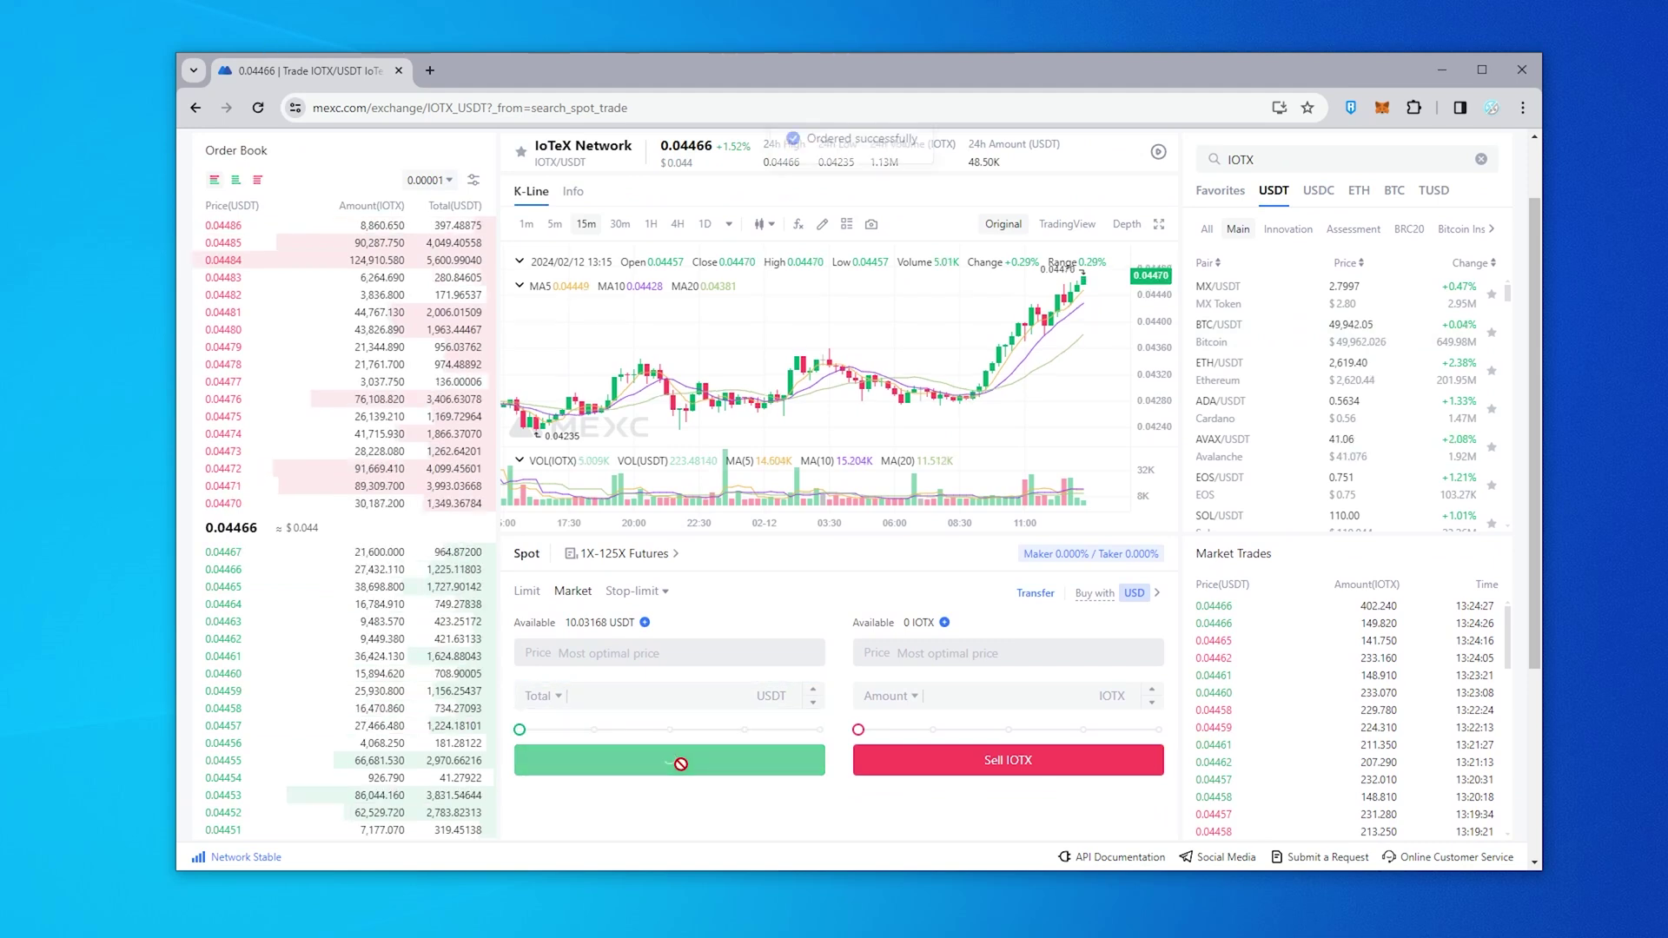
scroll(784, 740, "up", 2)
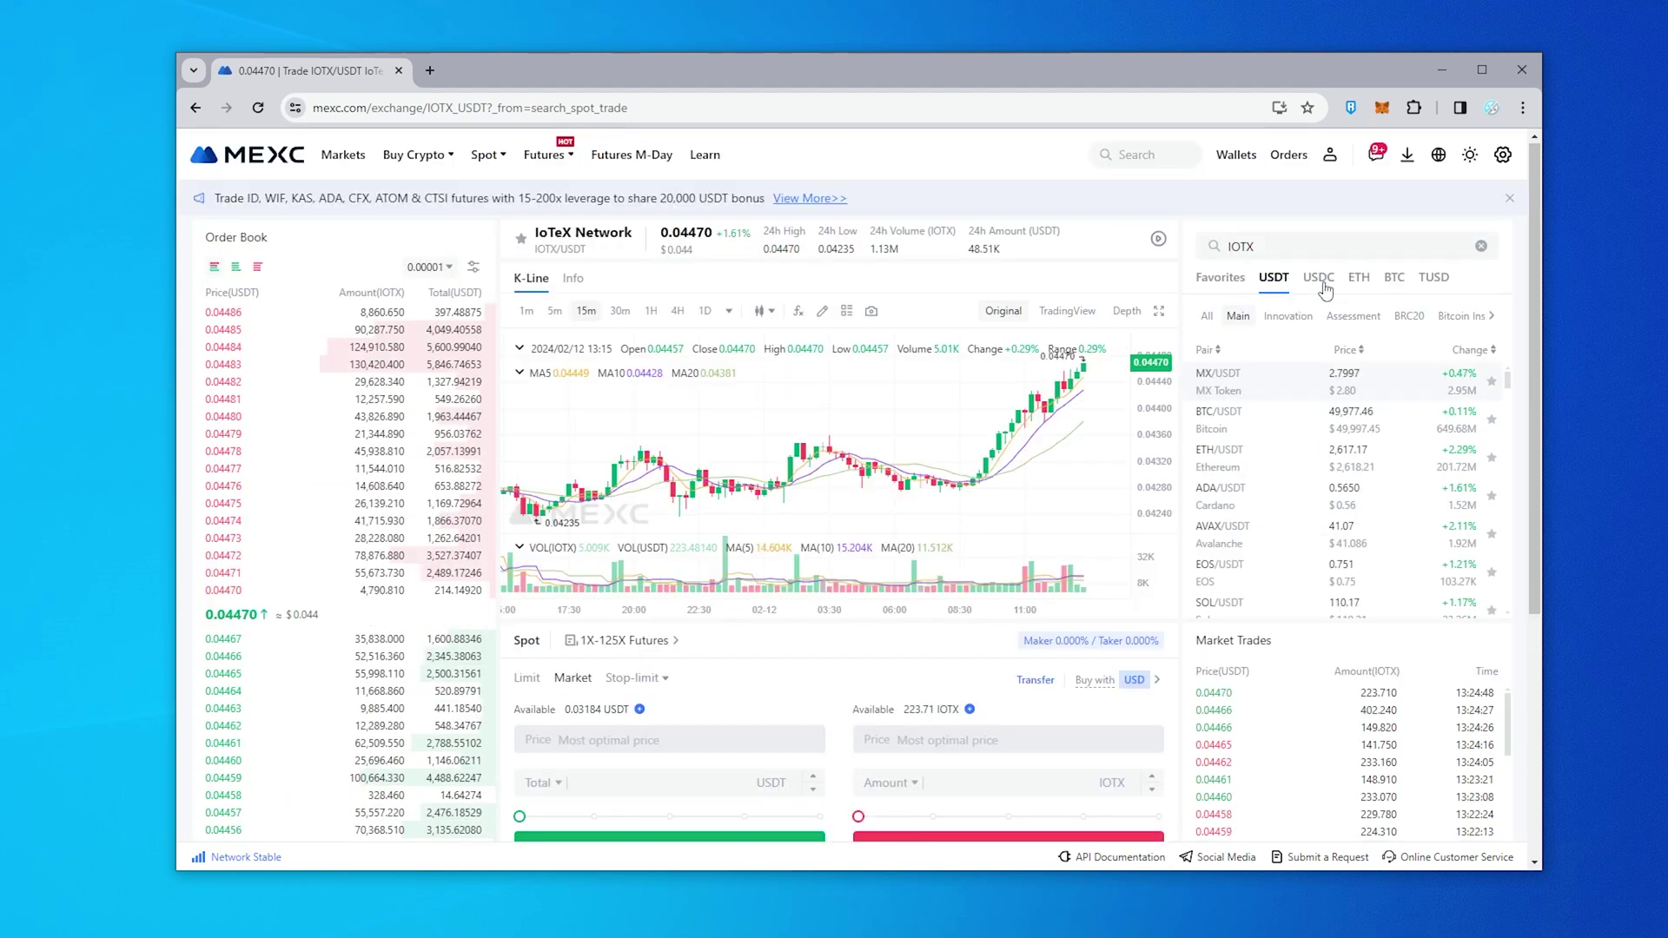
left_click(1236, 155)
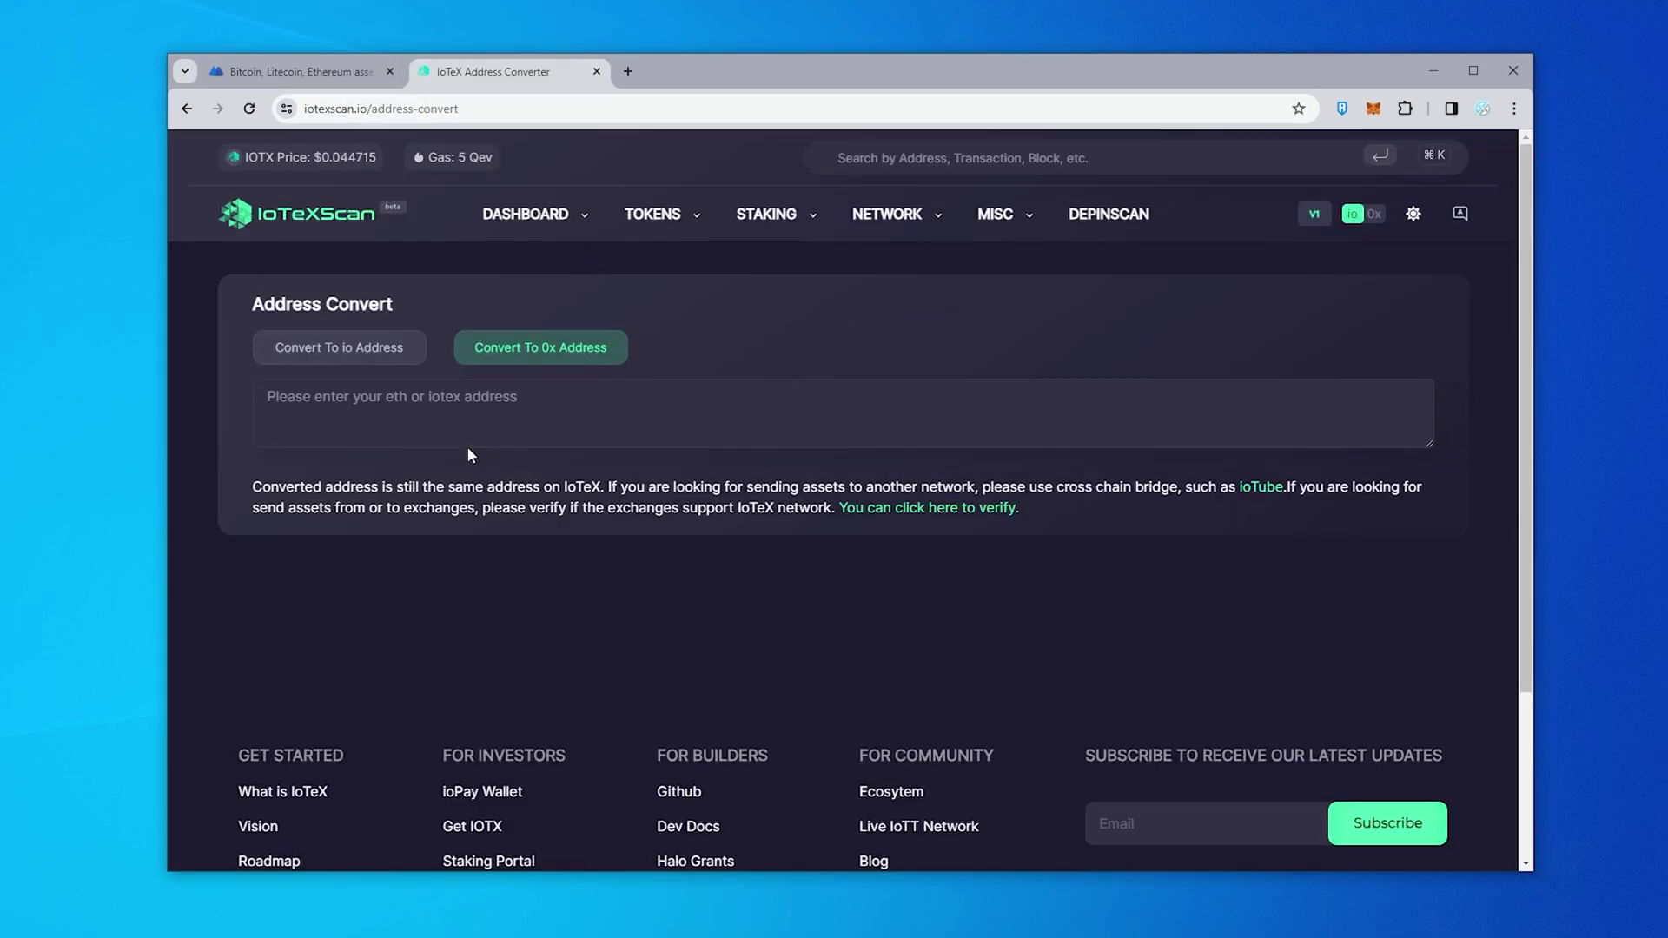
Step: Paste the MetaMask wallet's 0x address into Address Convert and convert it to io format
left_click(490, 427)
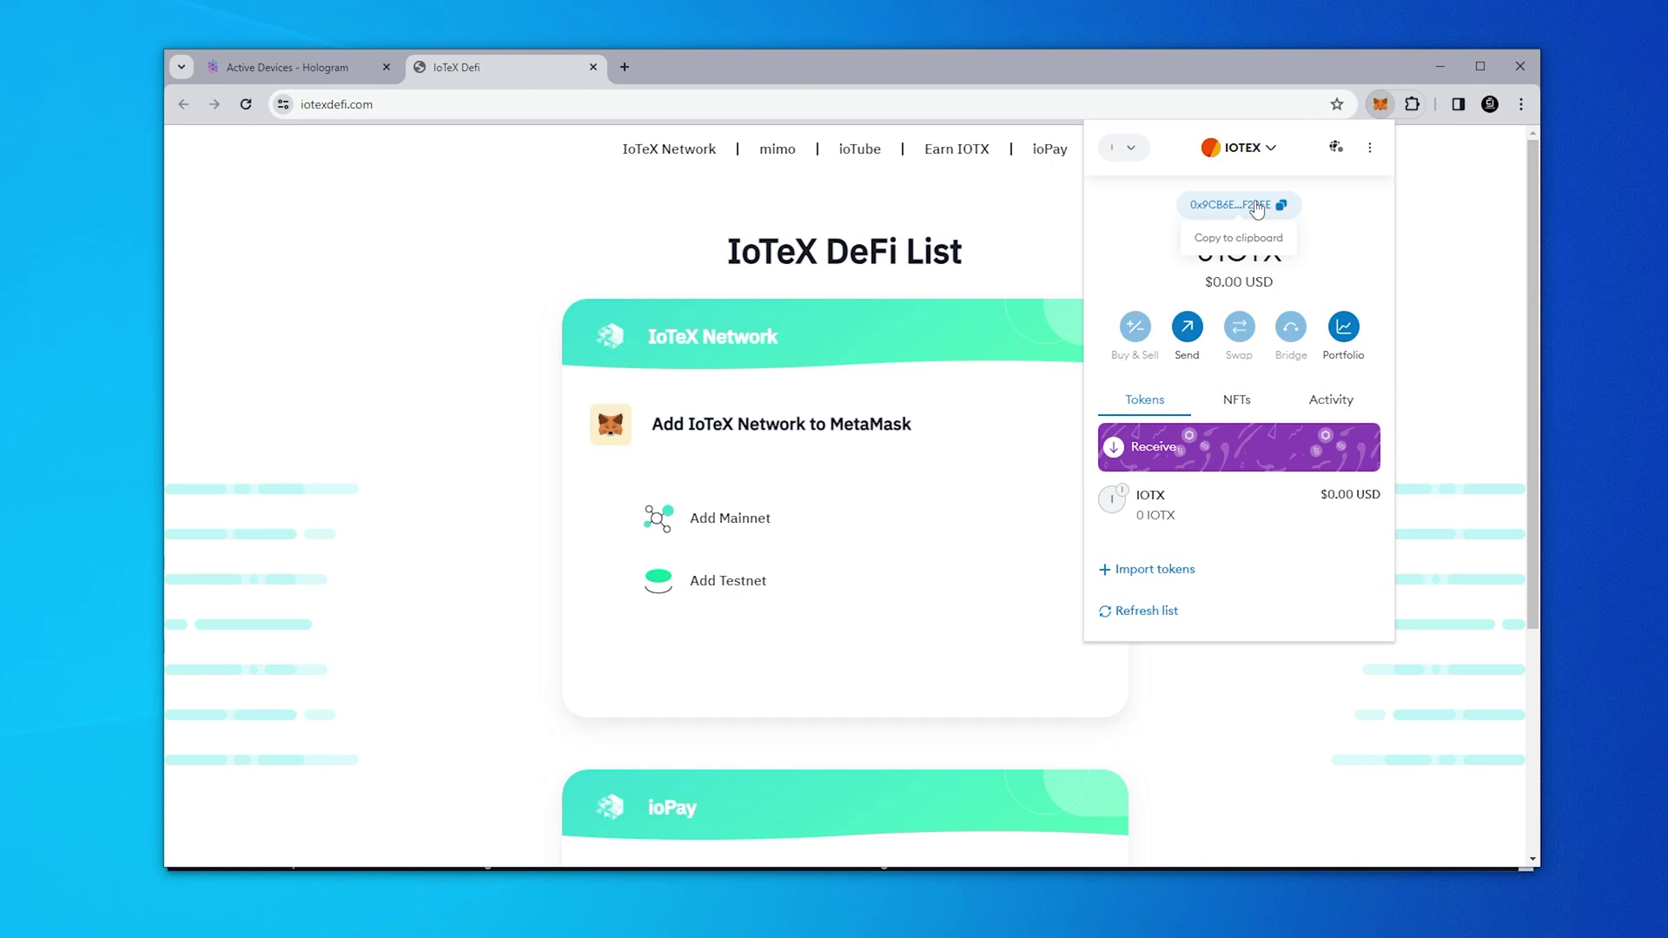
left_click(1257, 209)
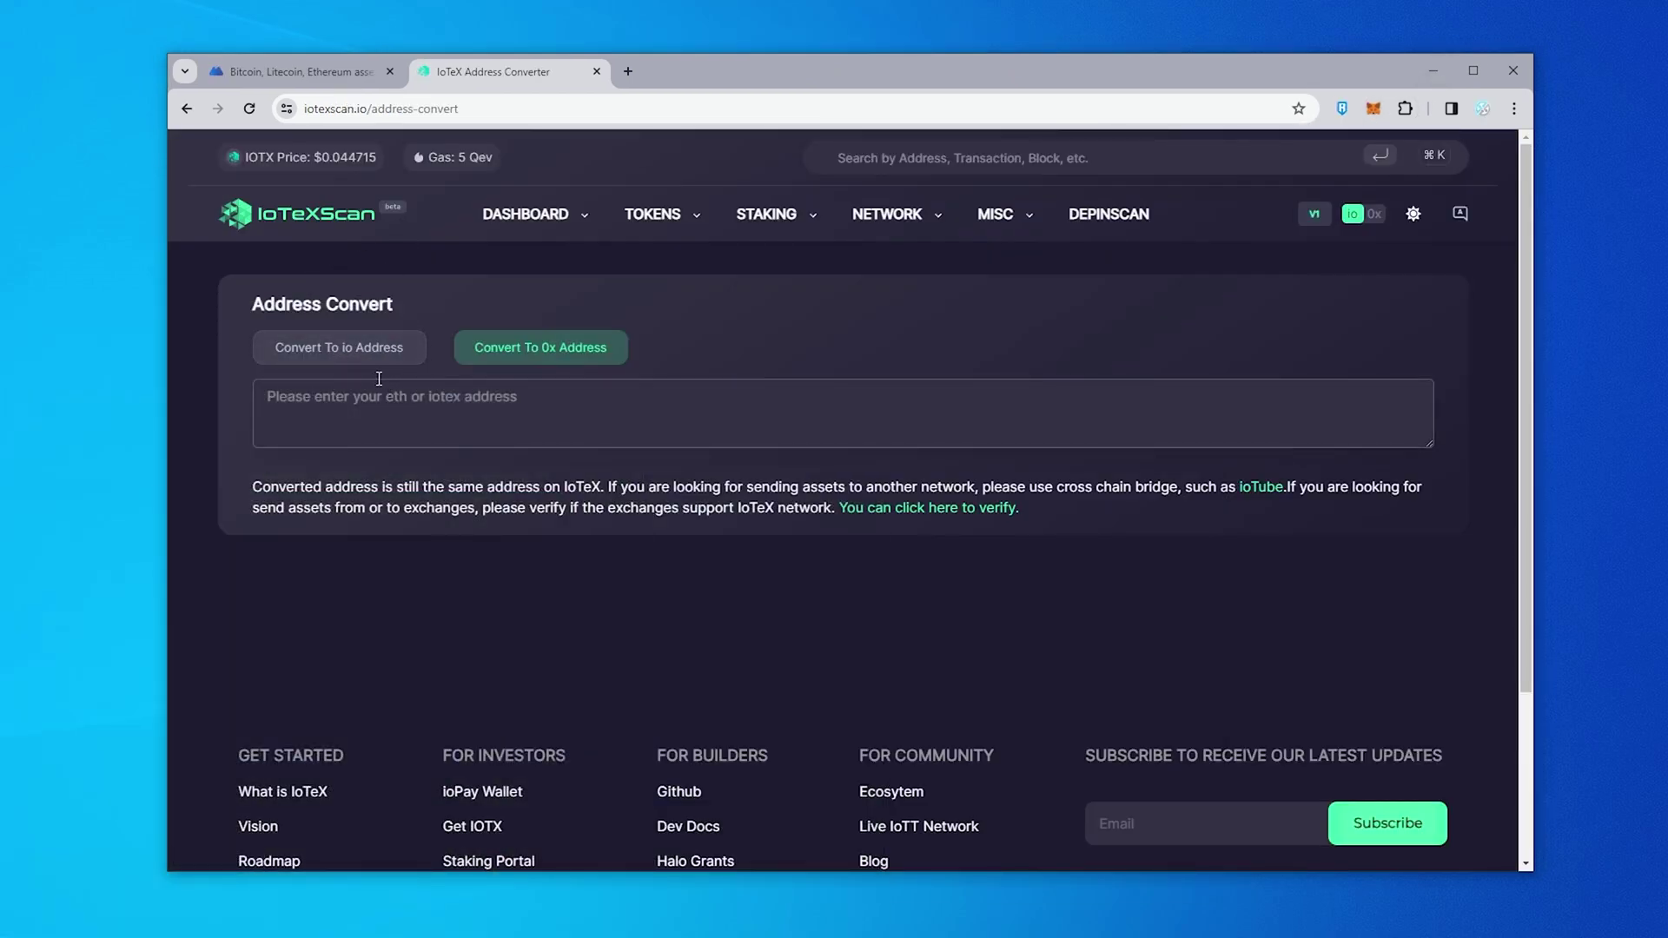
left_click(356, 395)
key("ctrl+v")
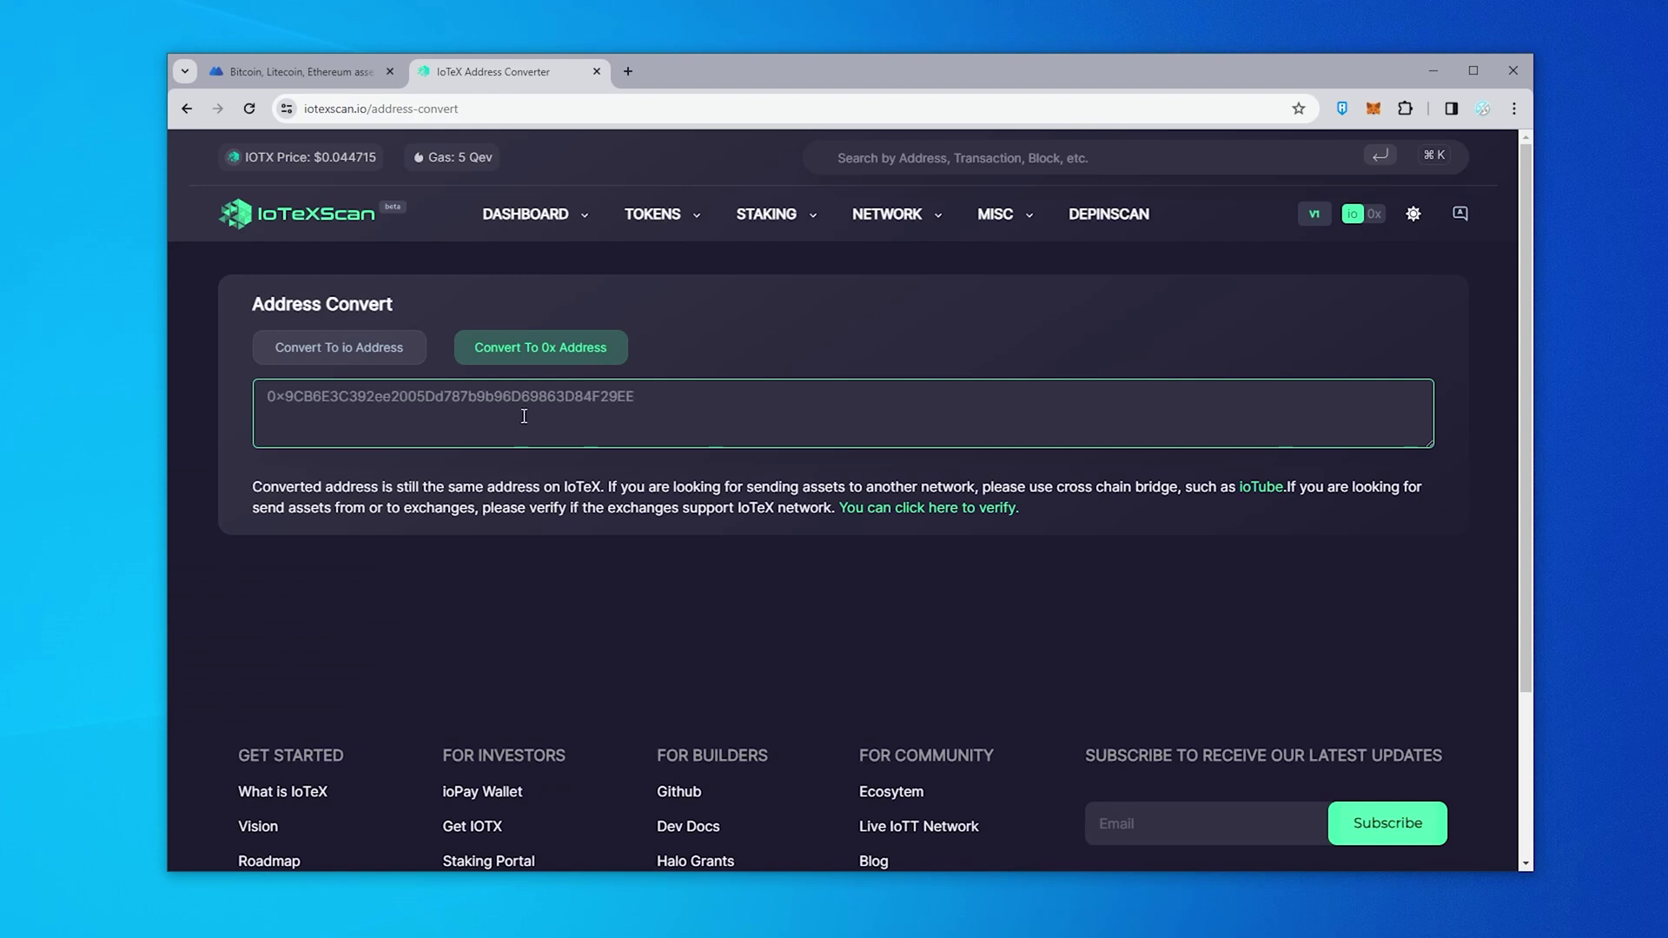
left_click(337, 358)
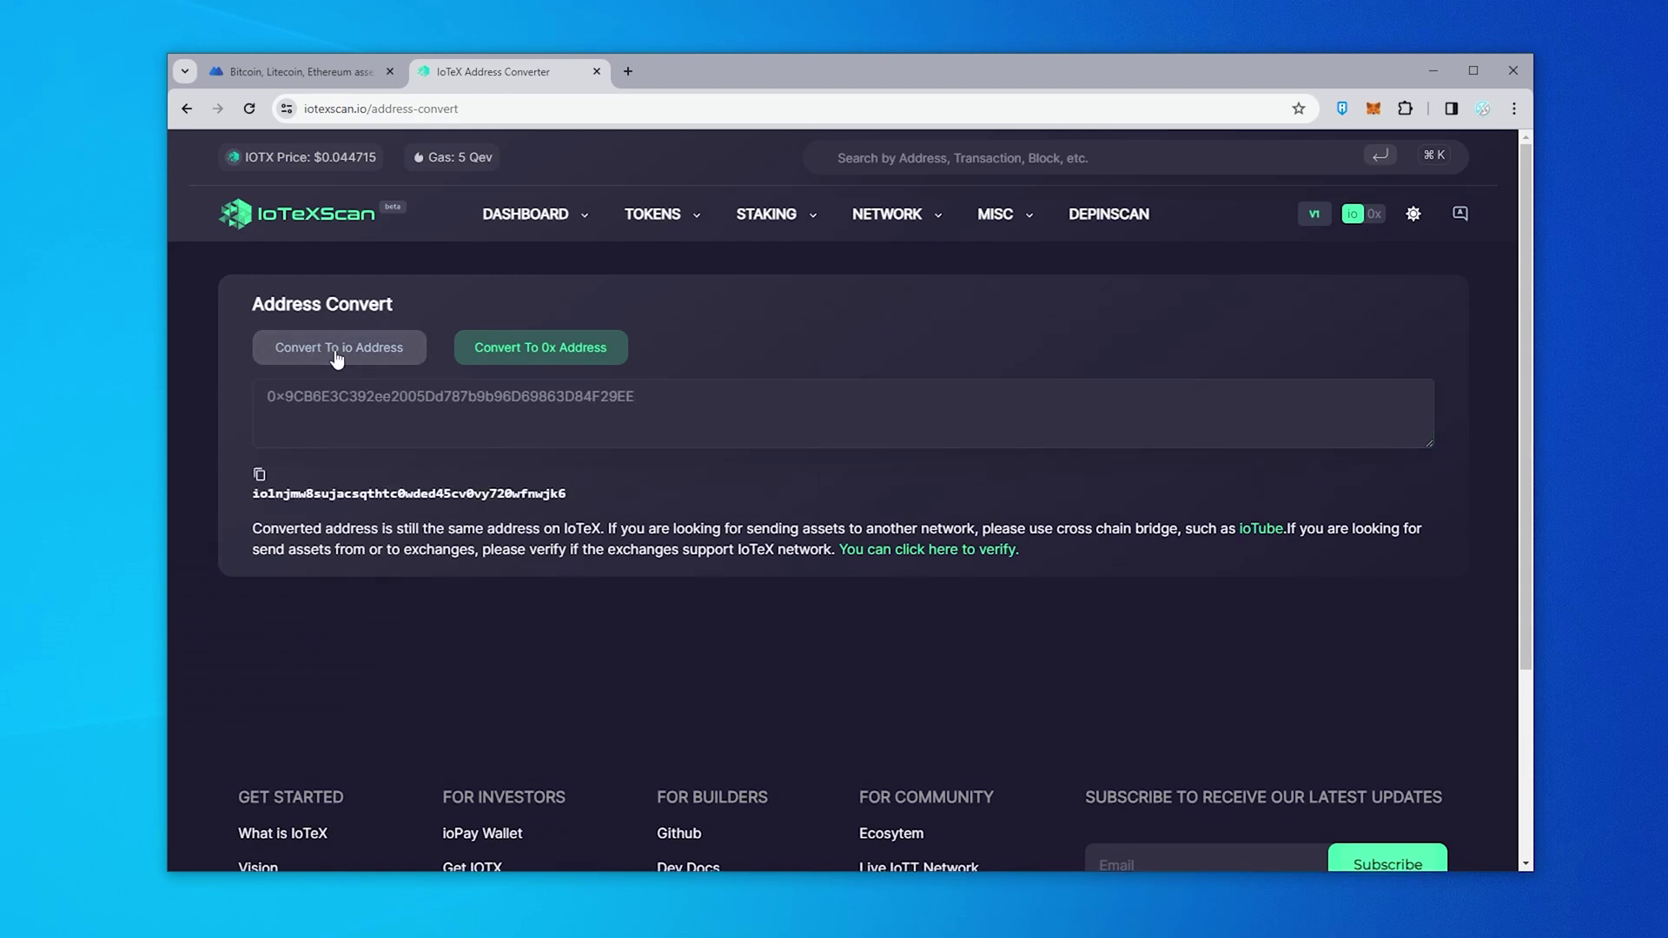
Step: Withdraw all 223.71 IOTX from MEXC to the copied io address and submit the request
left_click(260, 476)
left_click(305, 78)
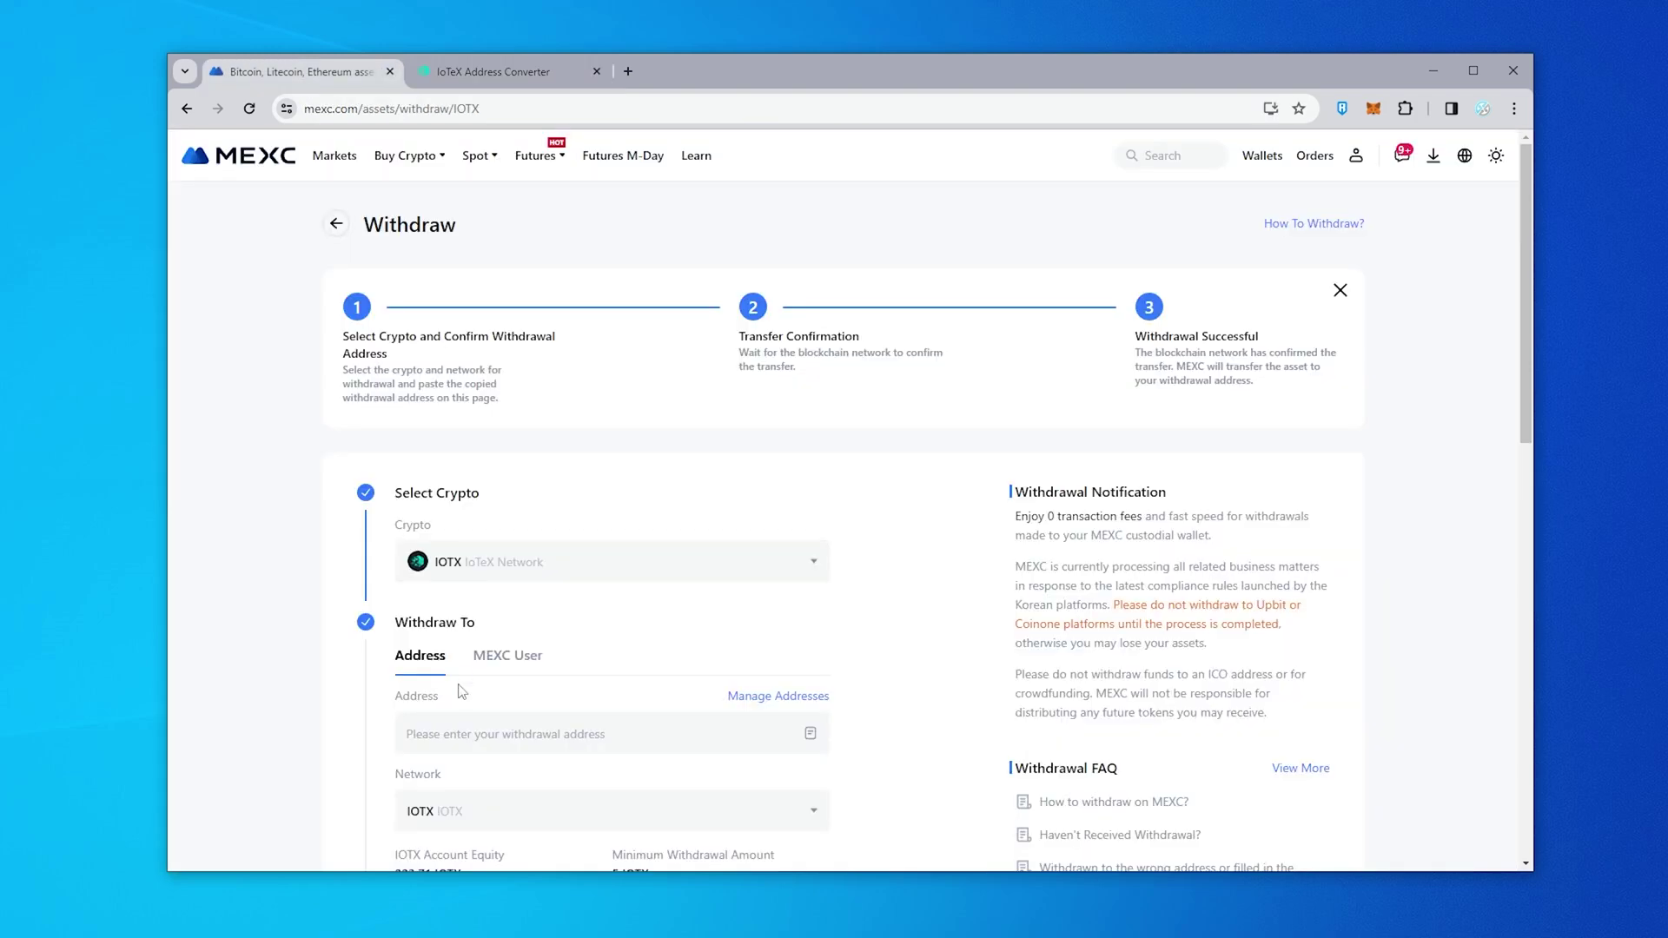
left_click(454, 730)
key("ctrl+v")
scroll(800, 746, "down", 3)
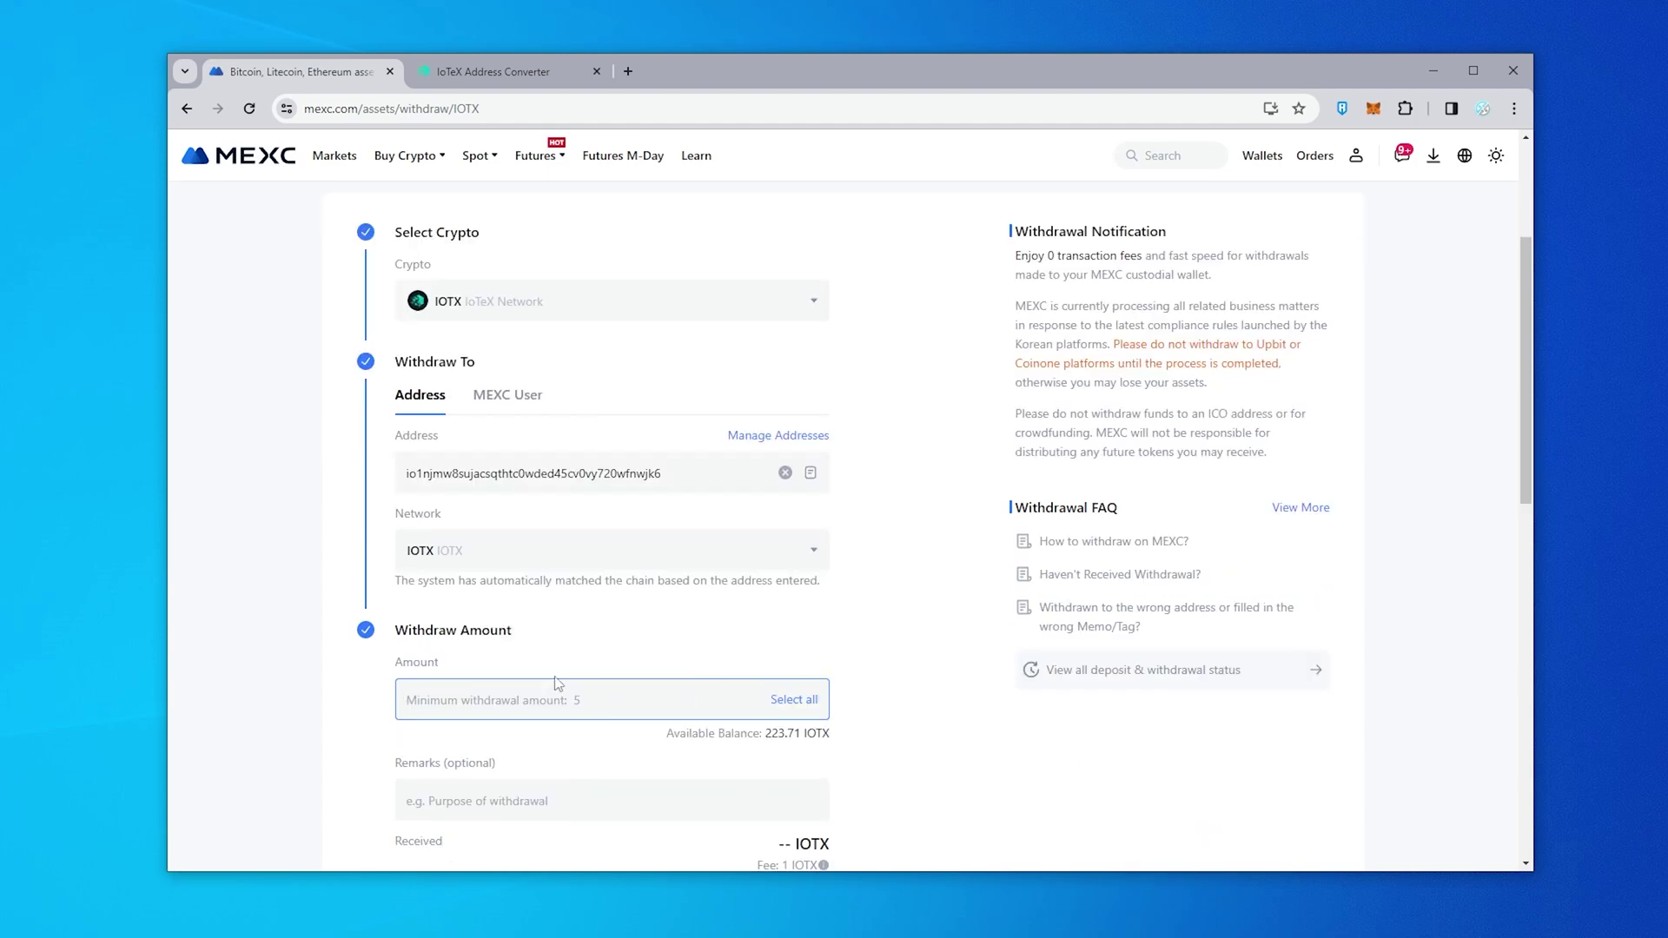
left_click(812, 711)
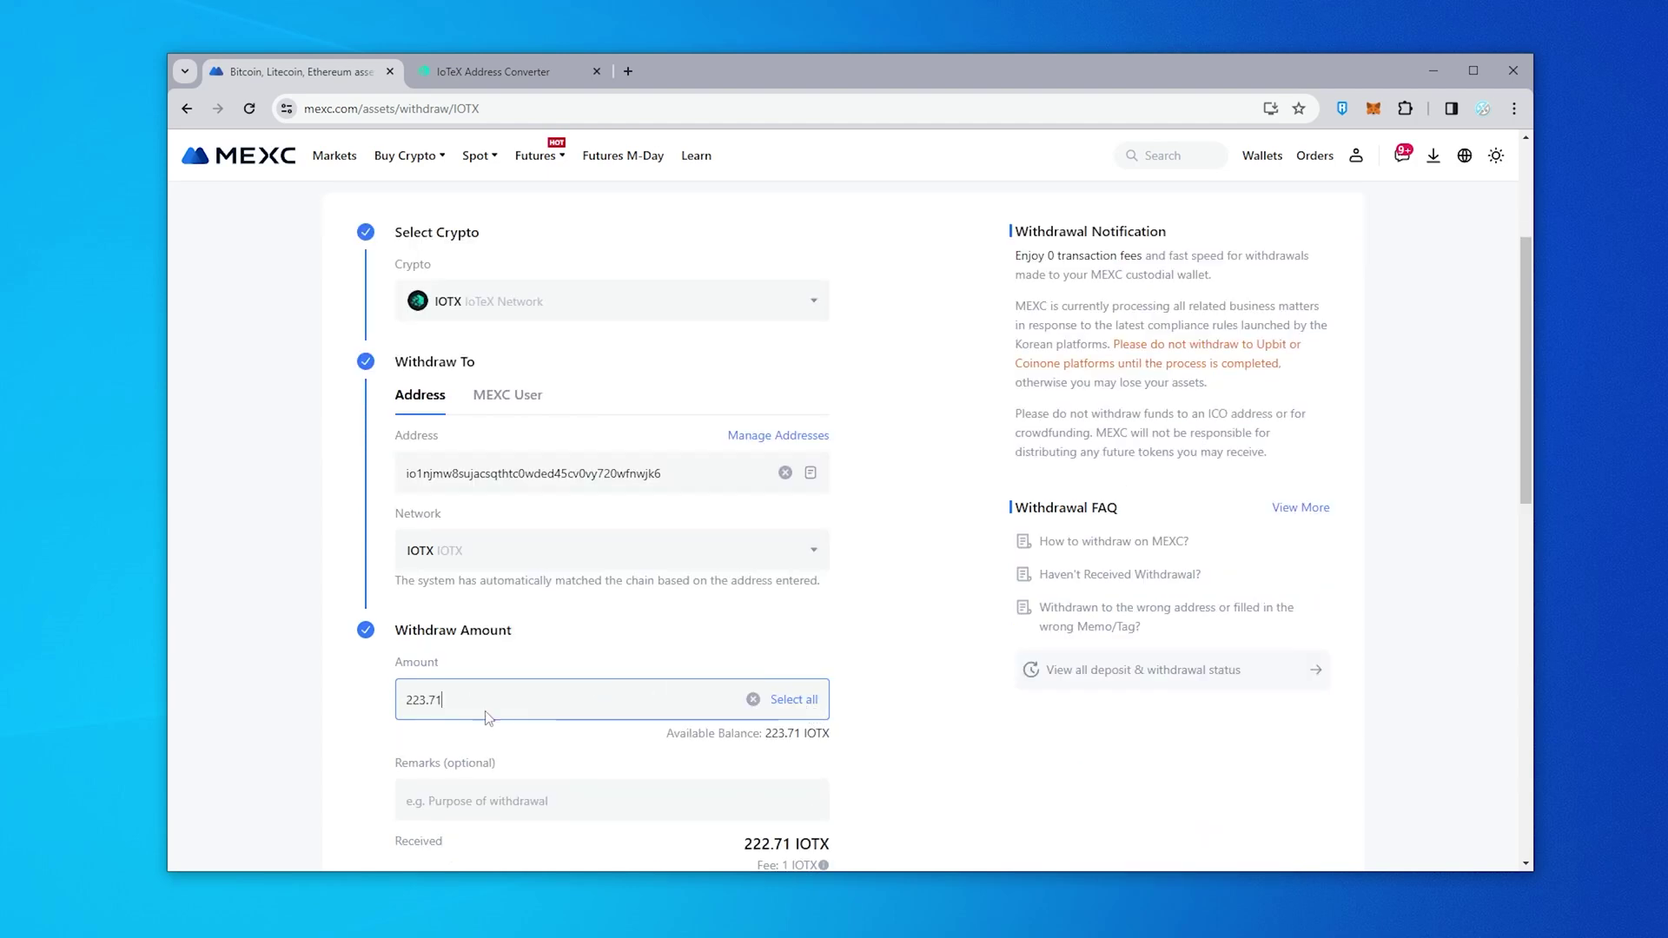
scroll(856, 723, "down", 3)
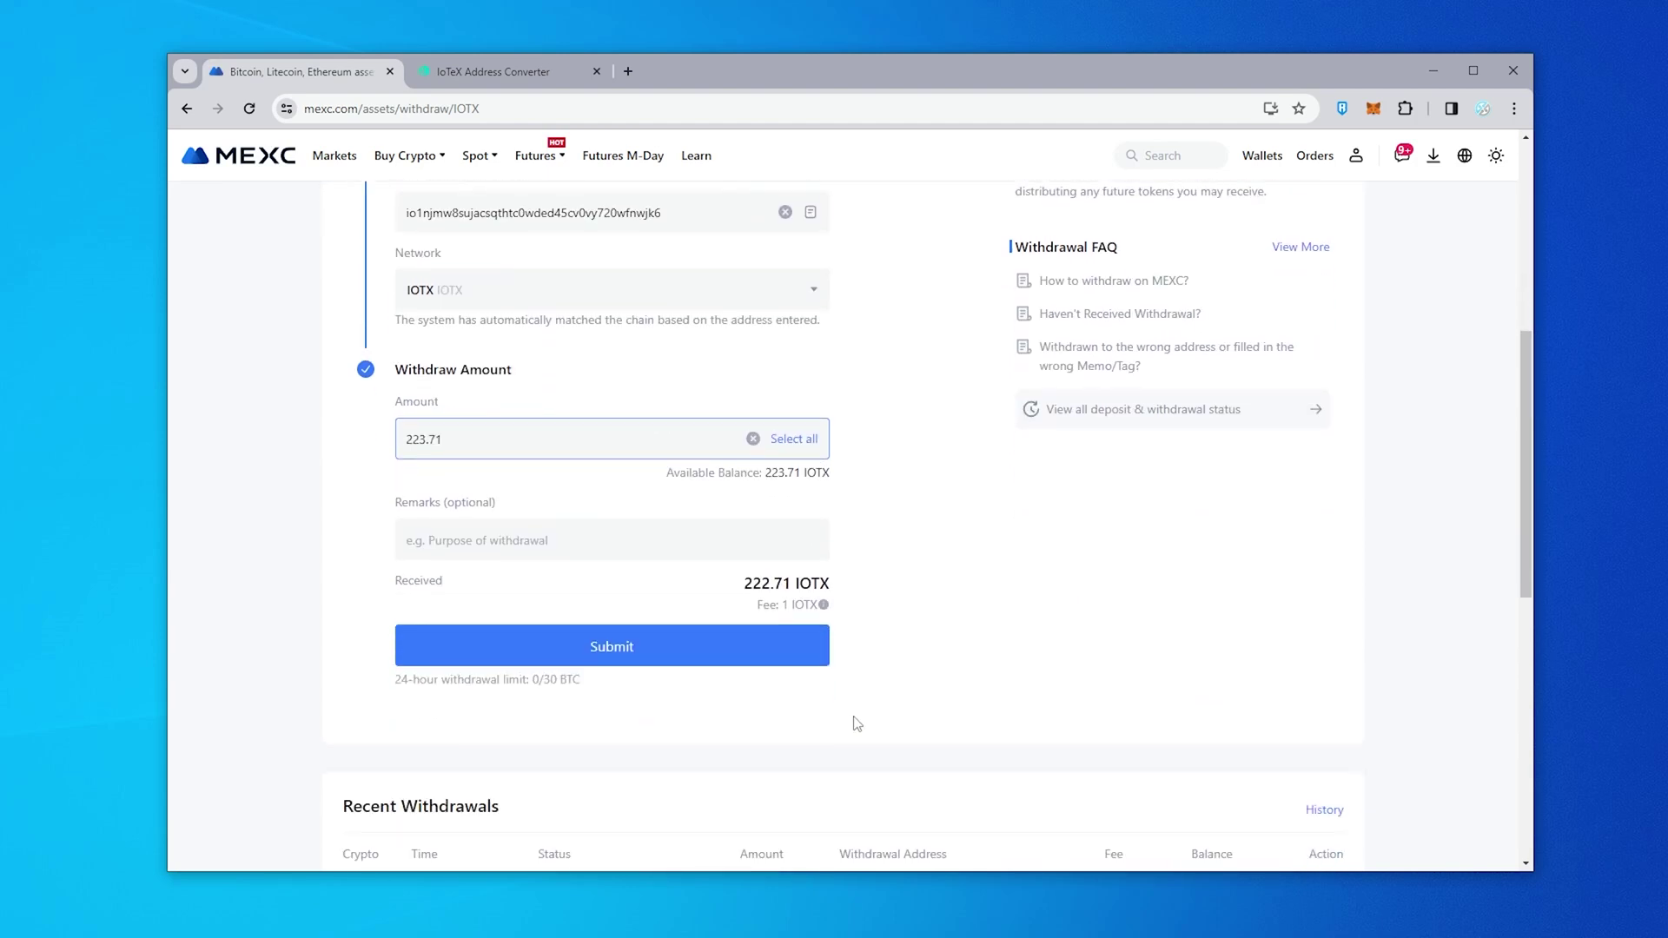
left_click(648, 649)
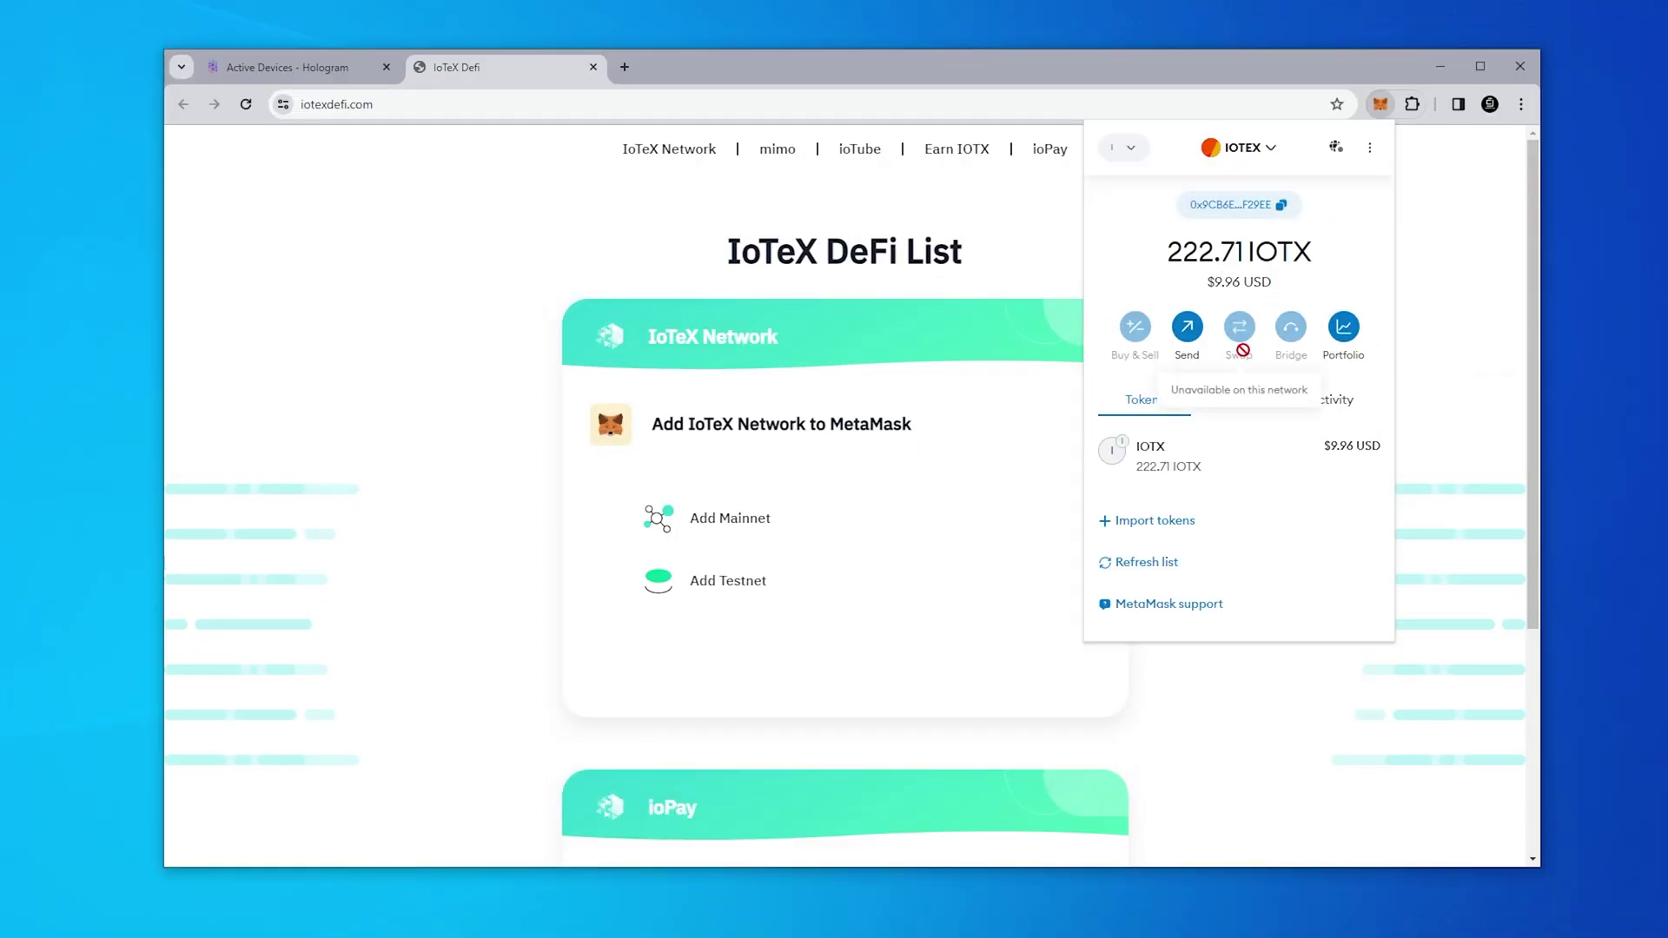
left_click(293, 545)
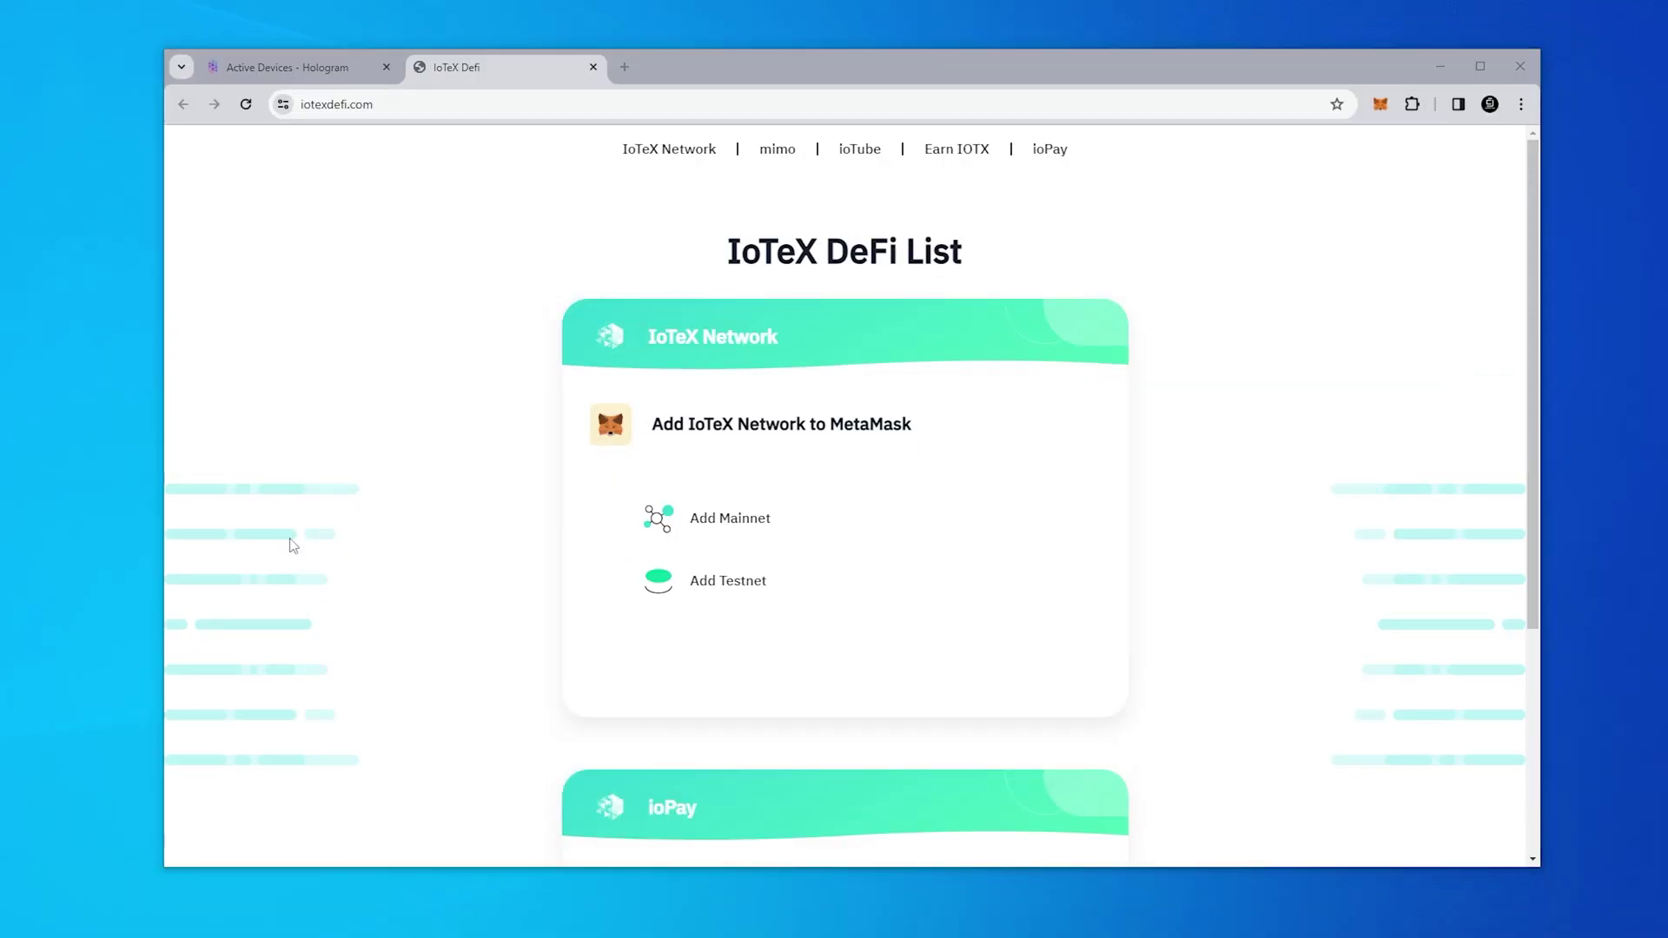
left_click(589, 105)
key("ctrl+v")
key("Return")
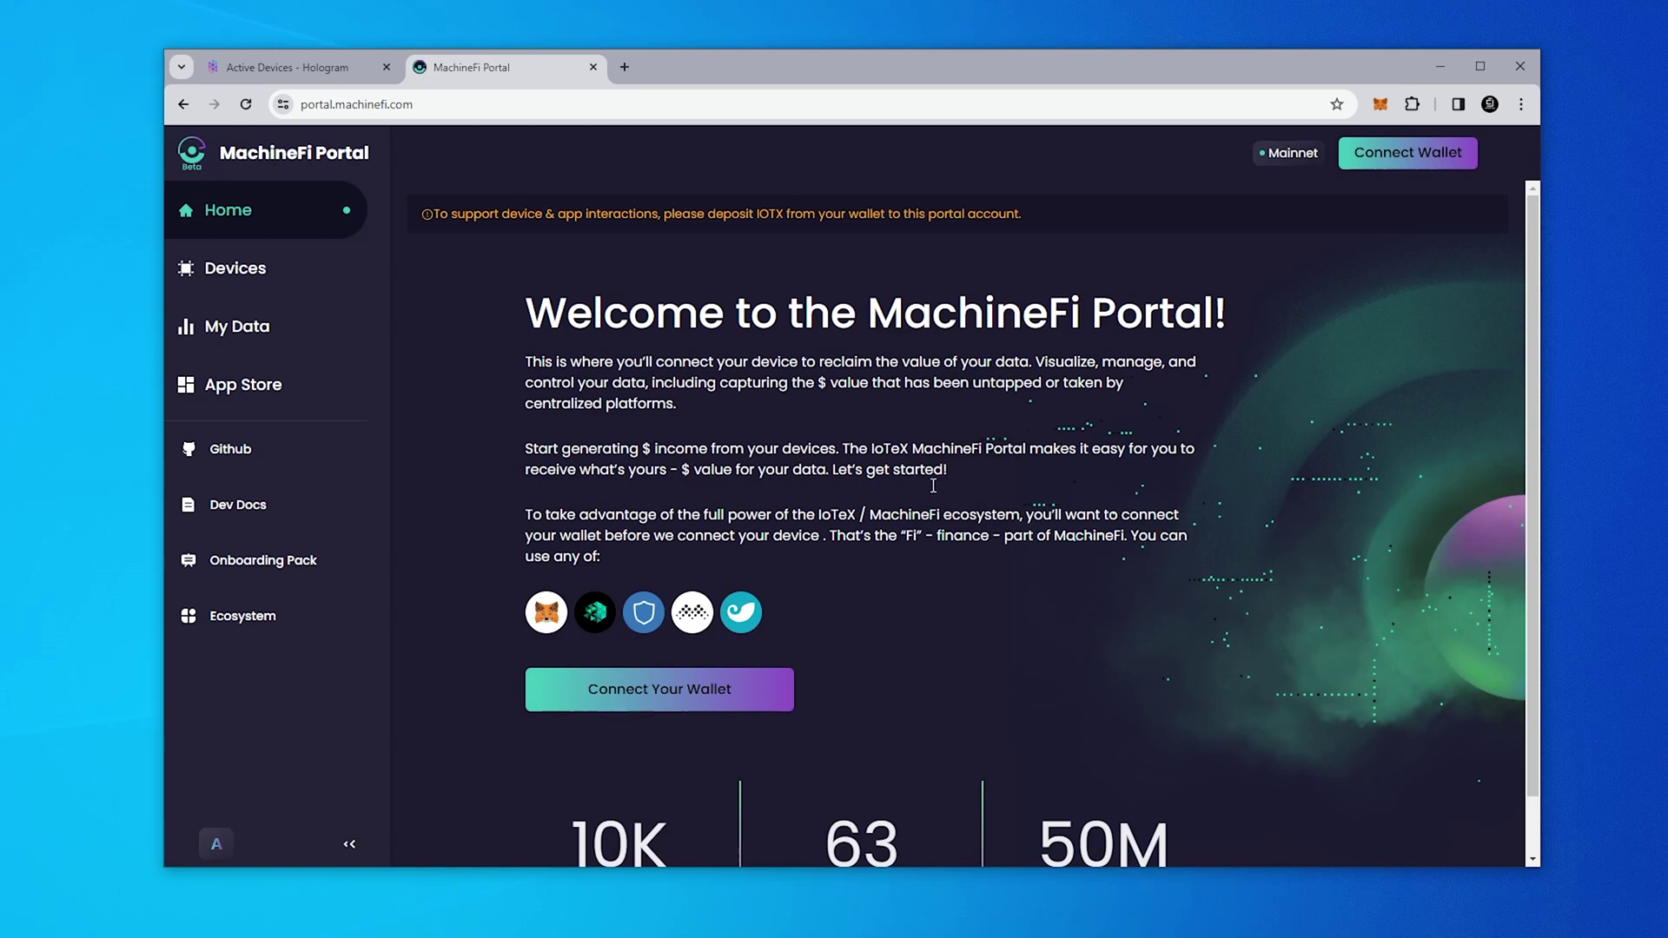
Step: Connect the MetaMask browser wallet to MachineFi Portal
left_click(1393, 158)
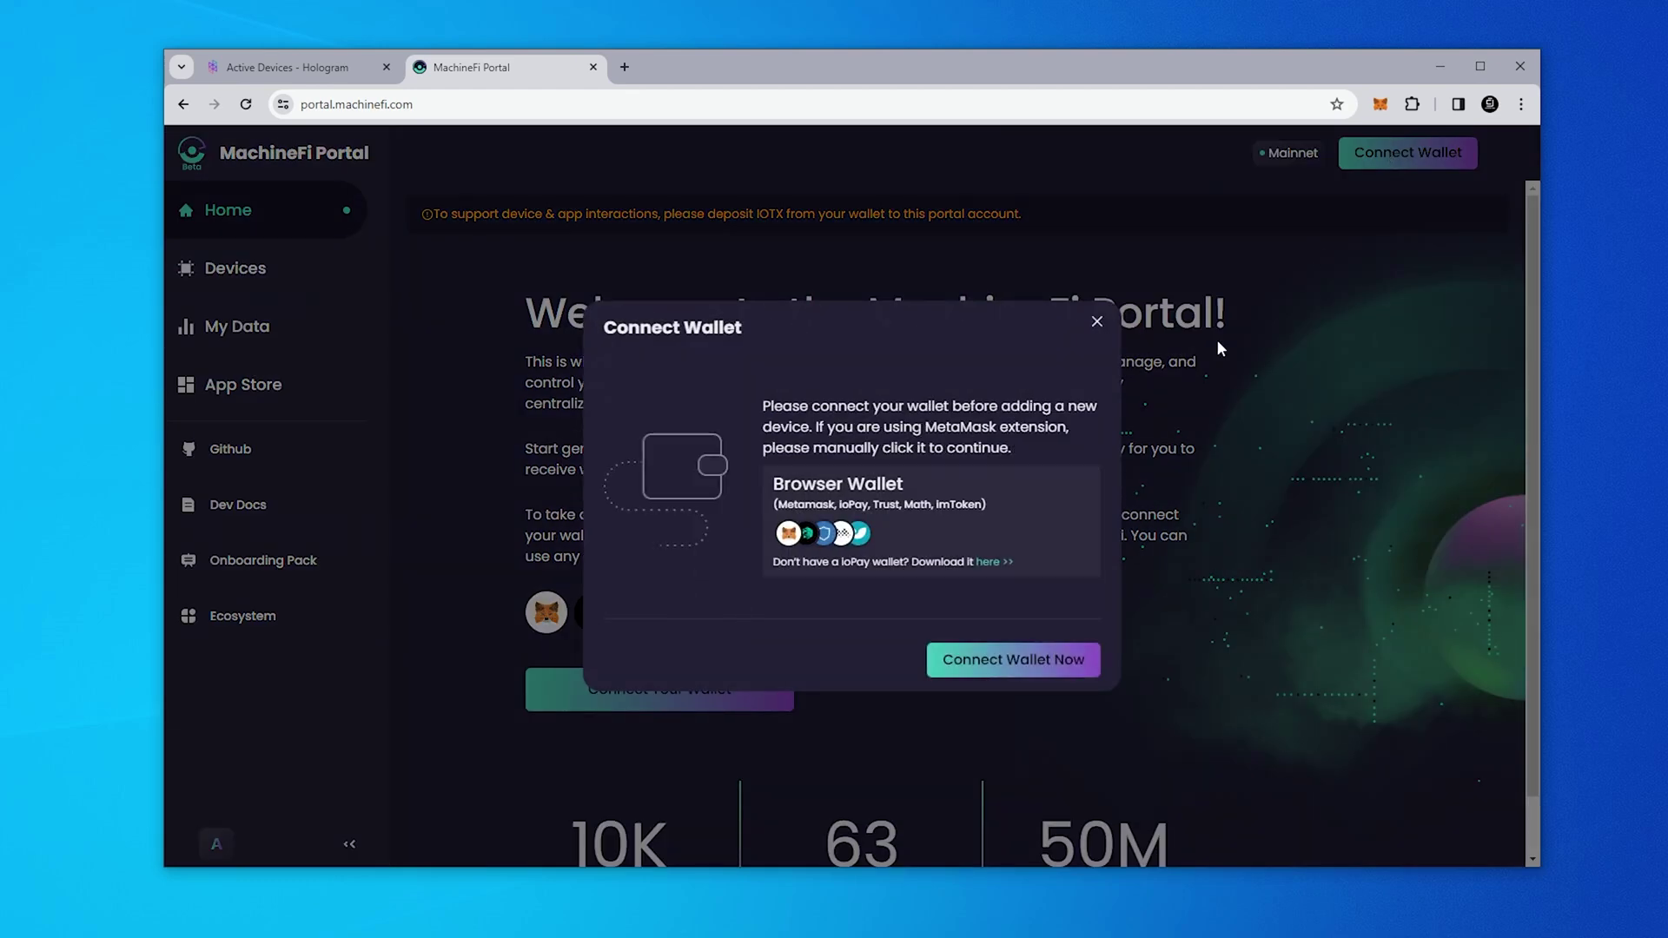
left_click(1039, 669)
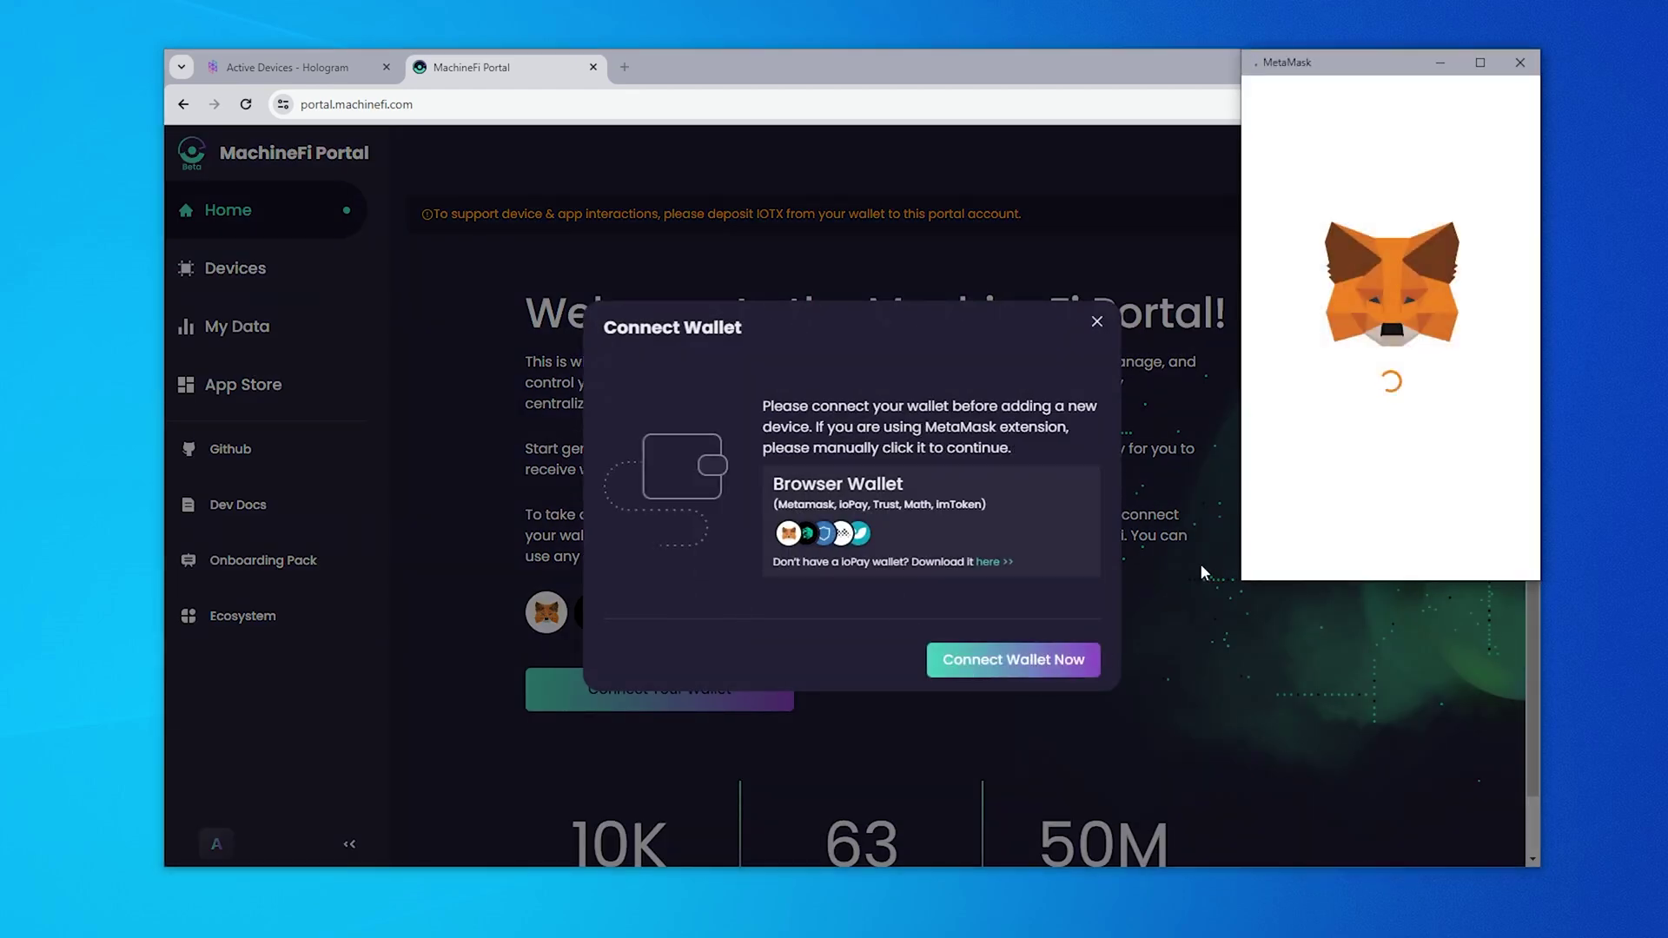
left_click(1454, 537)
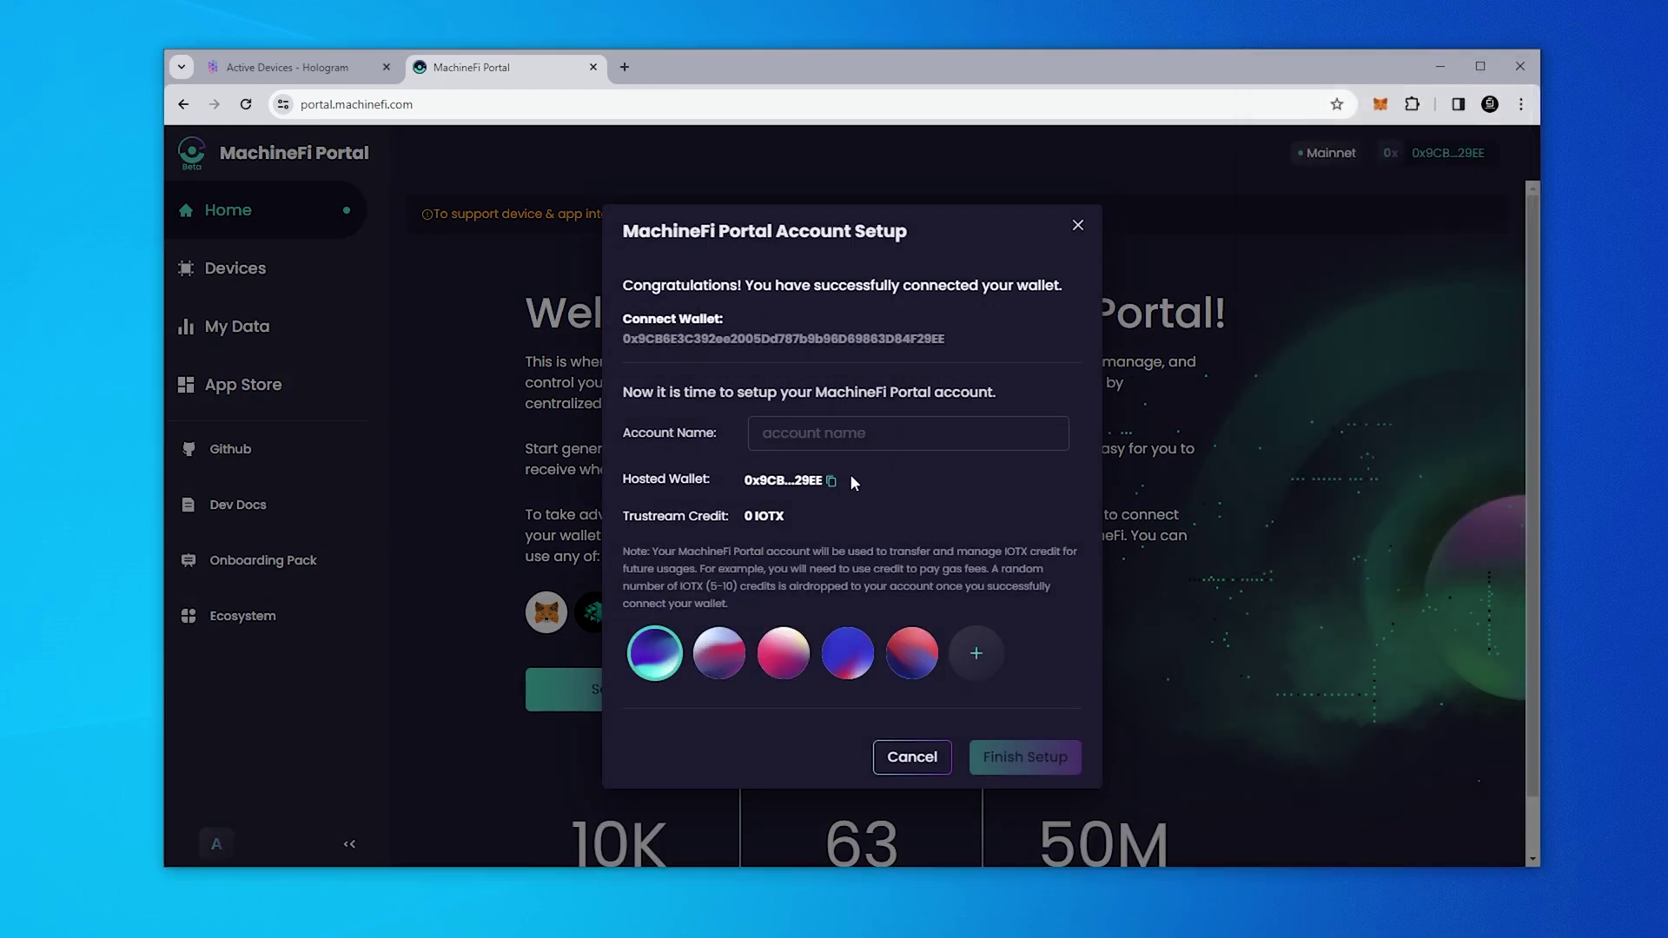
Step: Name the portal account CryptoJar, finish setup and confirm the transaction in MetaMask
left_click(798, 432)
type("CryptoJar")
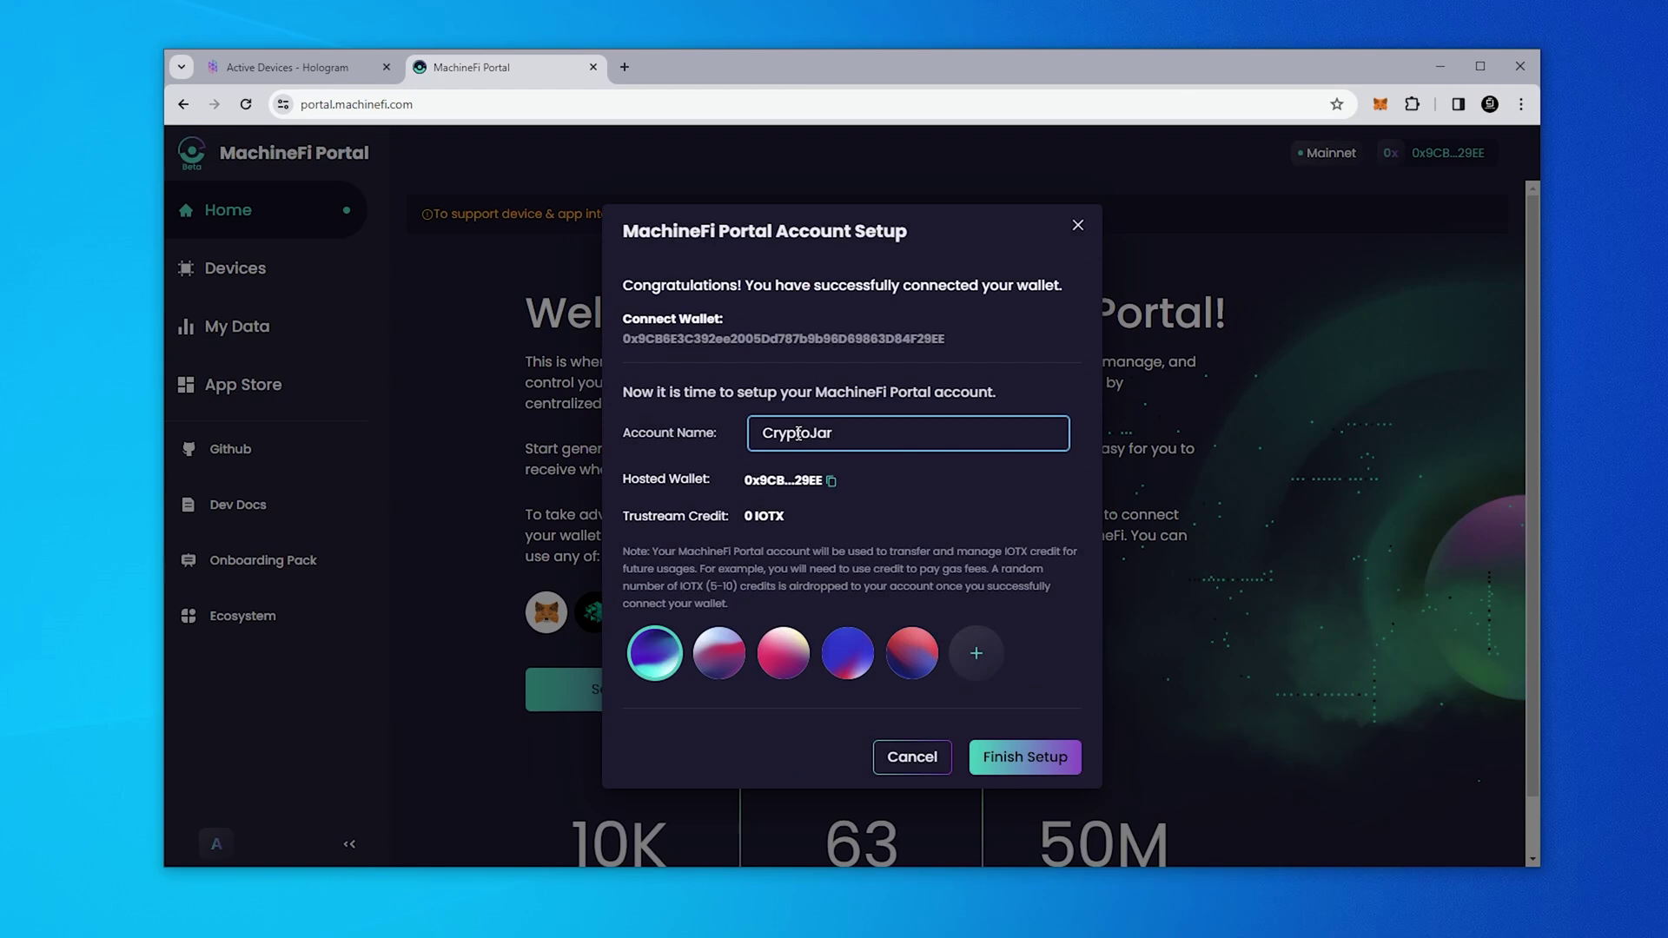
left_click(1029, 768)
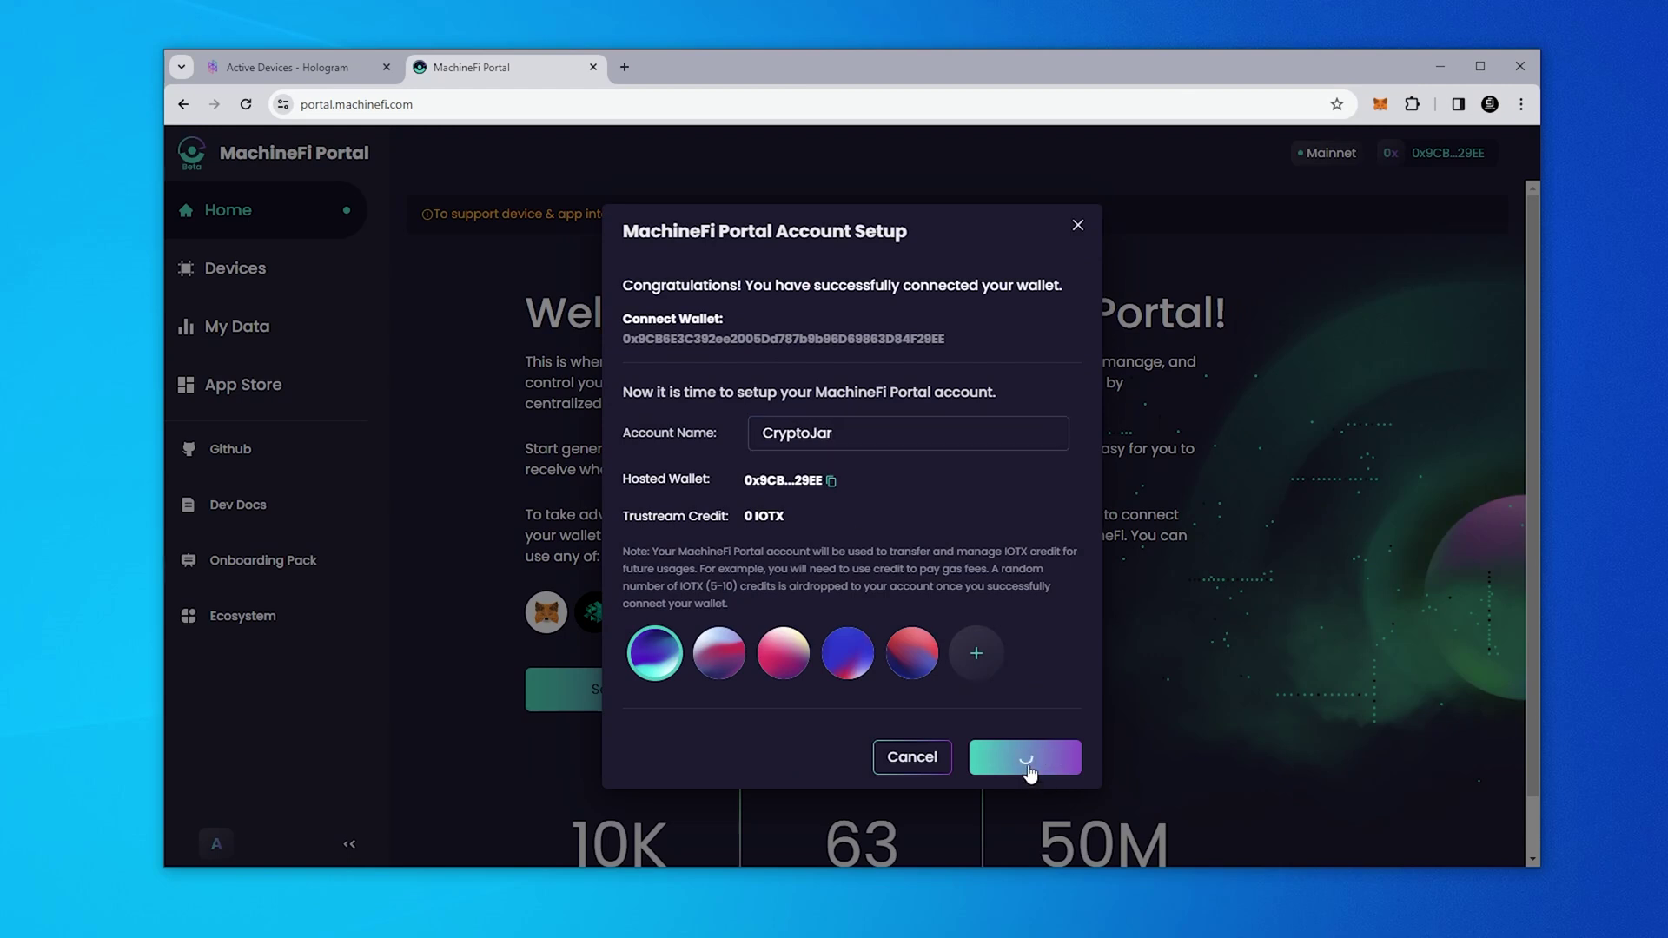
scroll(1516, 387, "down", 1)
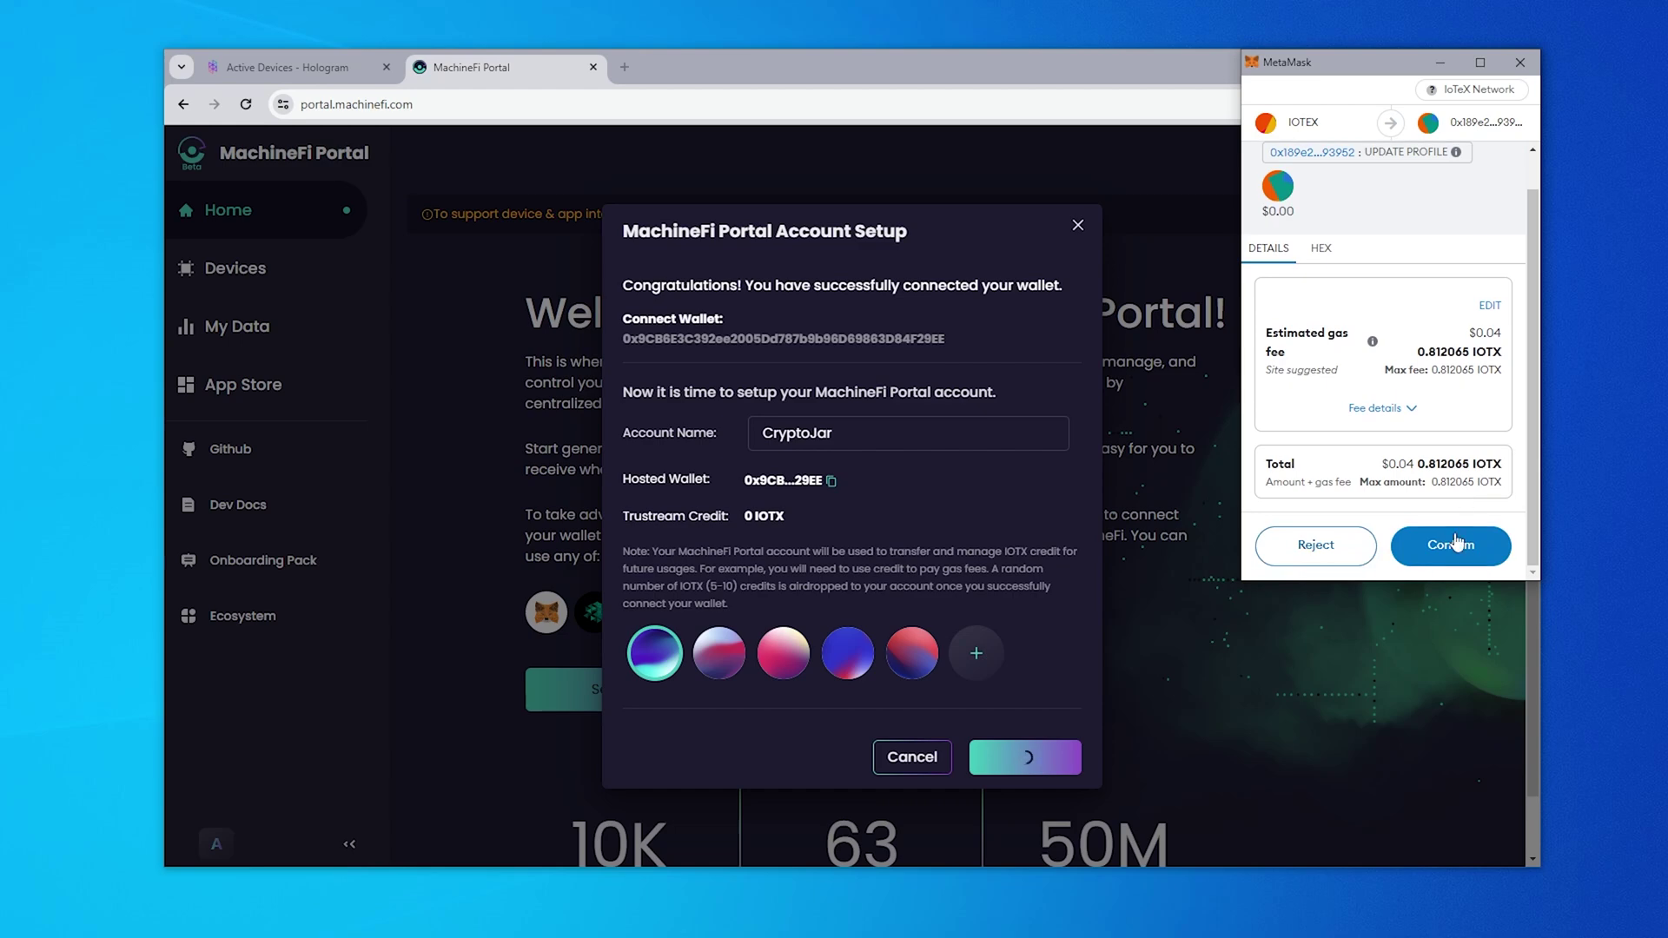
left_click(1448, 550)
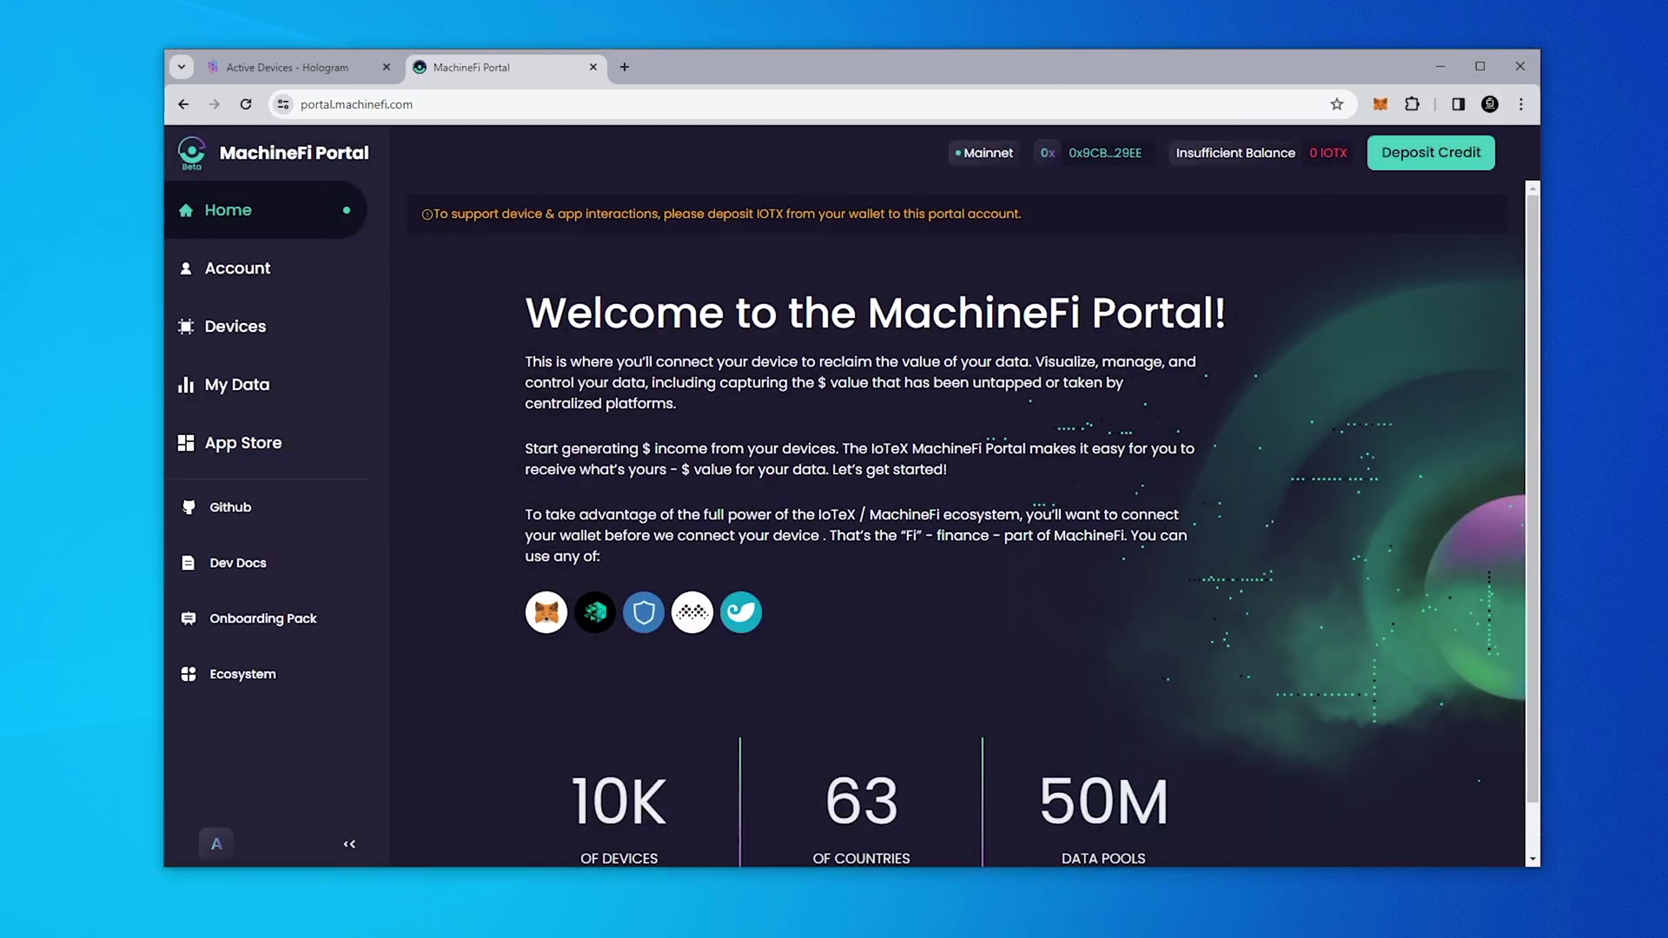
Step: Deposit 5 IOTX credit into the CryptoJar account, confirm in MetaMask and dismiss the success notice
left_click(1379, 104)
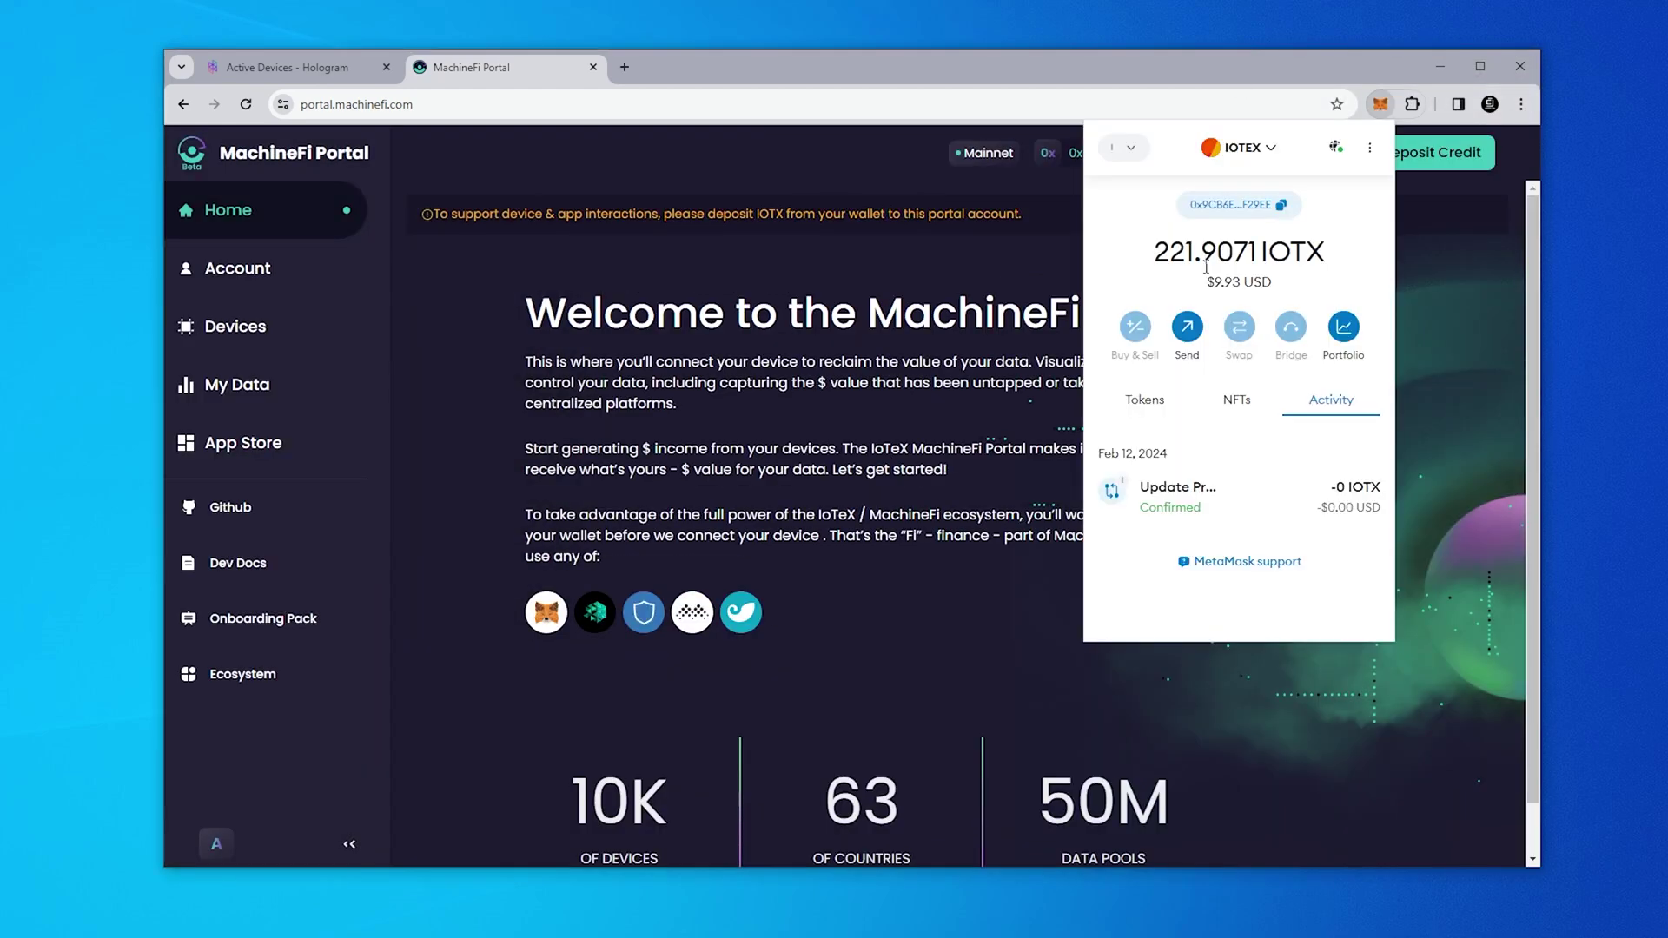
key("Escape")
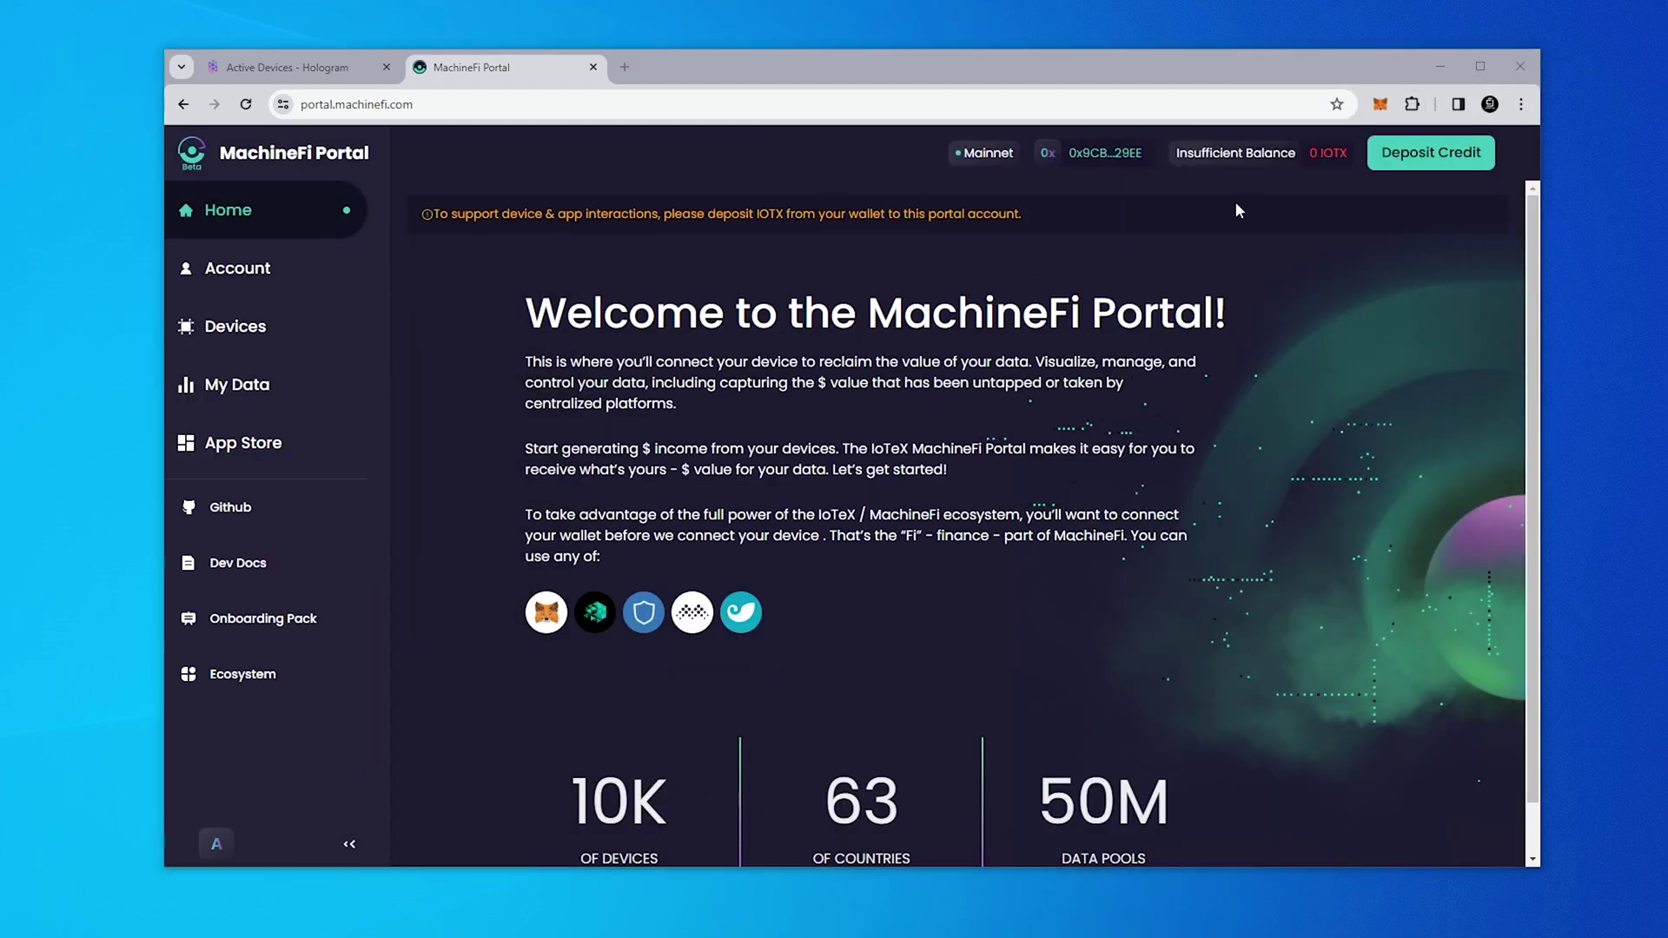
left_click(1469, 155)
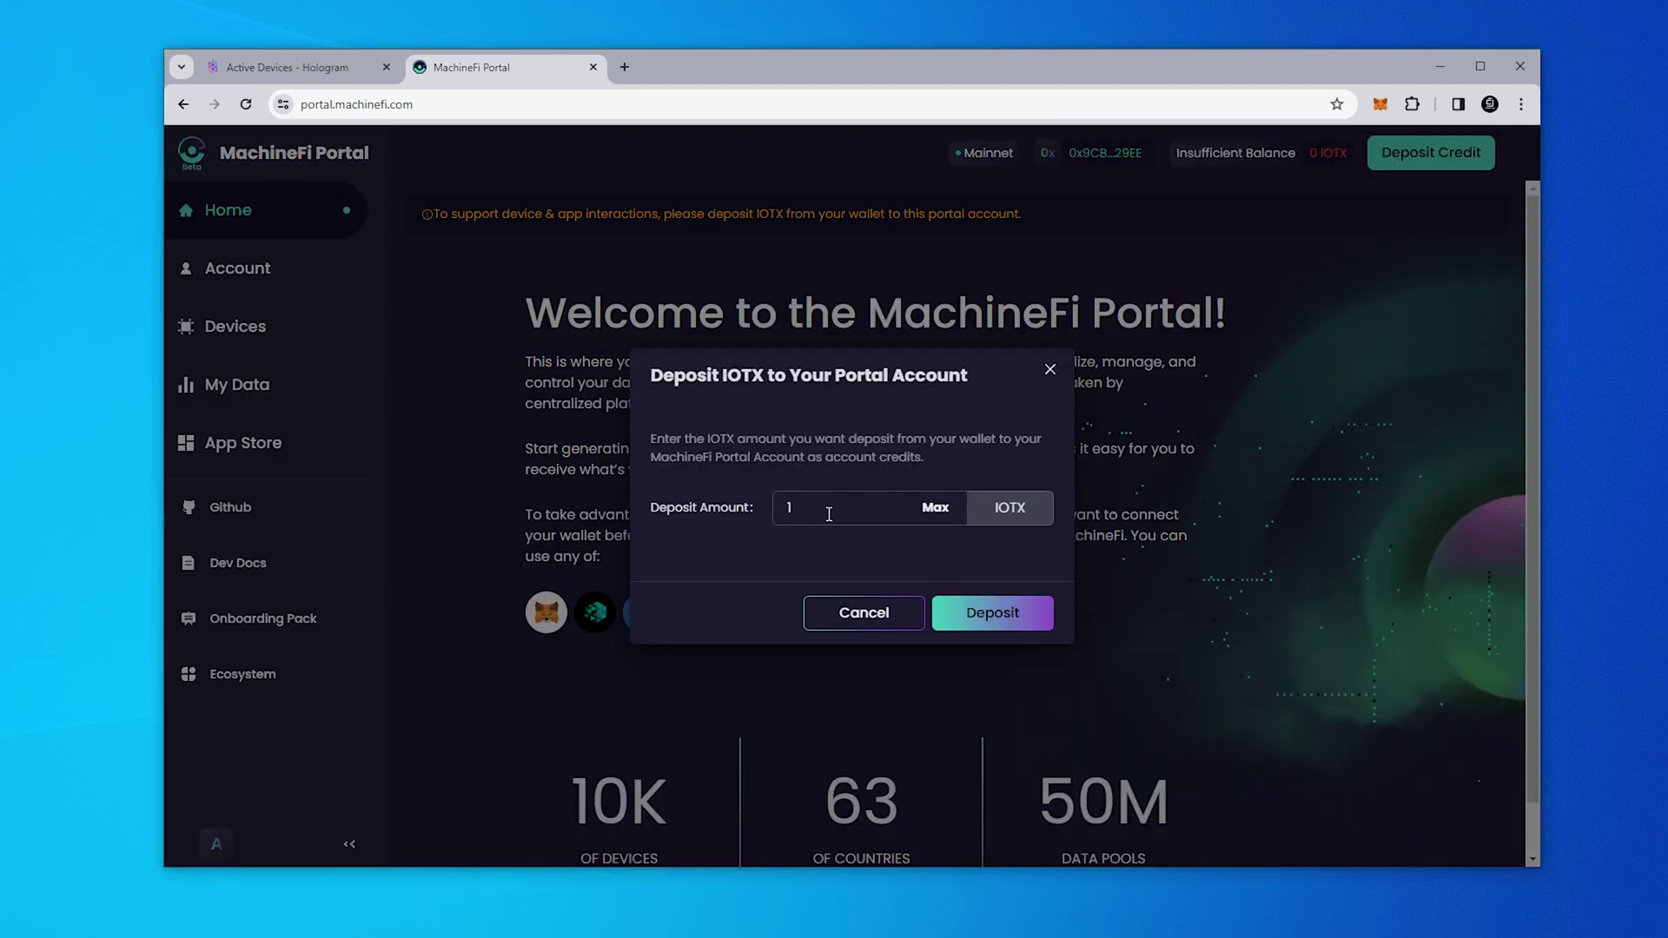
double_click(816, 504)
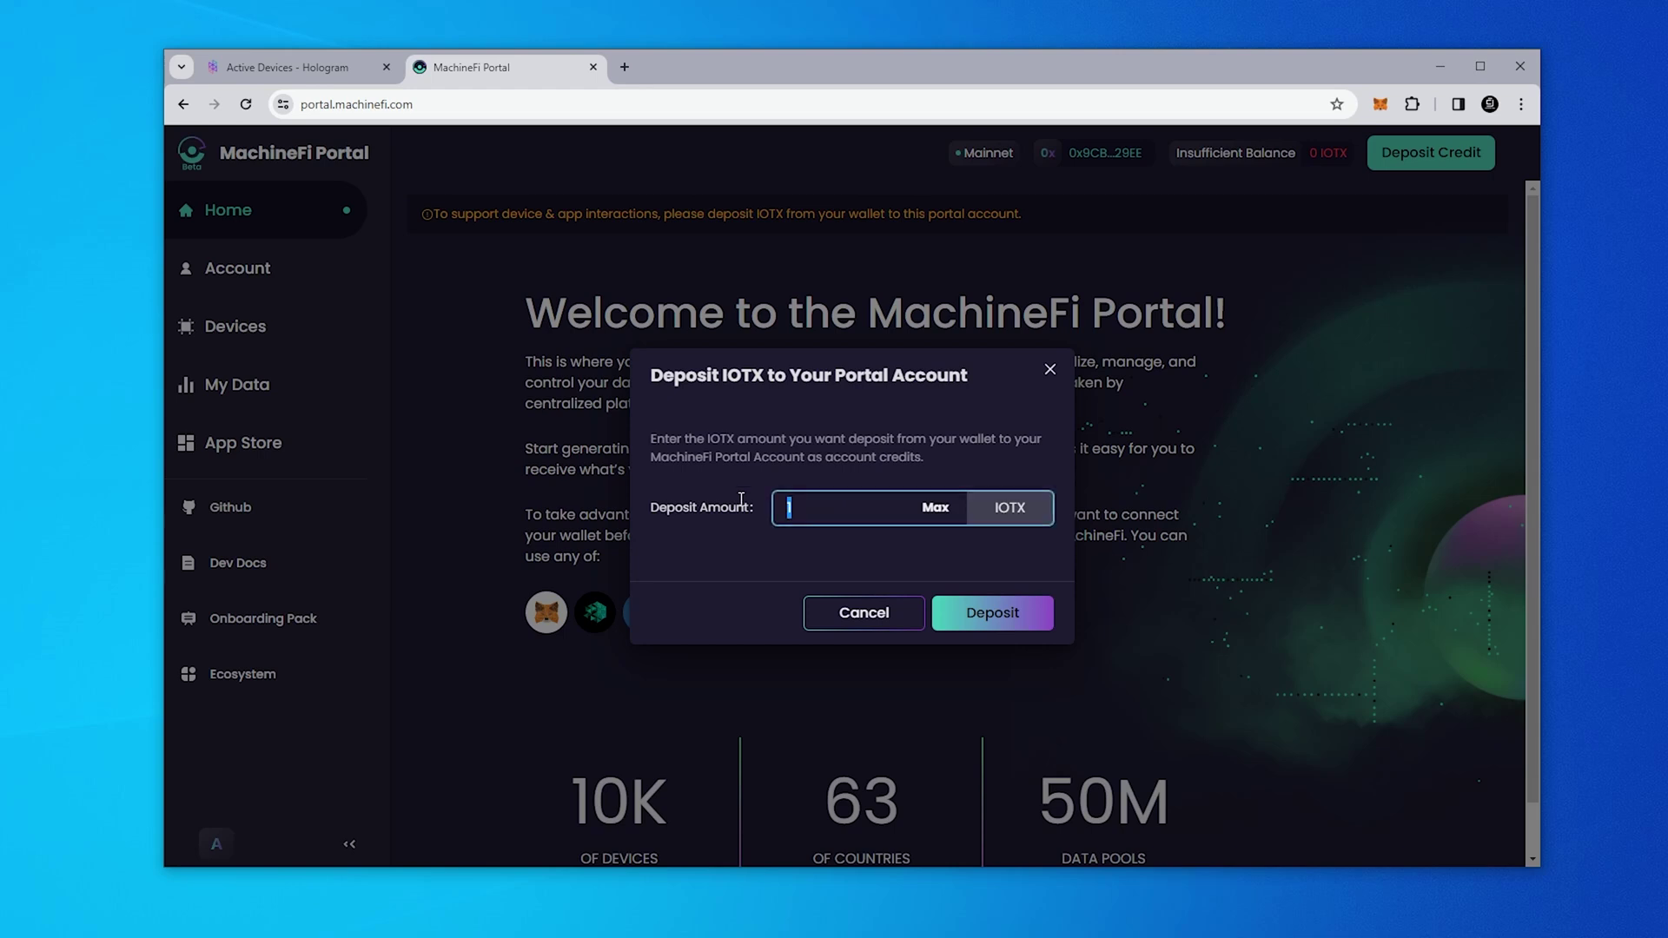
left_click(993, 609)
left_click(1448, 539)
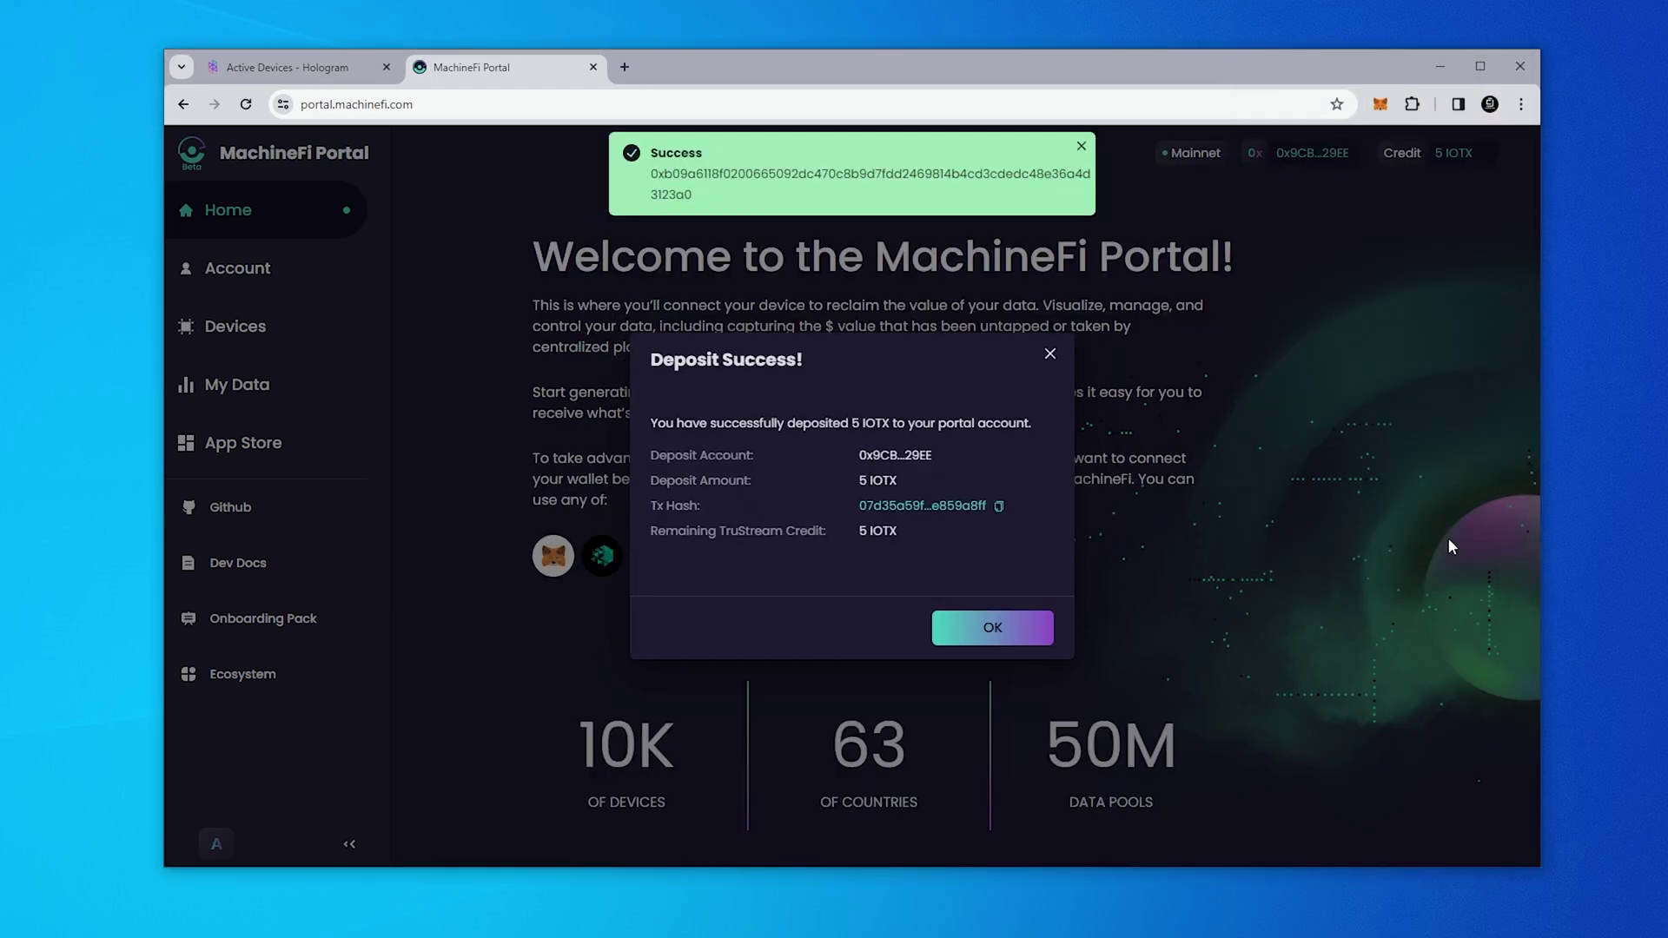
left_click(1340, 277)
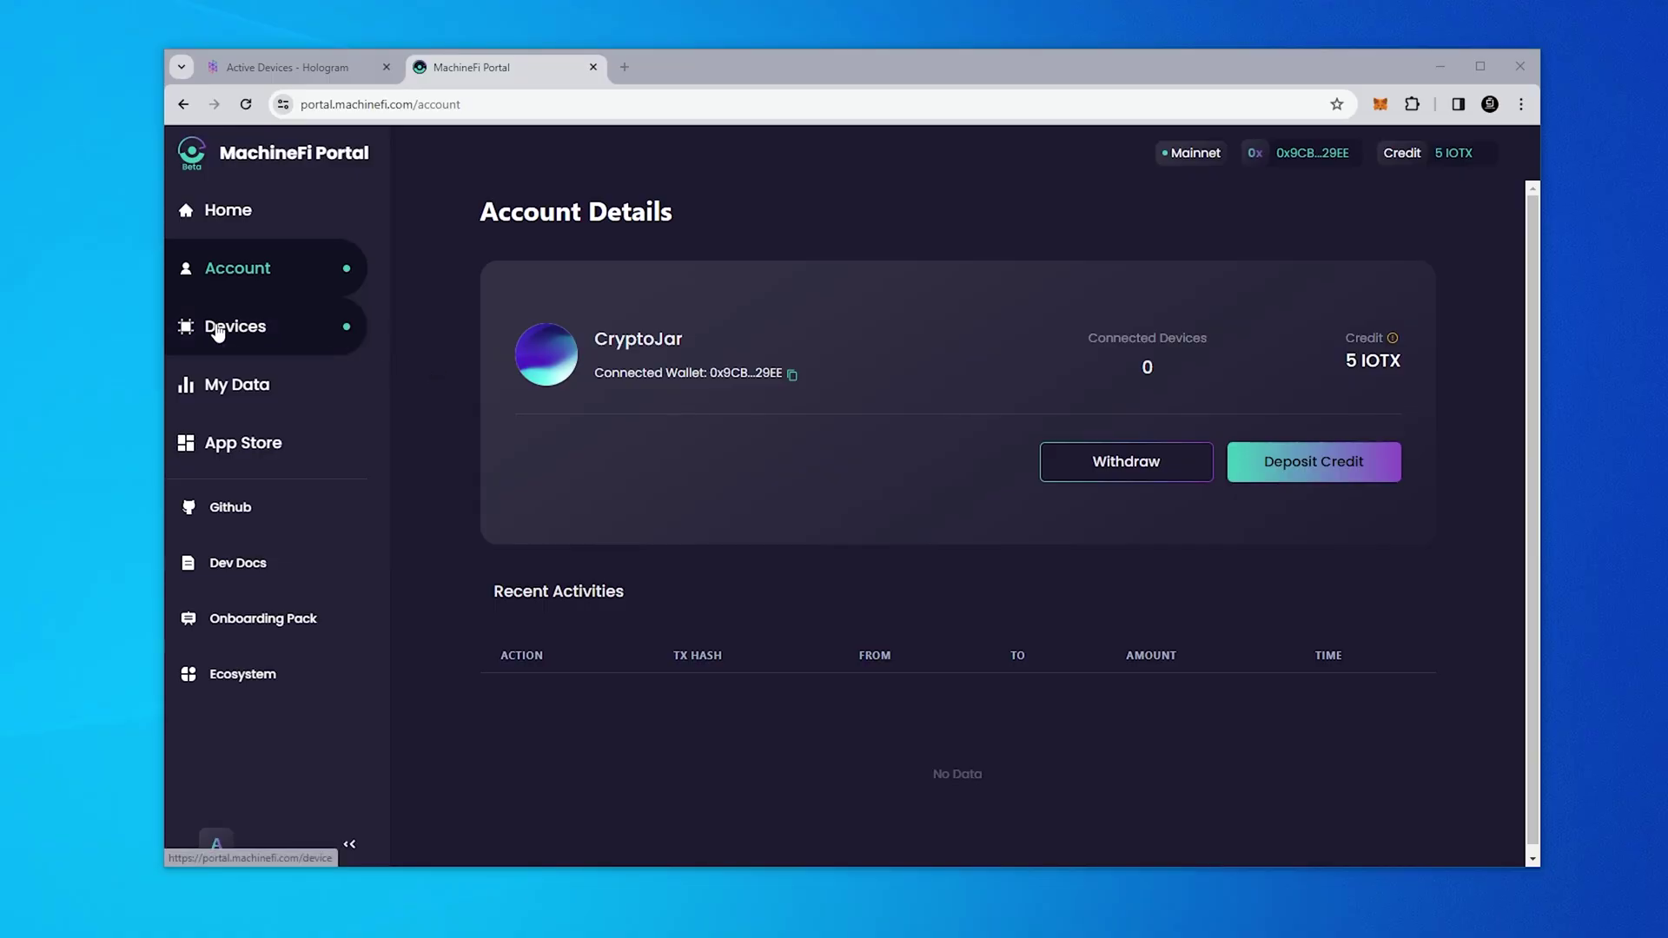
Step: From the Devices page, add a new device and choose Pebble as its type
left_click(235, 335)
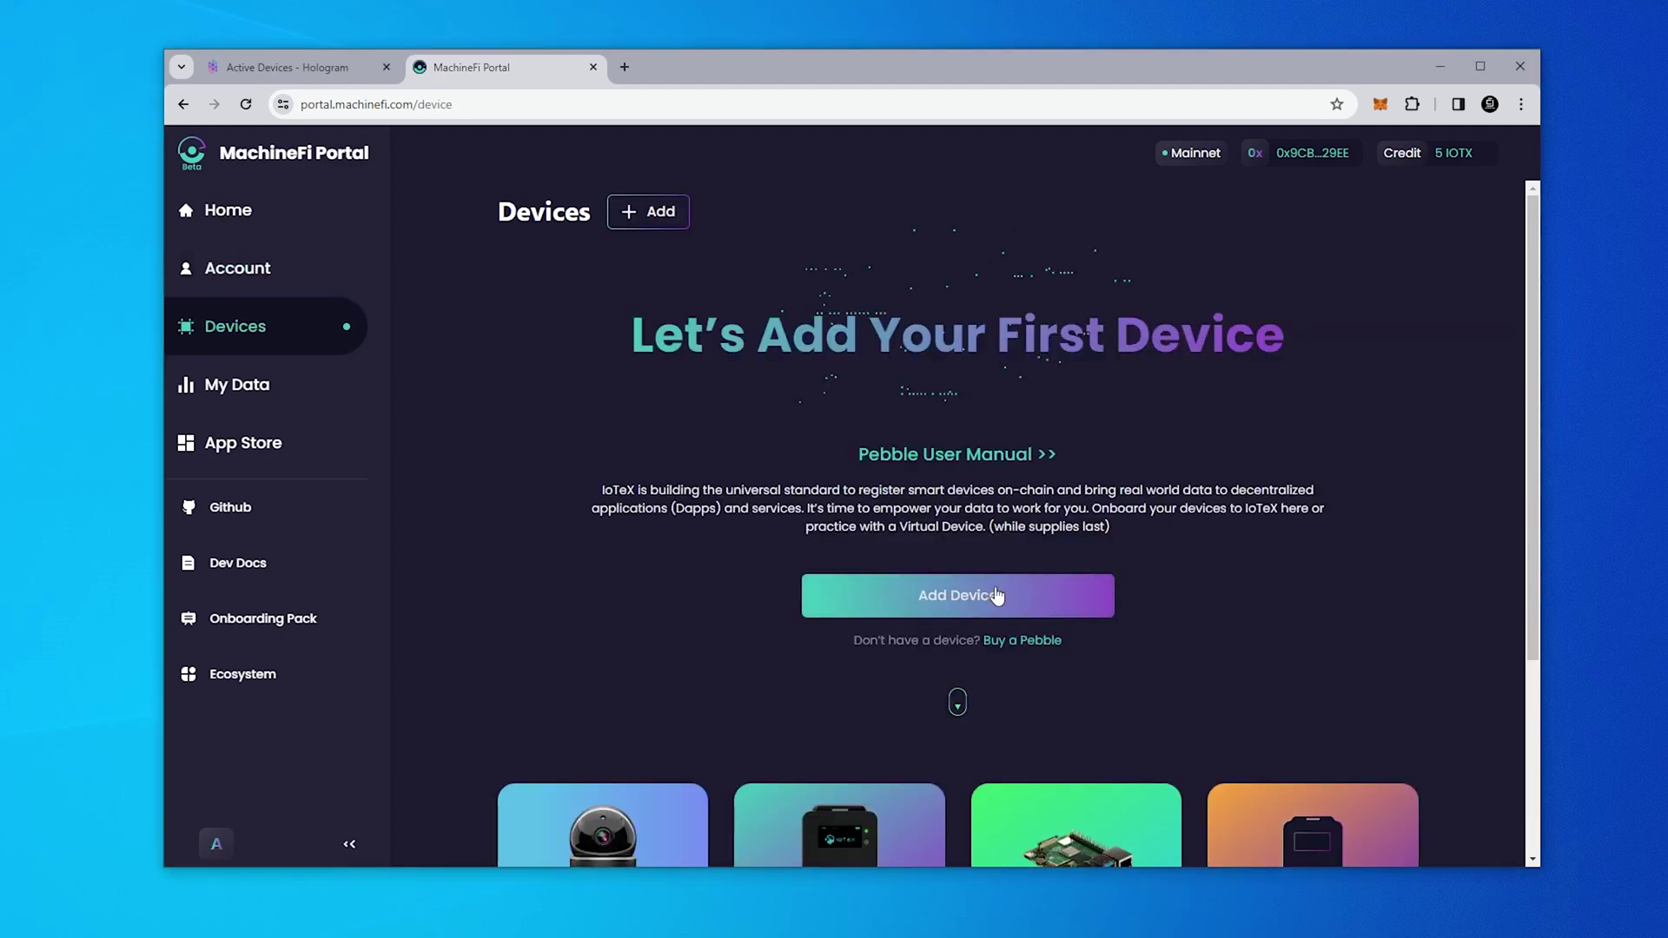
scroll(1071, 594, "down", 1)
scroll(1072, 595, "down", 3)
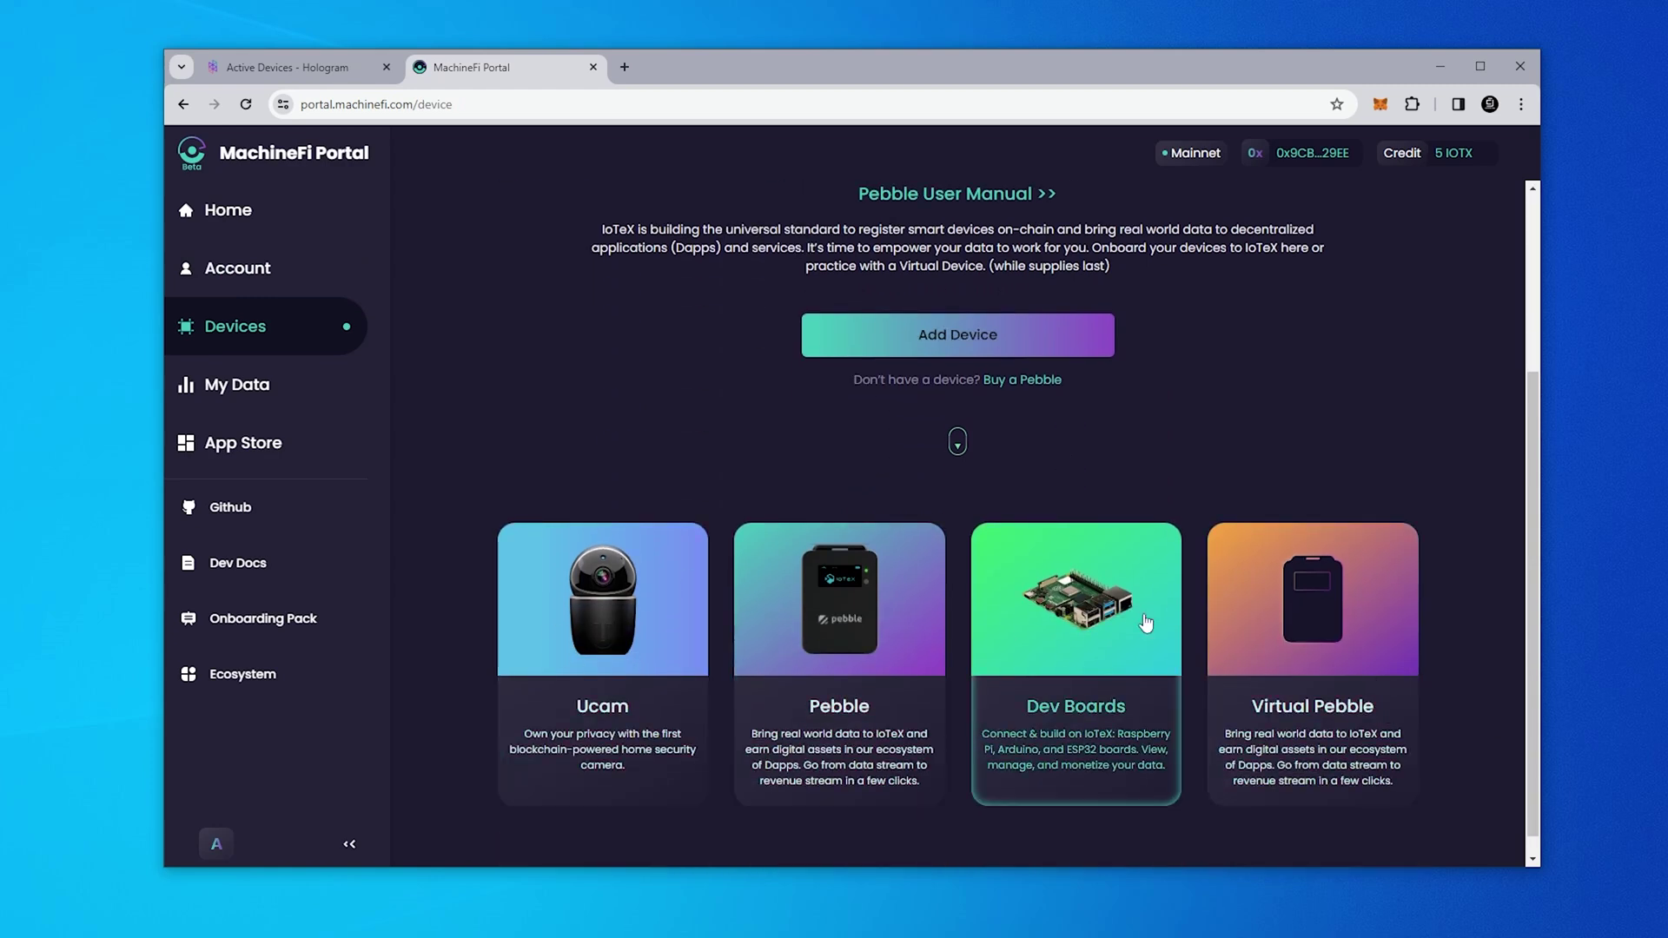
scroll(838, 549, "up", 3)
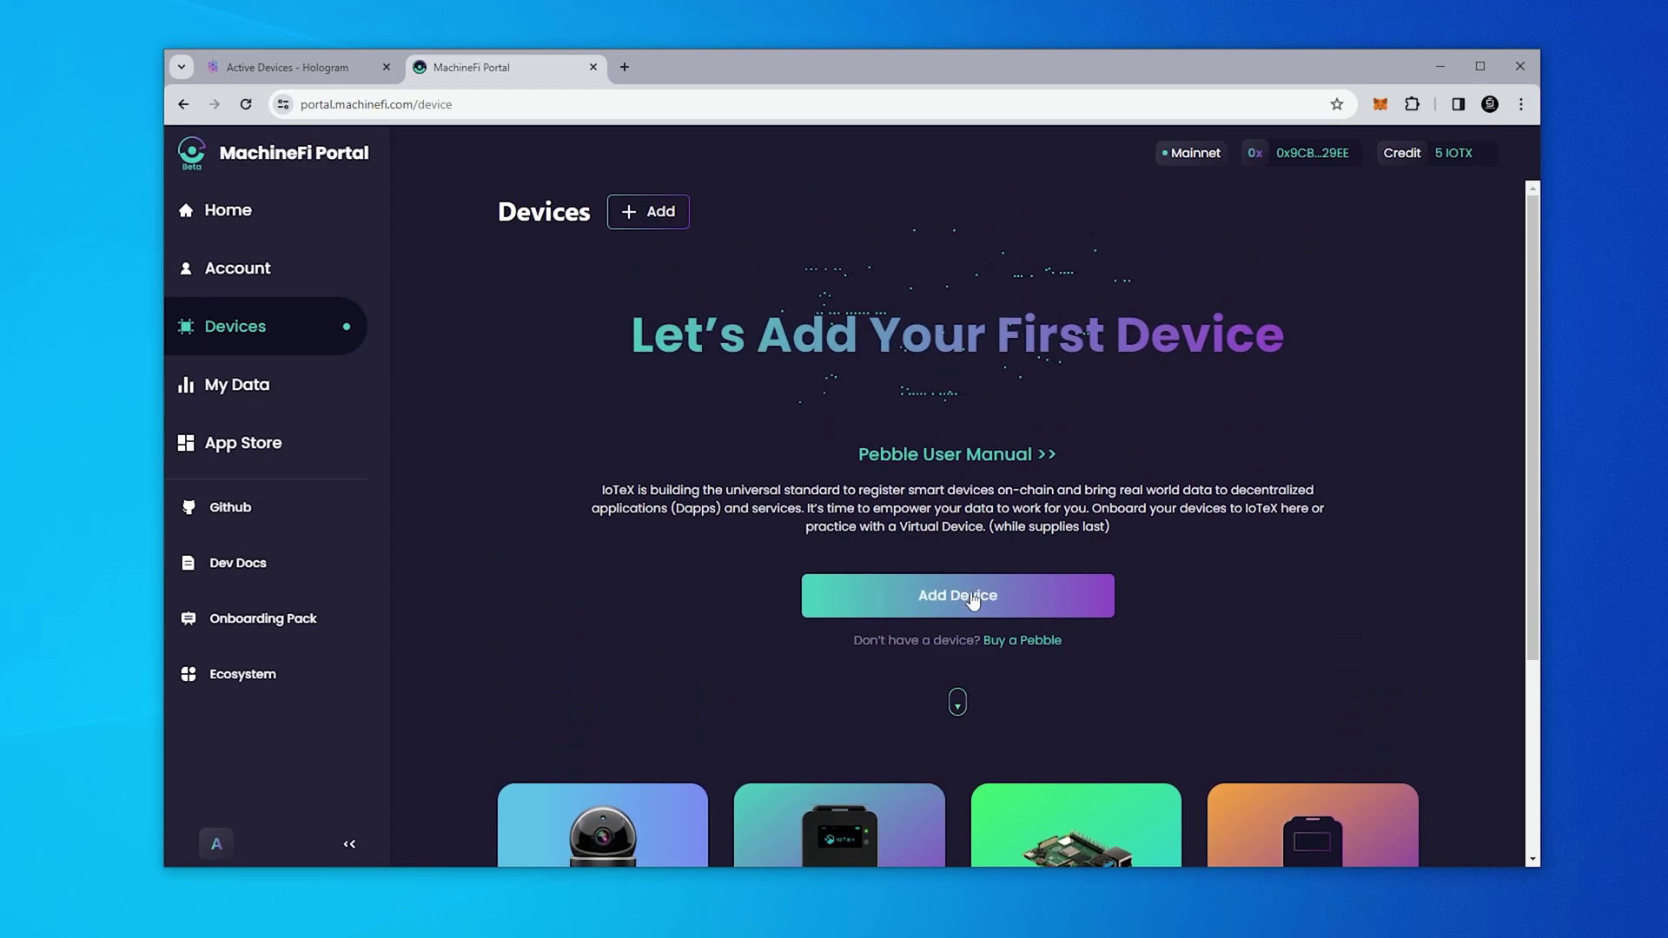
left_click(971, 598)
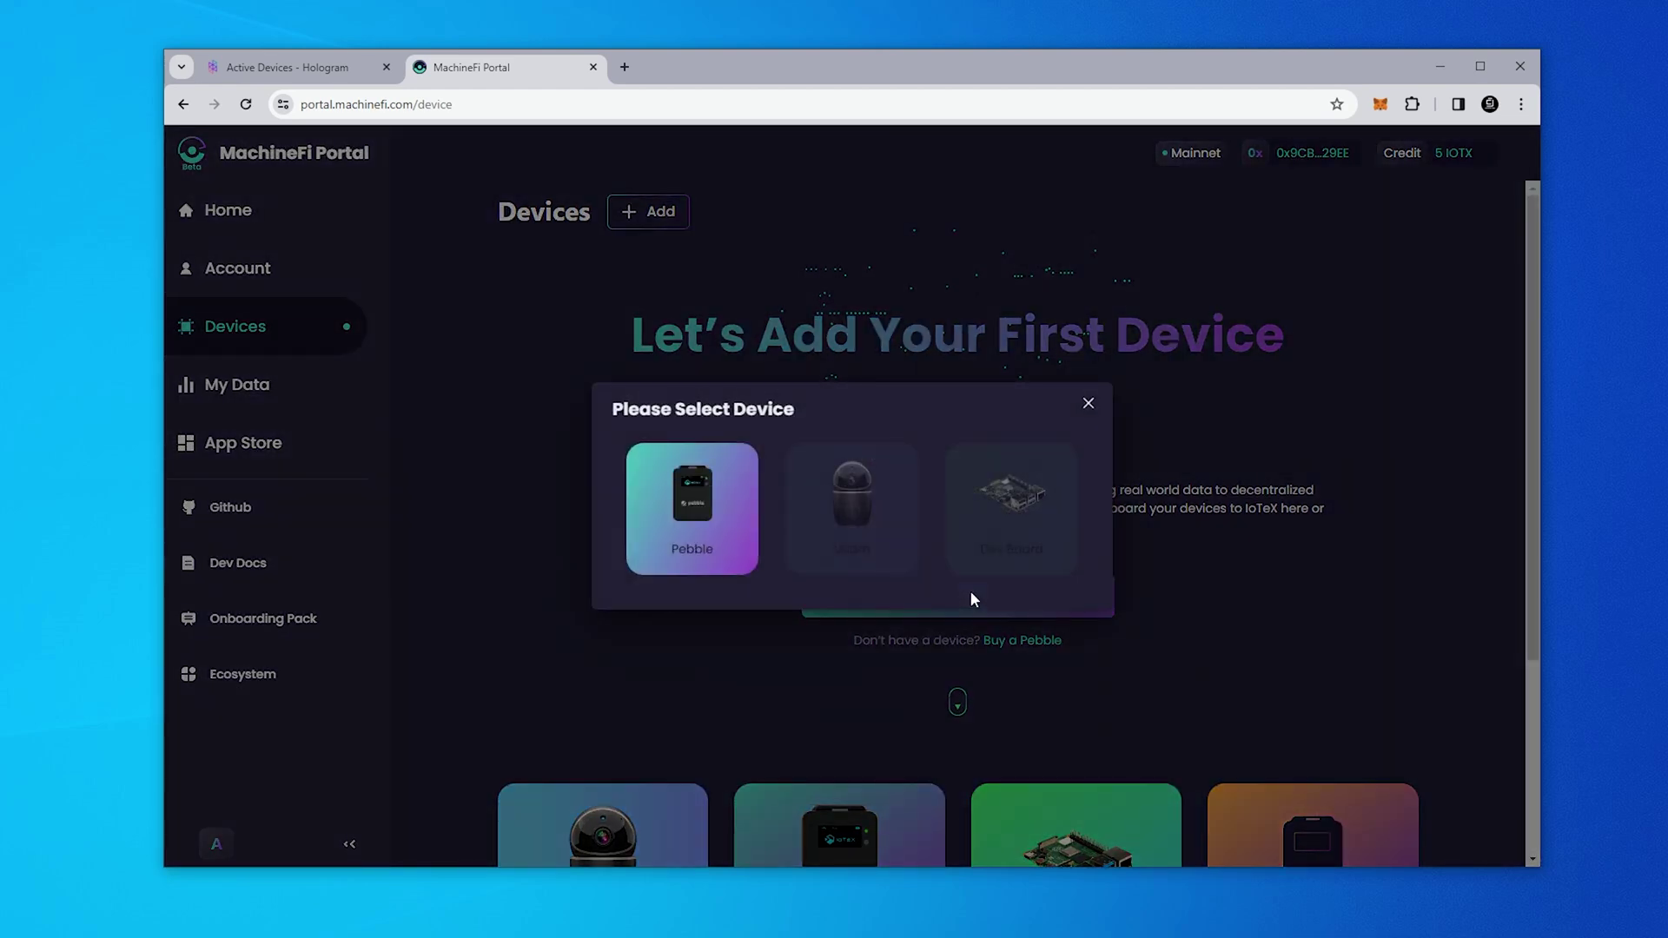
left_click(695, 509)
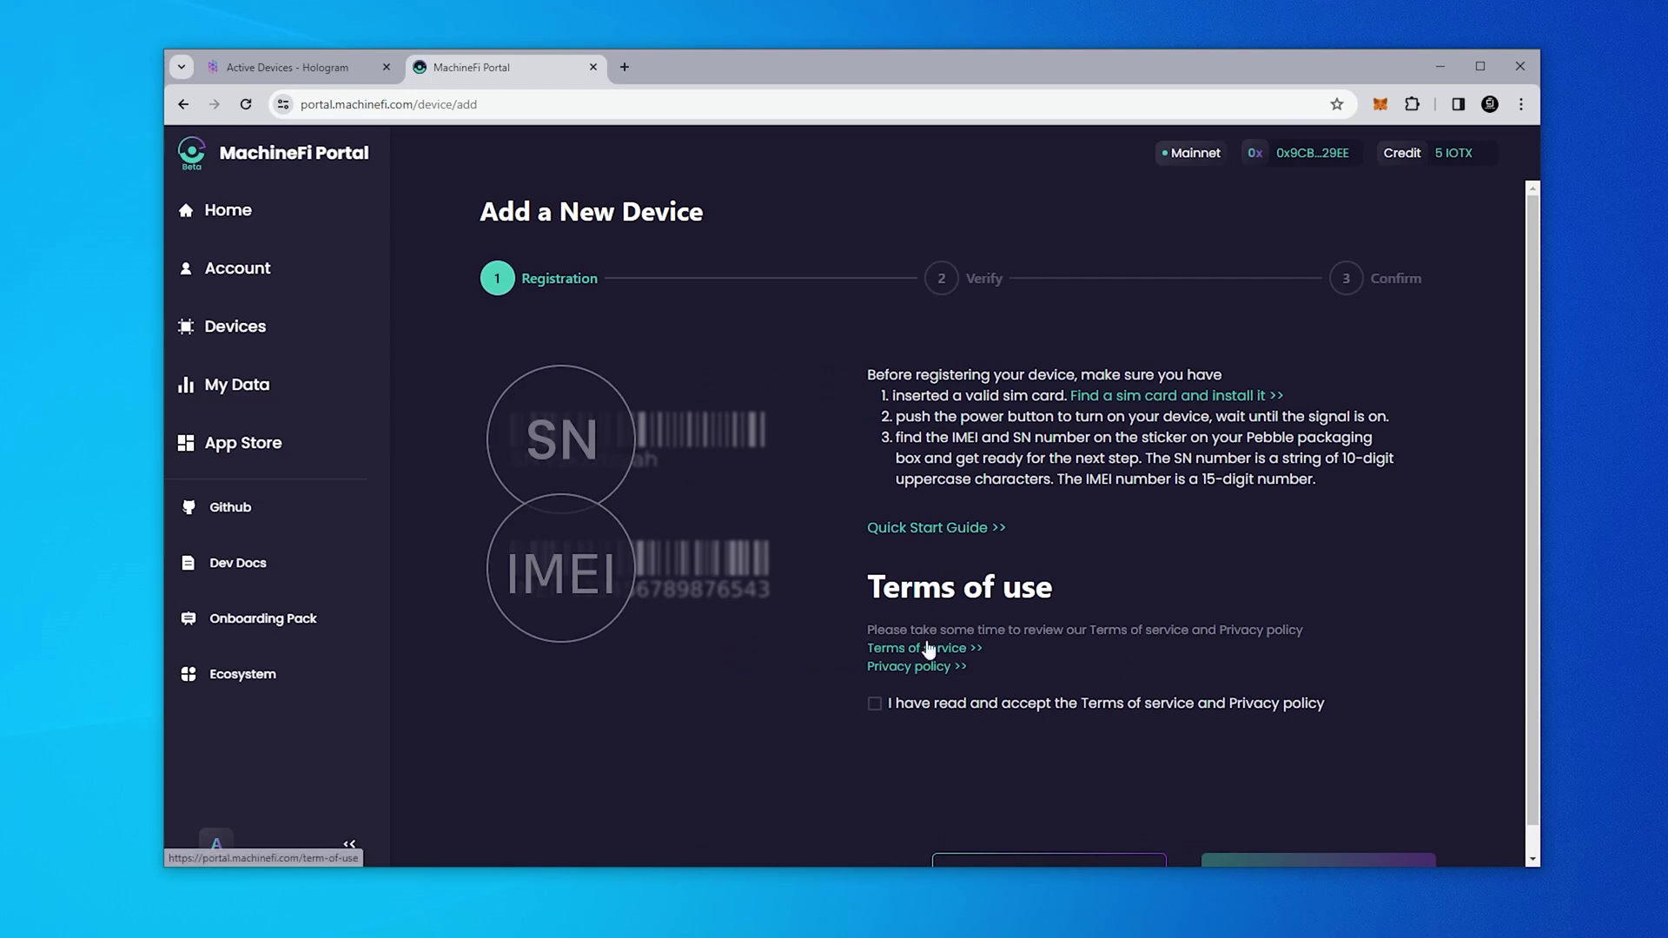
Step: Accept the terms of service and privacy policy and continue to the Verify step
scroll(1199, 415, "down", 1)
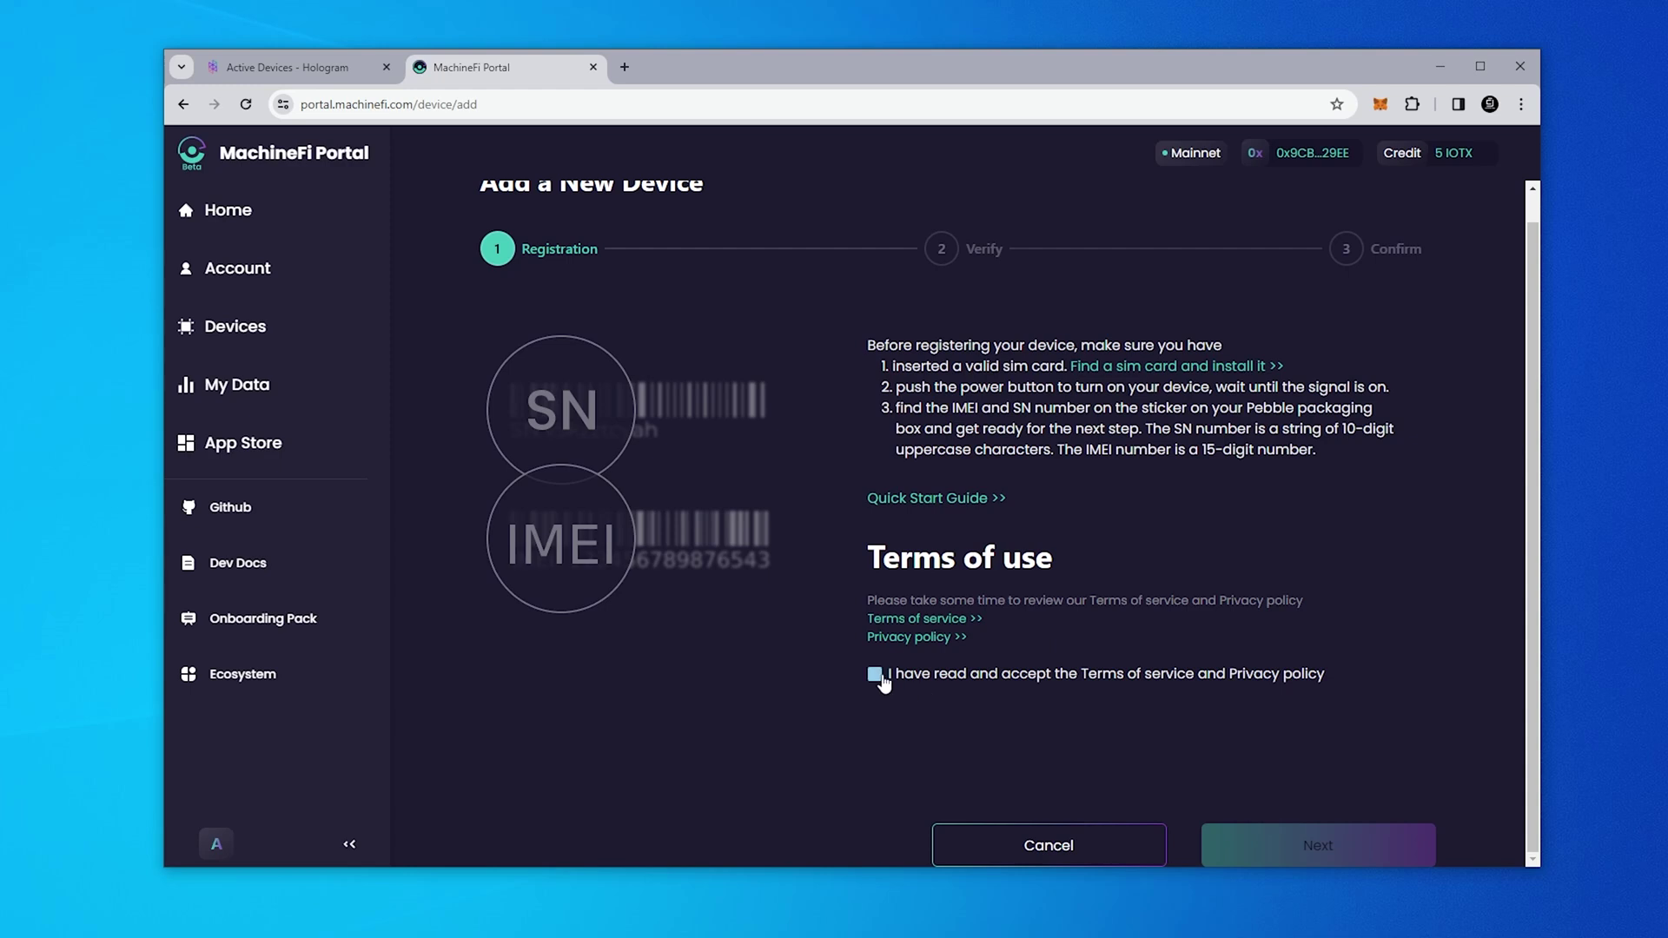
left_click(875, 675)
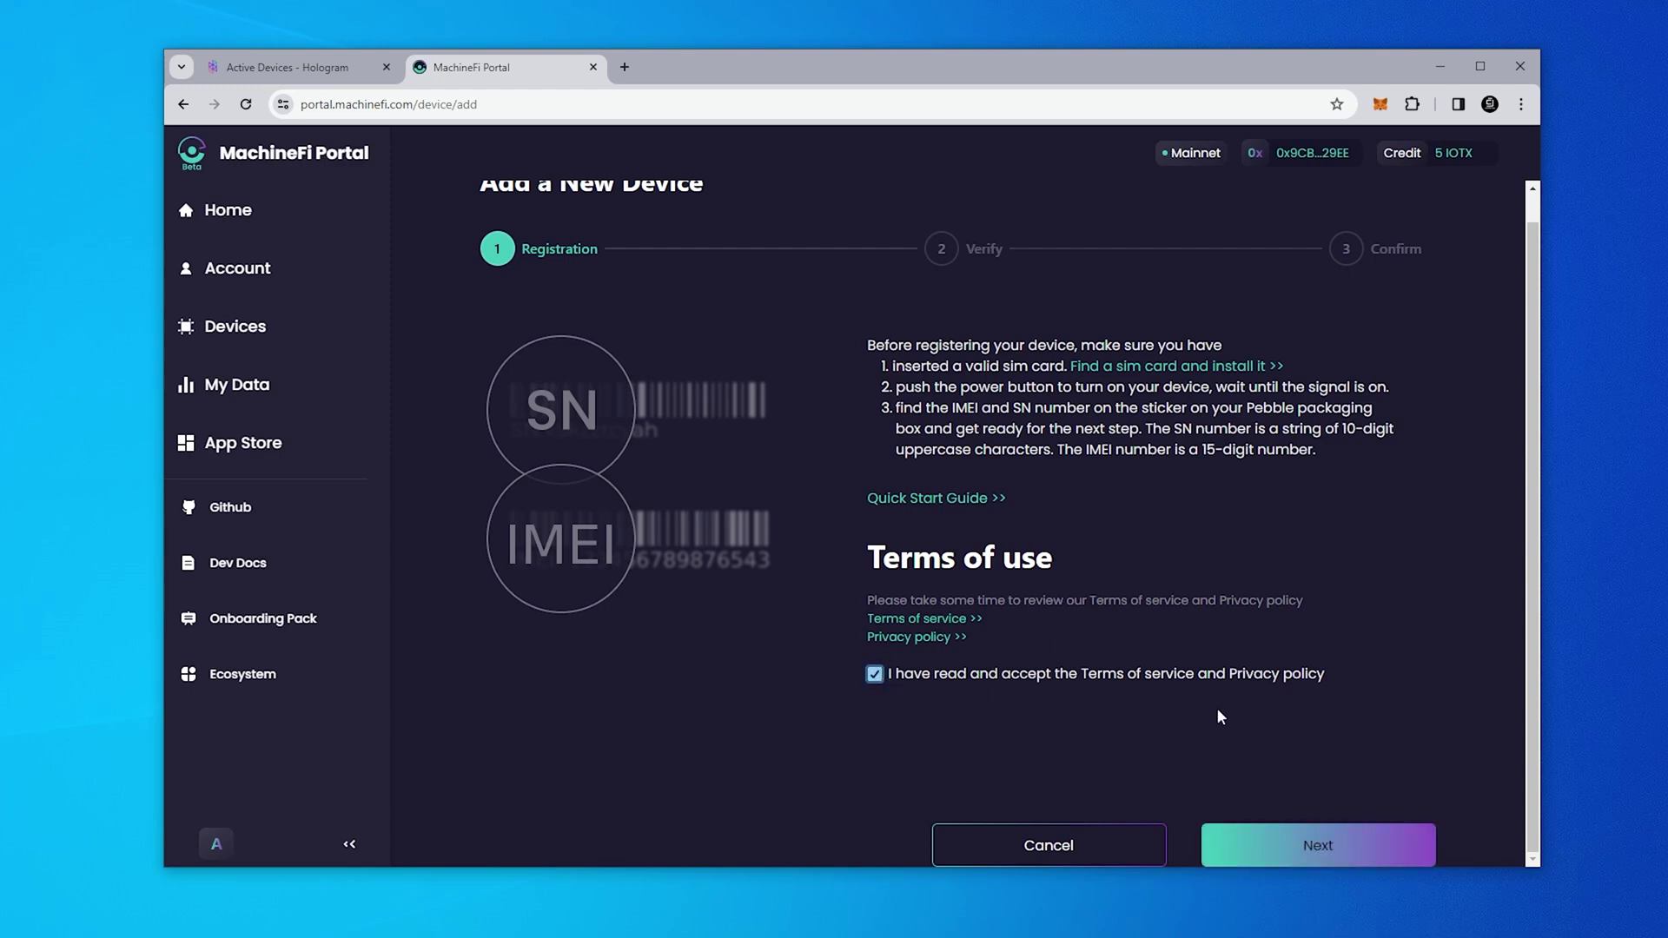
left_click(1270, 843)
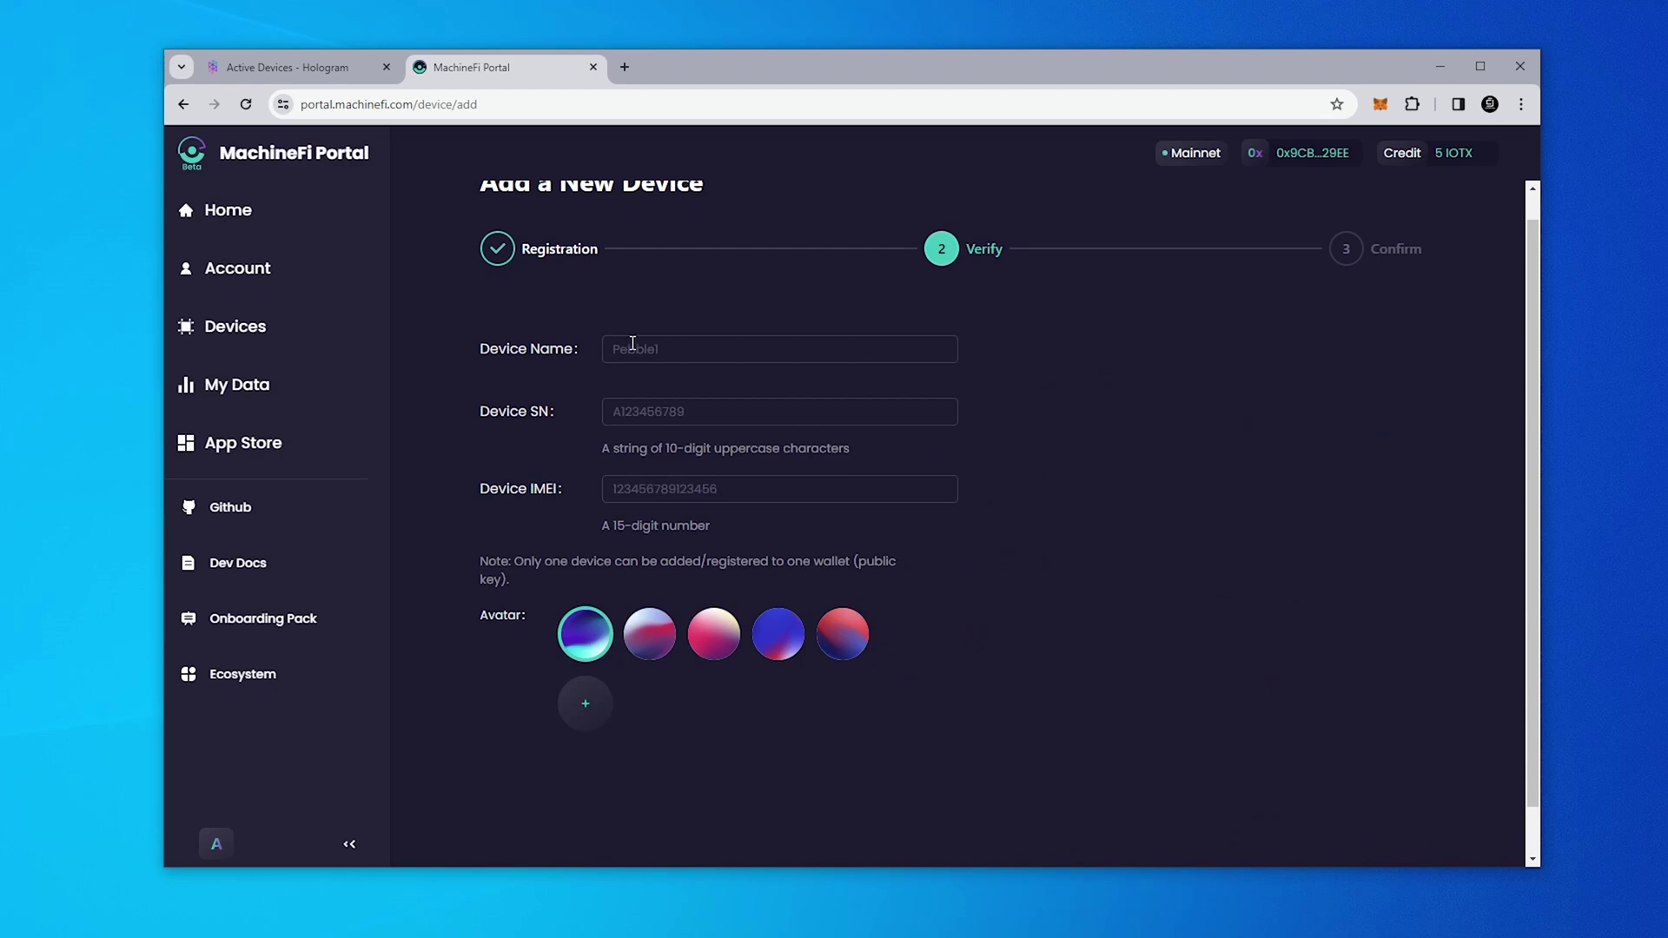
Step: Name the device 'Pebble' and fill its serial number and IMEI from a saved suggestion
left_click(712, 355)
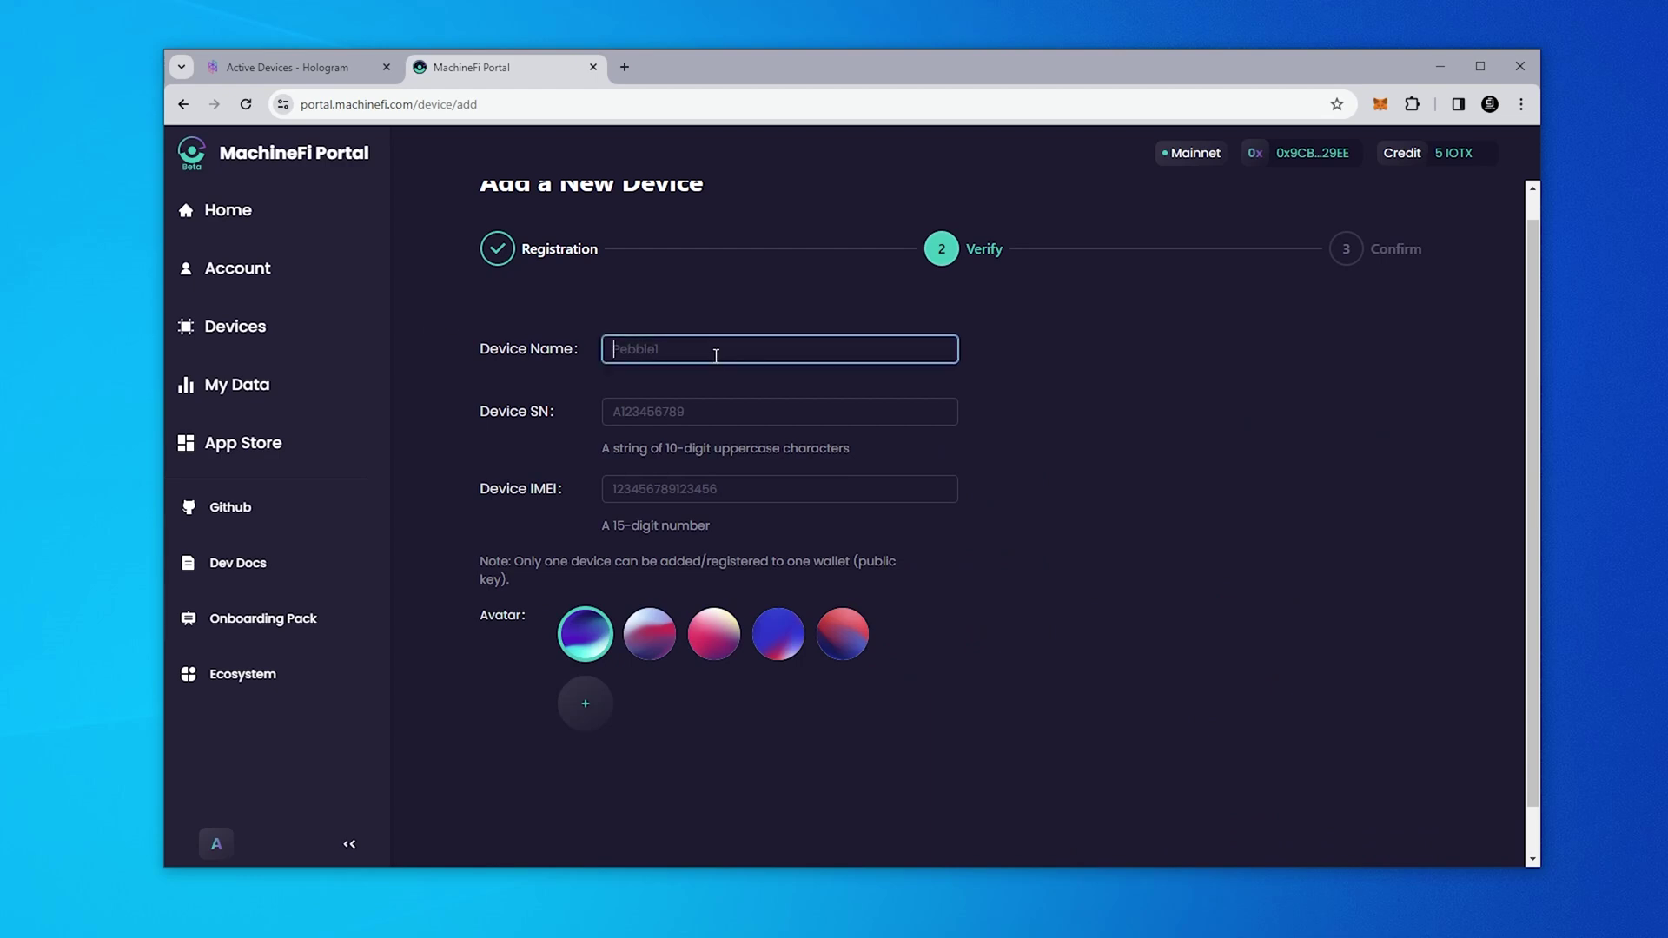
type("Pebble")
key("Tab")
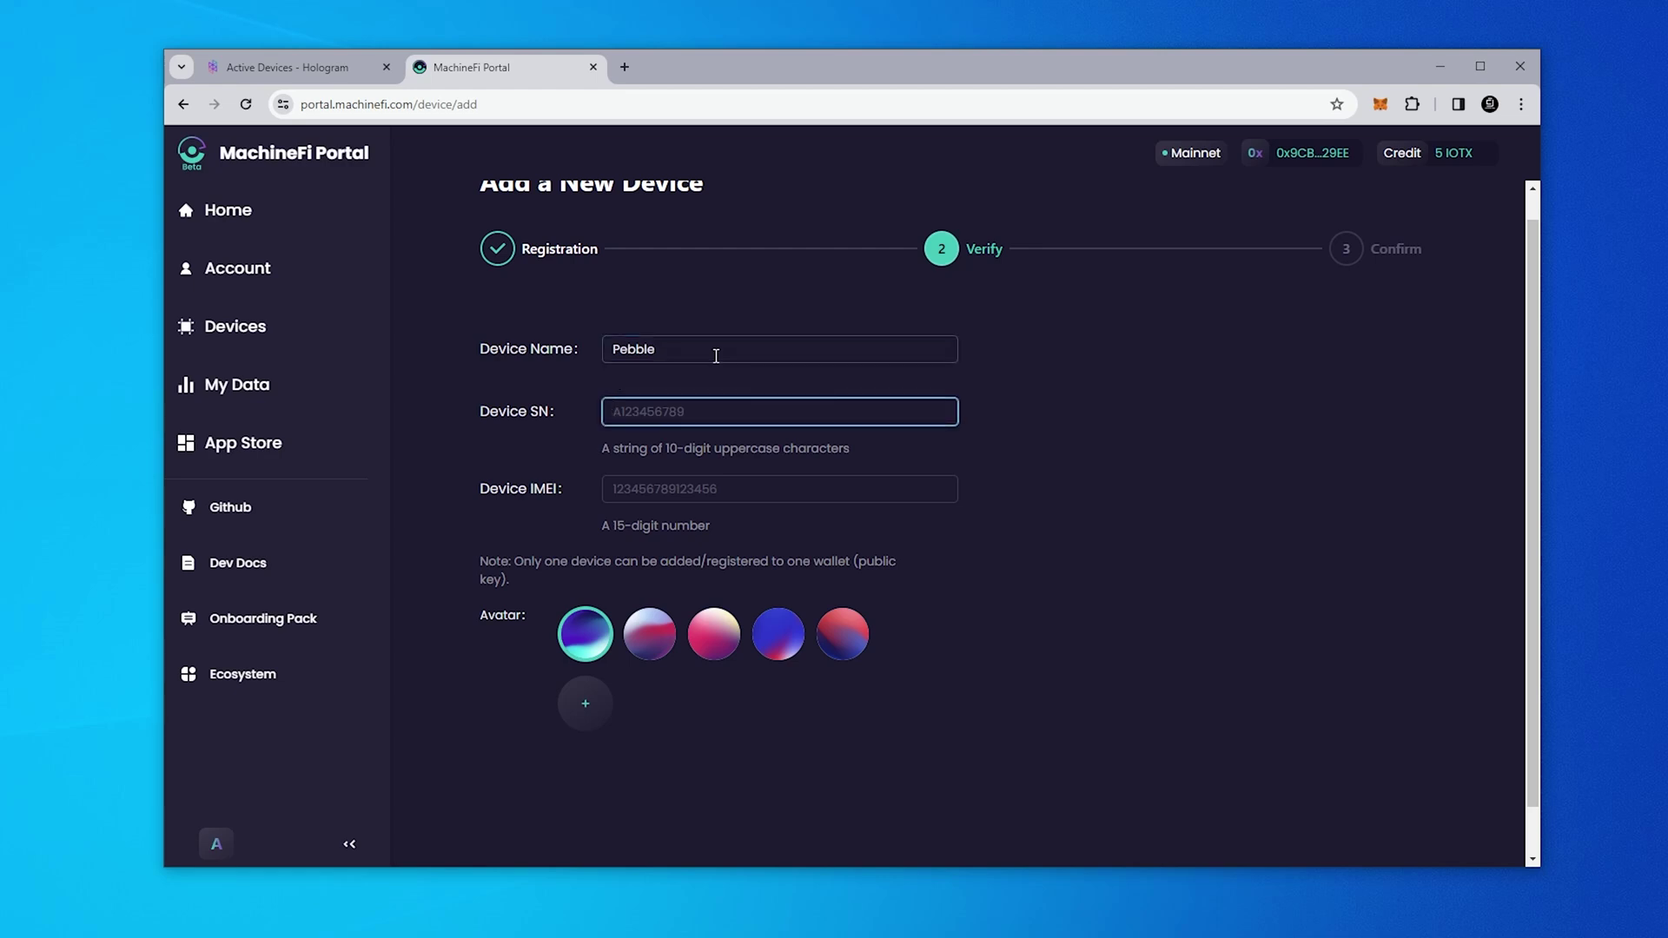
type("f")
left_click(651, 470)
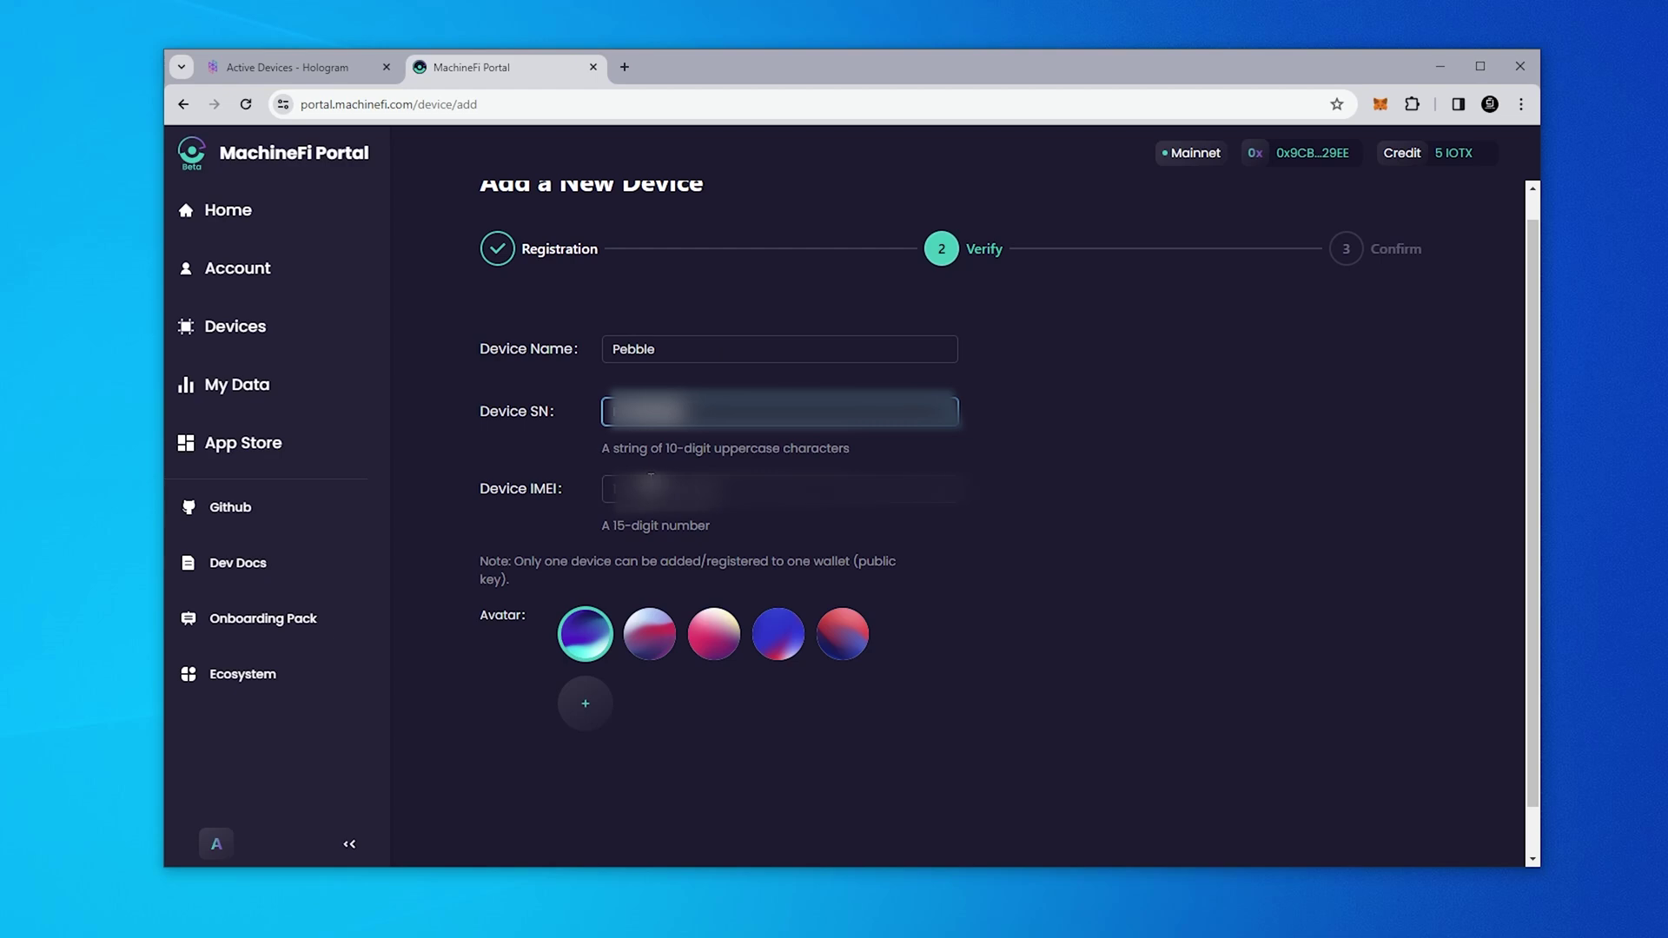
key("Tab")
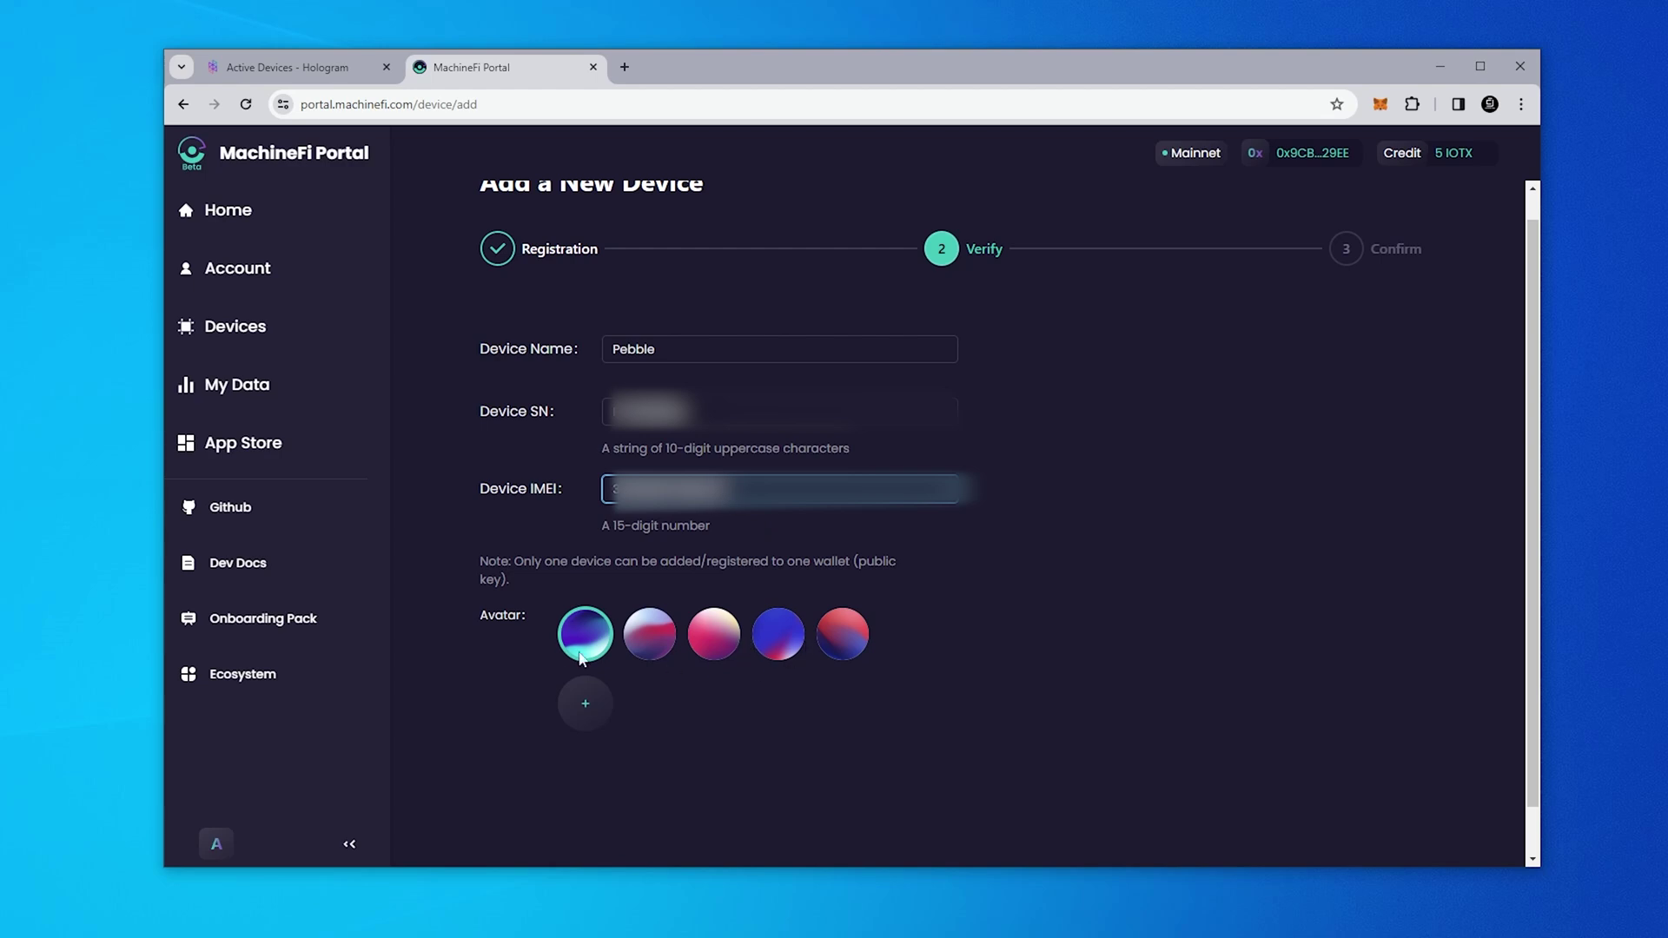
Step: Submit the device details and confirm the 1 IOTX registration transaction in MetaMask
scroll(749, 705, "down", 2)
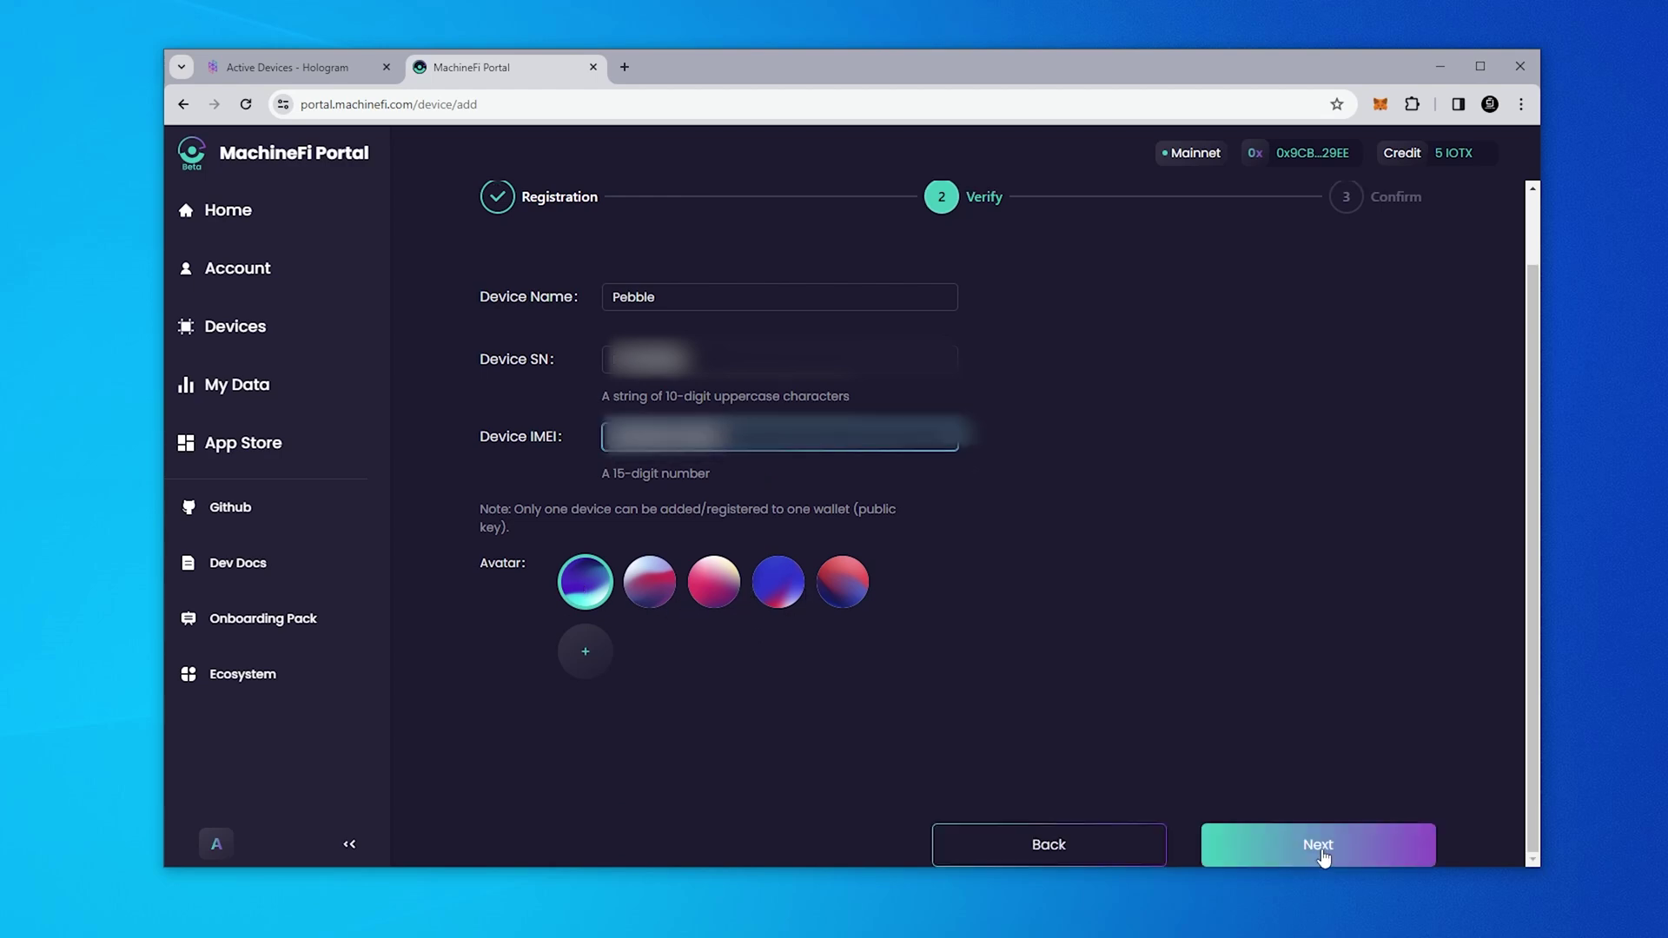
left_click(1321, 852)
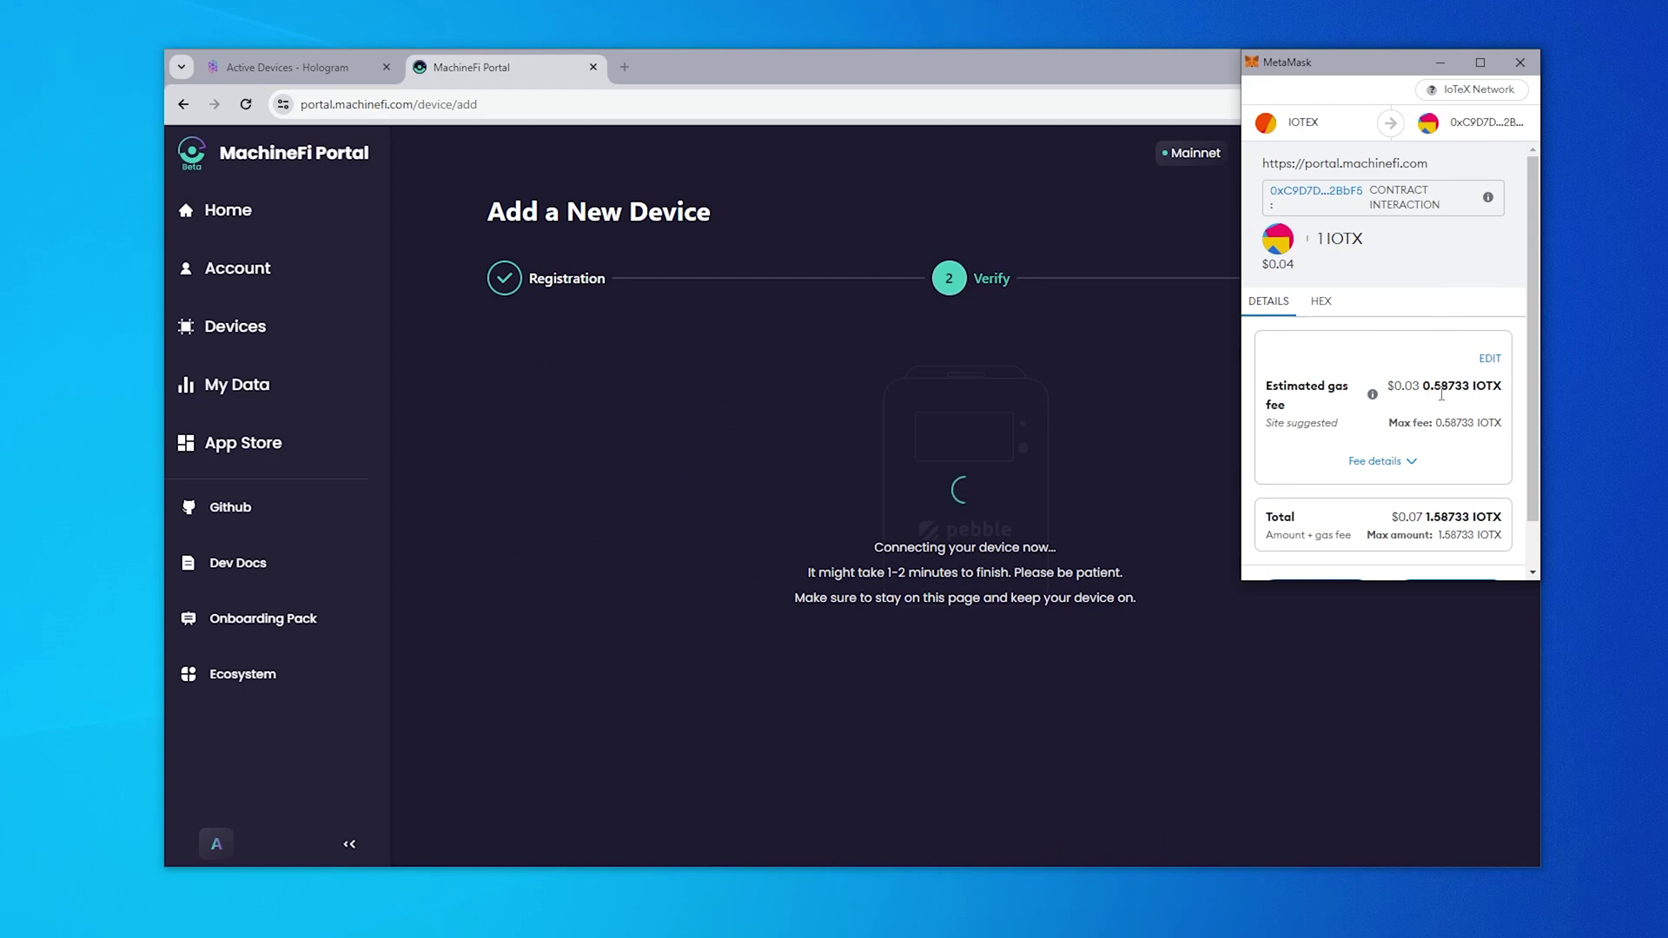
scroll(1447, 417, "down", 1)
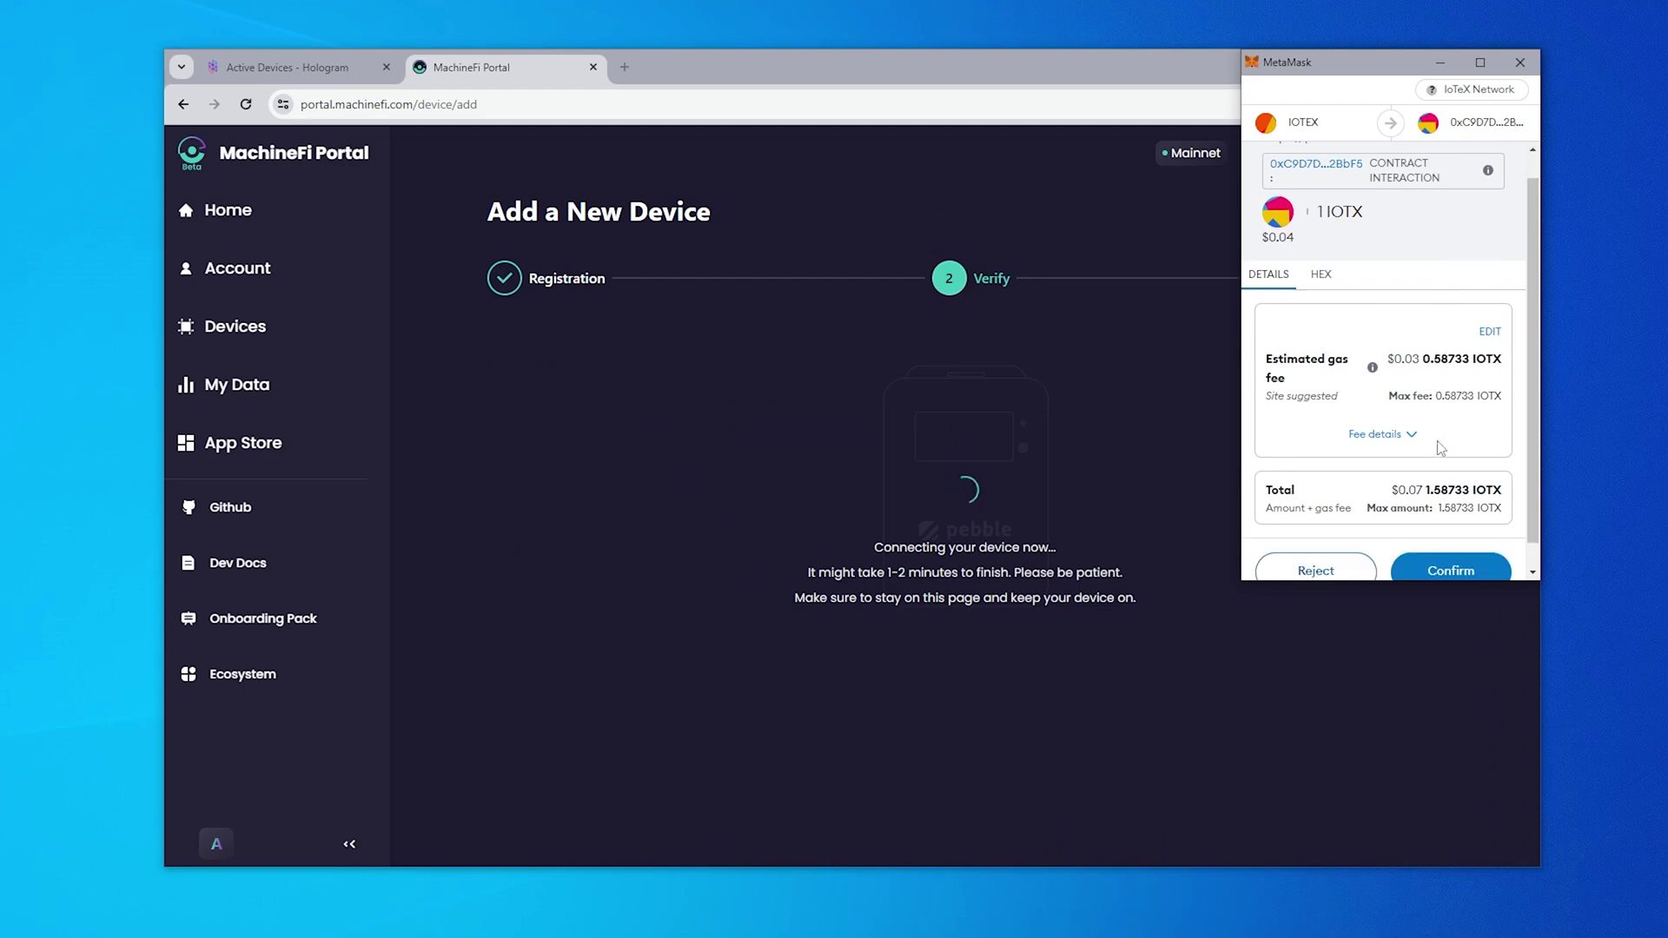
left_click(1438, 553)
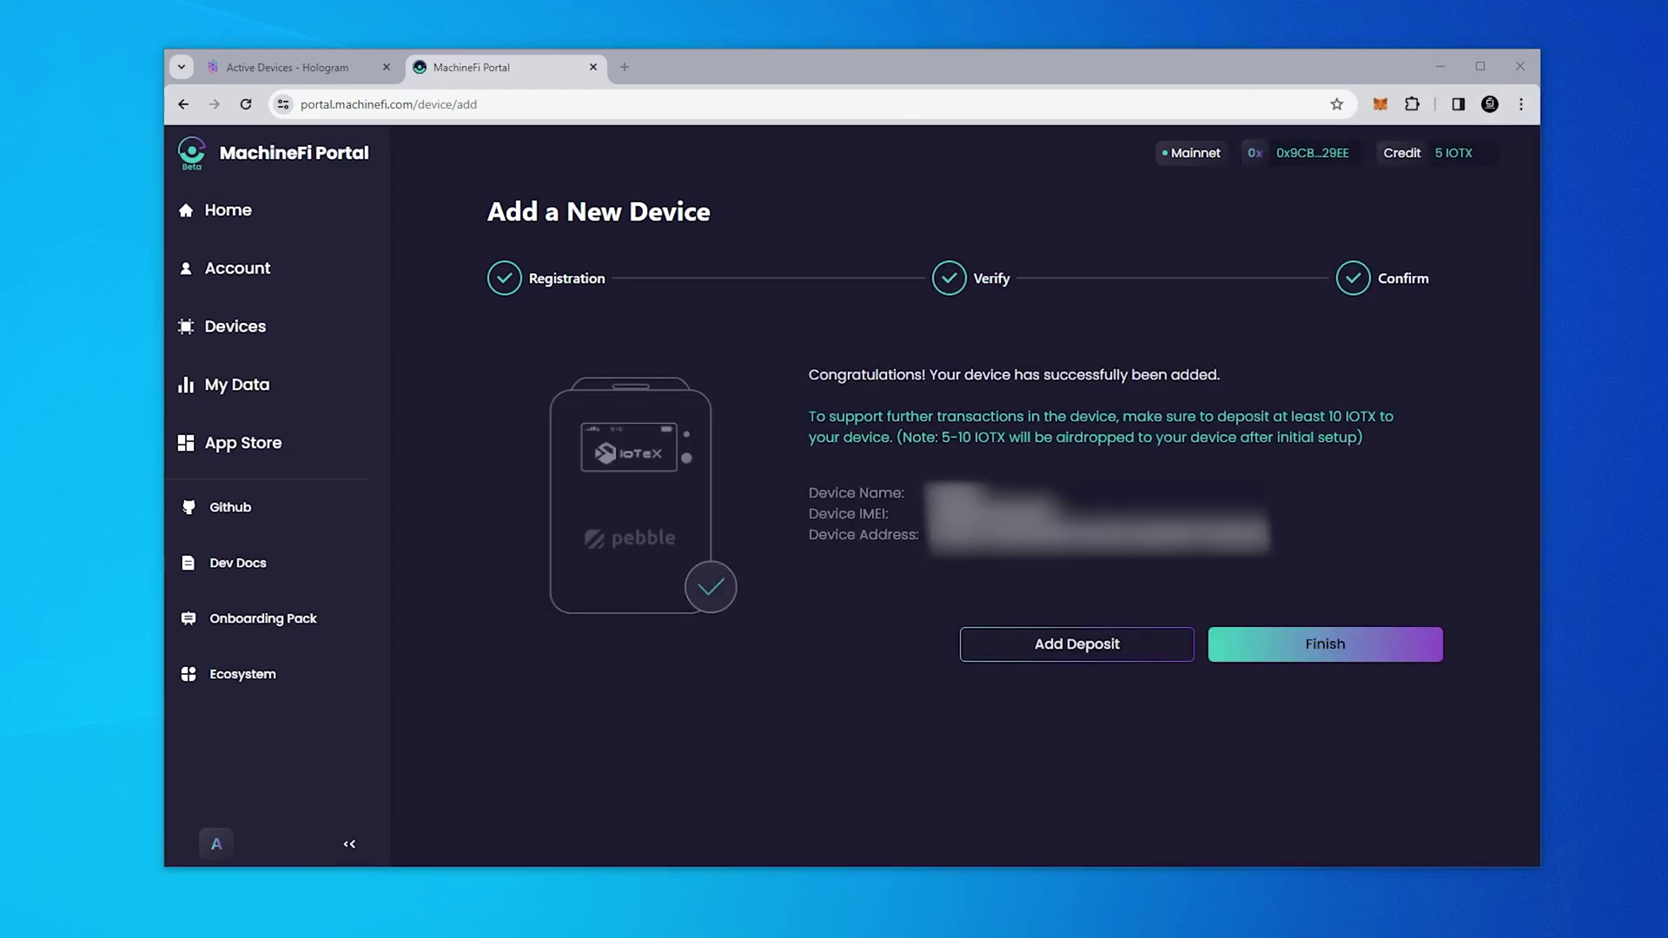